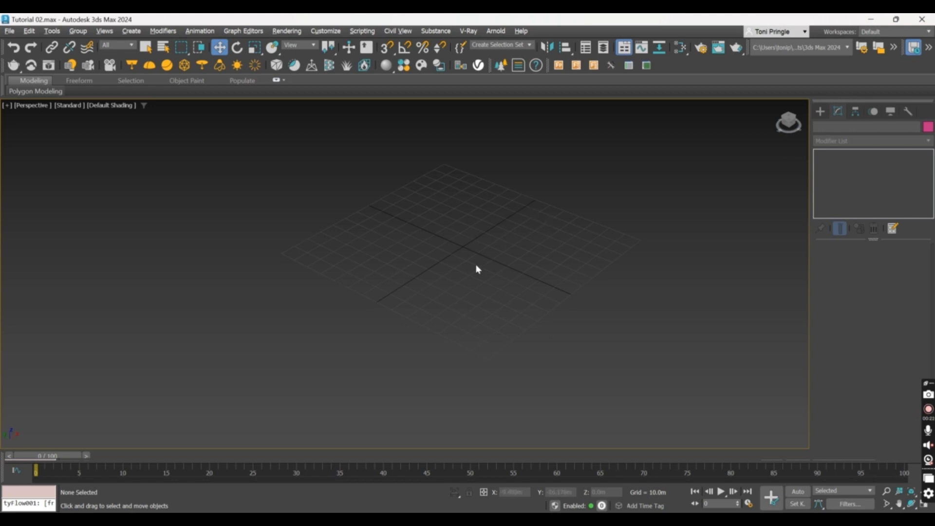
Create a sphere about 24 m in radius at the grid's centre and place a tyFlow object beside it
left_click(820, 112)
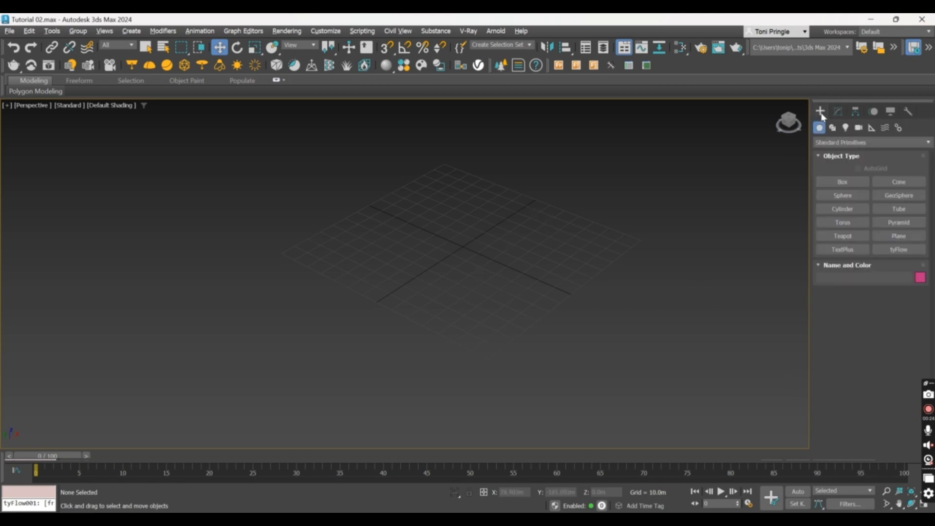
left_click(856, 197)
left_click_drag(465, 225, 477, 251)
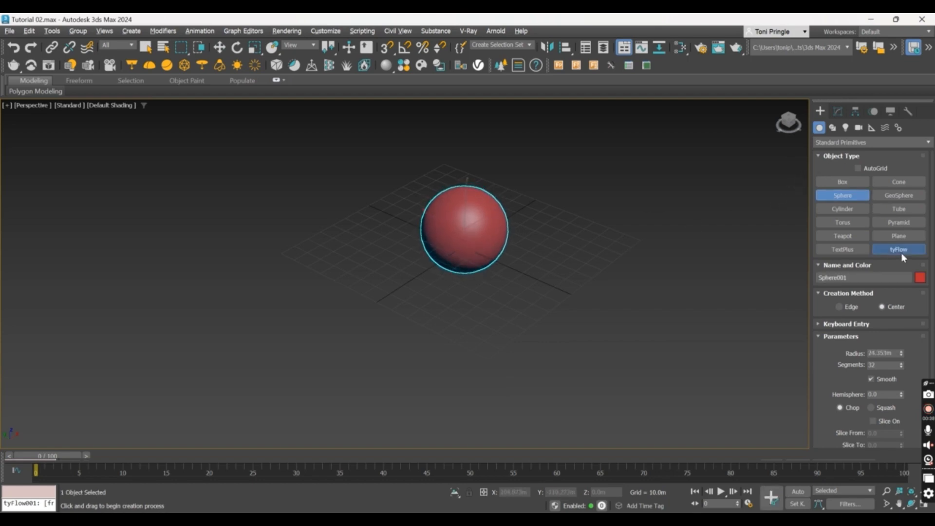
left_click(901, 254)
left_click_drag(558, 228, 592, 261)
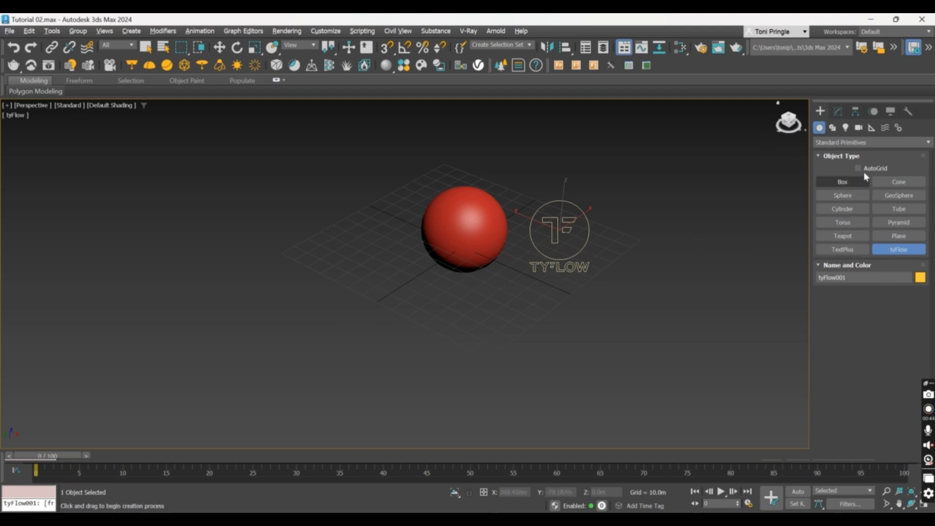
Draw an open, curvy line spline that starts beside the sphere, loops far out and winds back to end in front of the sphere
left_click(831, 127)
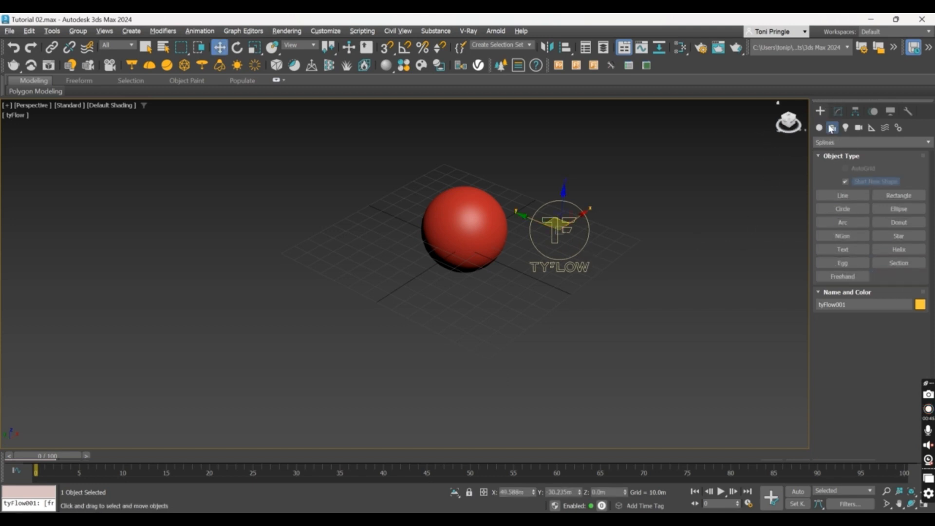
left_click(858, 196)
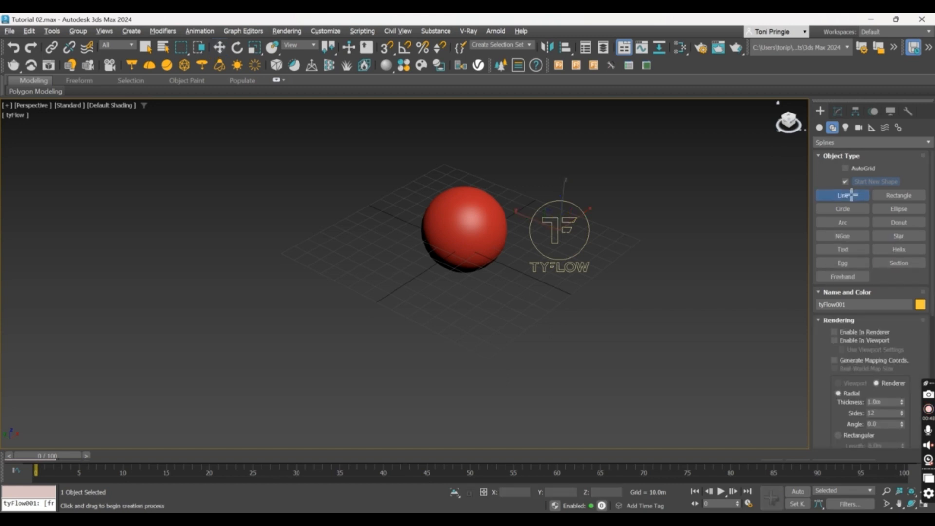
left_click(400, 203)
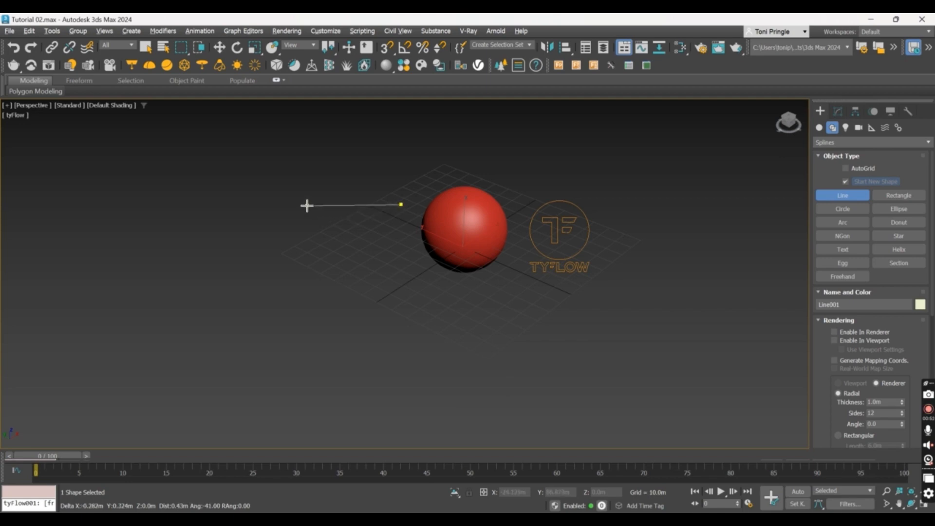
left_click_drag(261, 209, 115, 319)
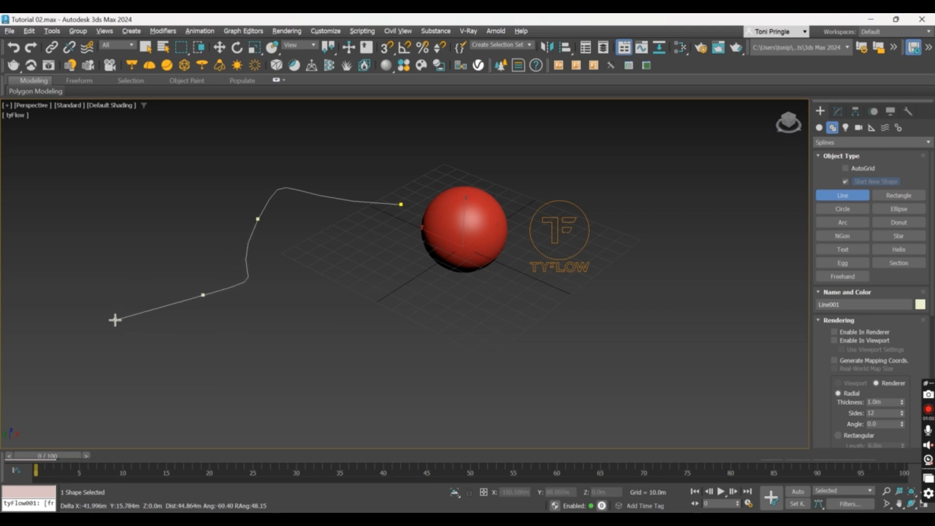
key("BackSpace")
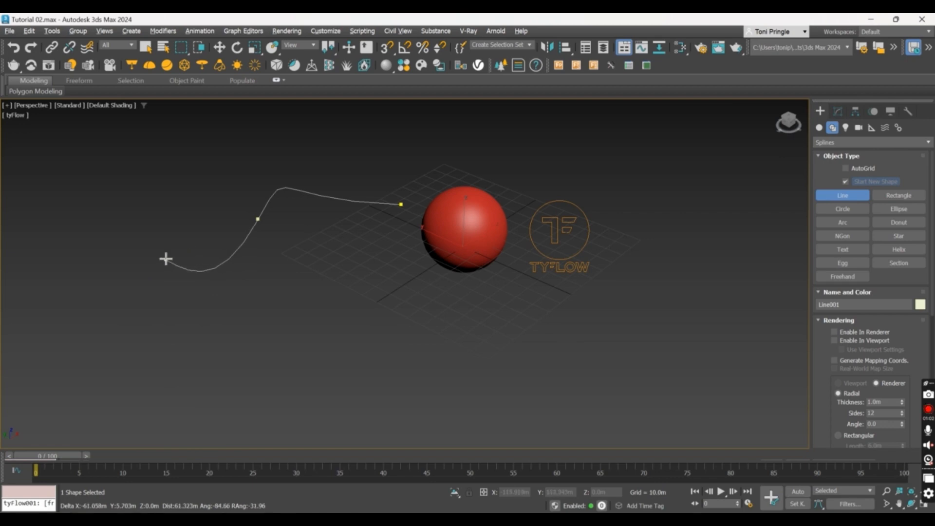
left_click(166, 249)
left_click(106, 222)
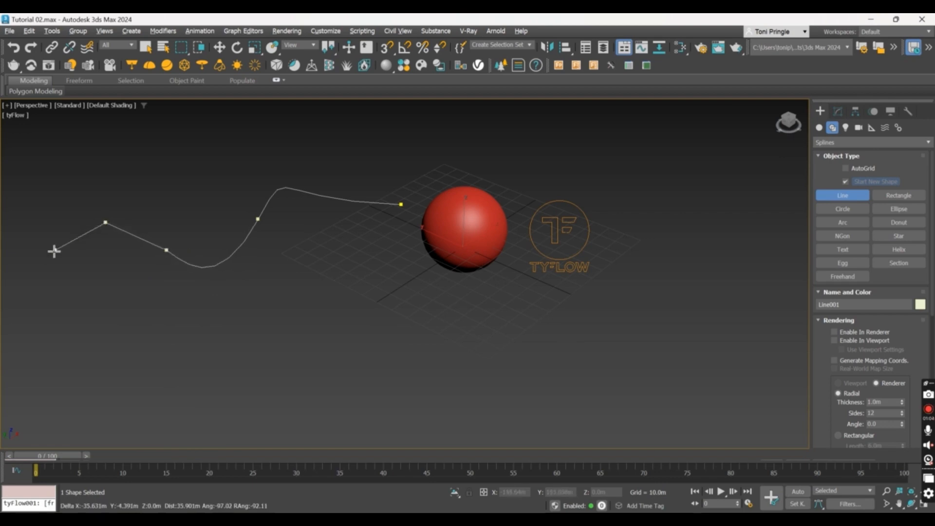
key("BackSpace")
left_click_drag(56, 258, 61, 349)
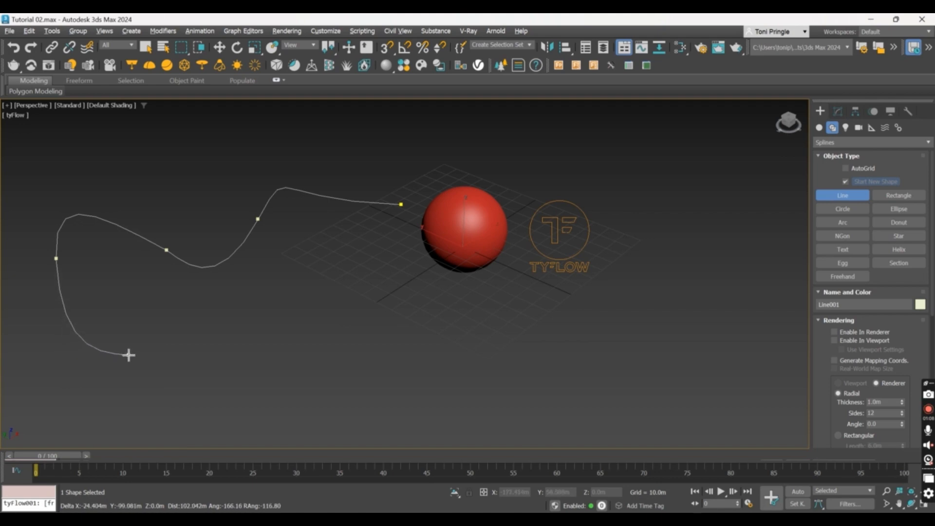
left_click_drag(129, 352, 200, 323)
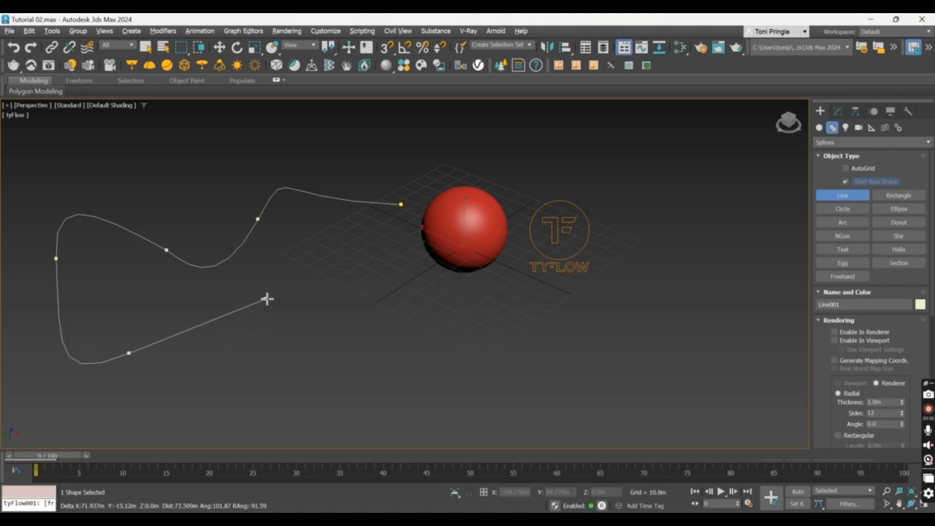
left_click_drag(275, 296, 369, 323)
left_click_drag(428, 336, 511, 293)
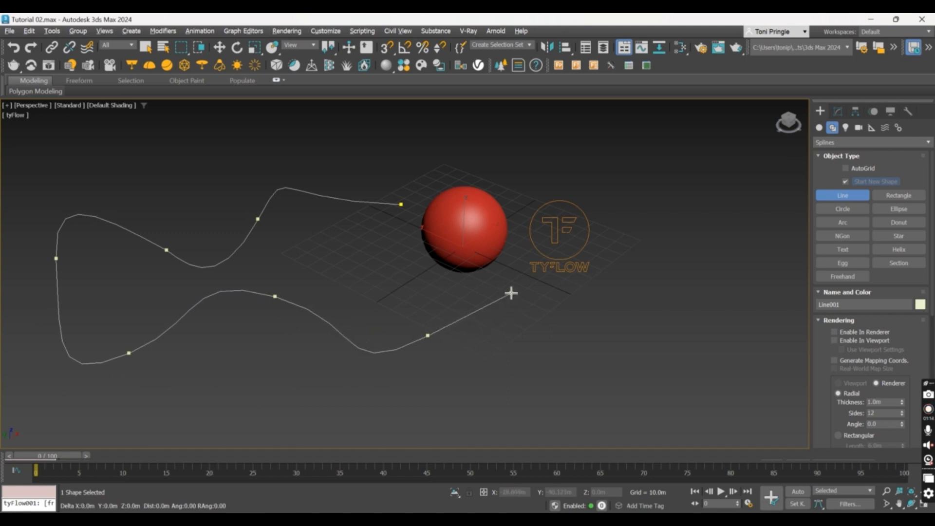
right_click(633, 314)
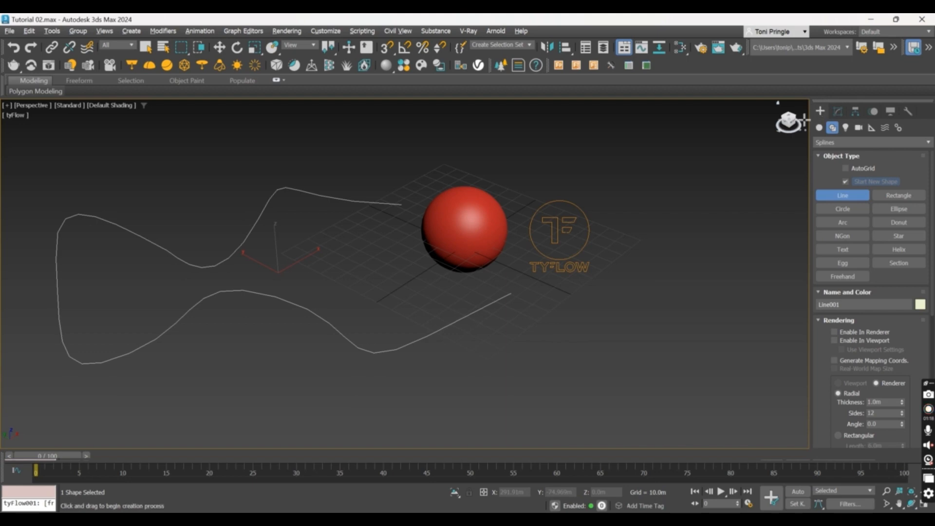
key("w")
Raise the spline's end vertex to a height of about 55 m and lower the vertex before it to about -42 m
left_click(837, 112)
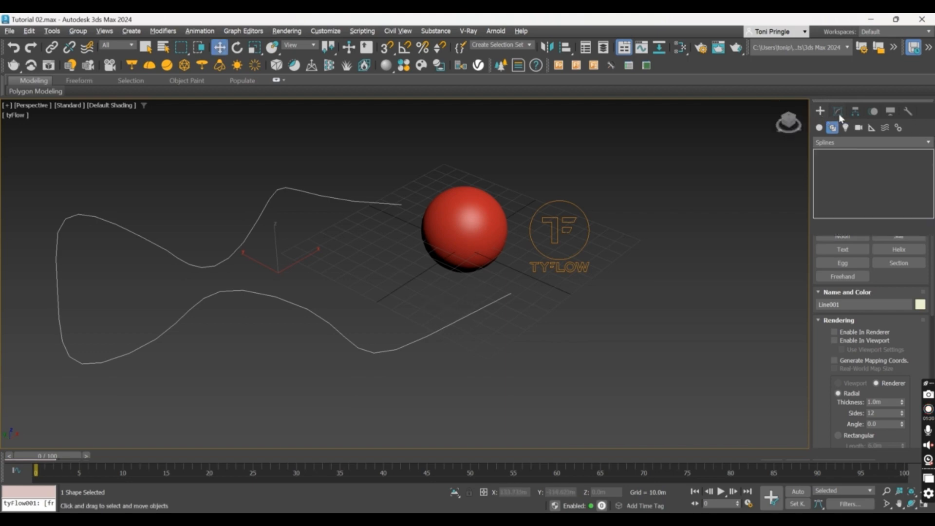
left_click(818, 154)
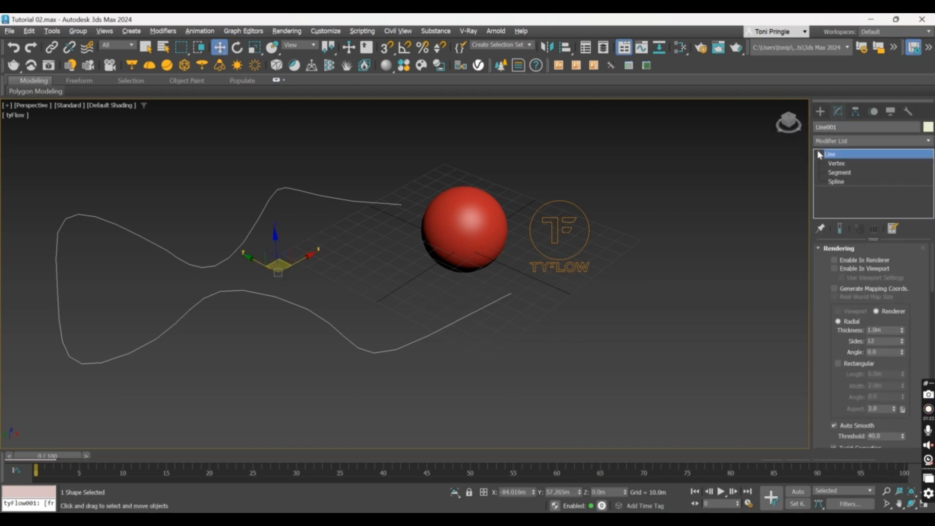
left_click(837, 163)
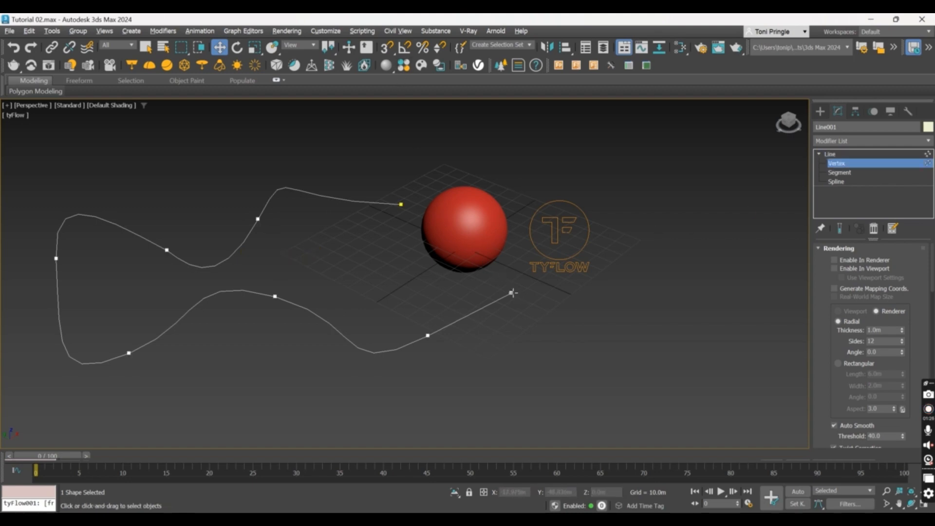
left_click(511, 293)
left_click_drag(515, 257, 516, 163)
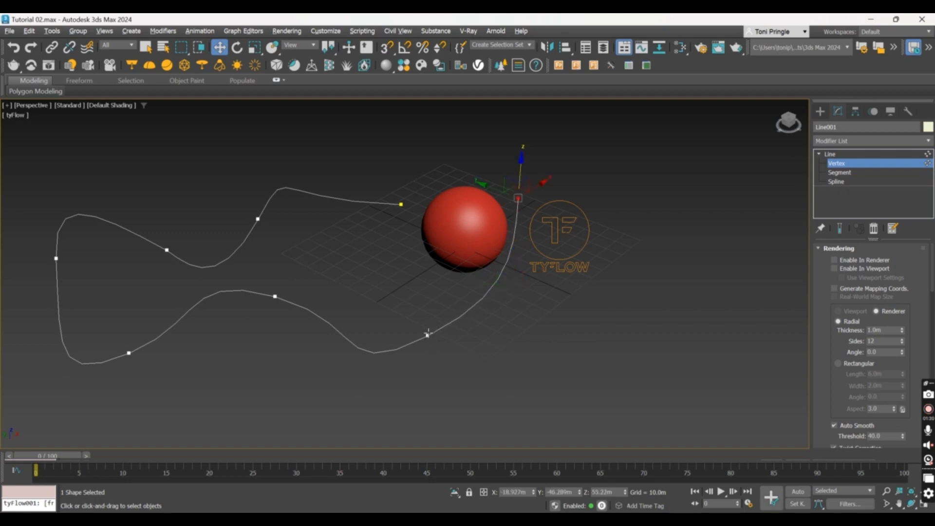
left_click(427, 335)
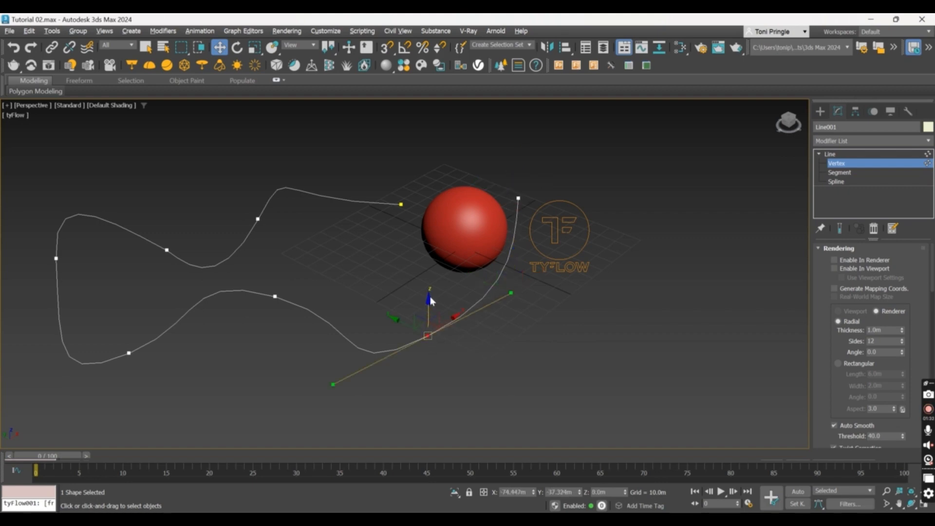
left_click_drag(427, 315, 427, 384)
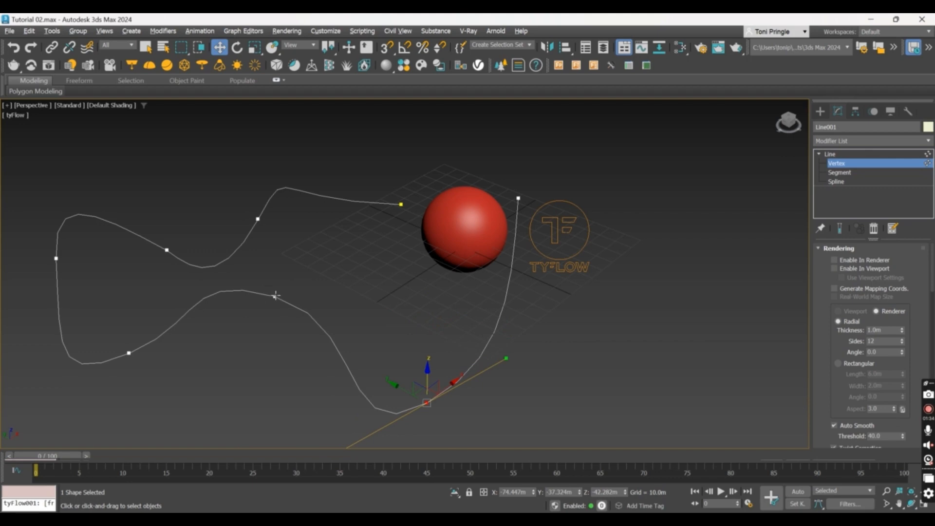
Raise the second vertex from each end region of the spline's middle bends and lower its start vertex by about 25 m
left_click(275, 296)
left_click_drag(272, 267, 248, 127)
left_click(257, 220)
left_click(401, 202)
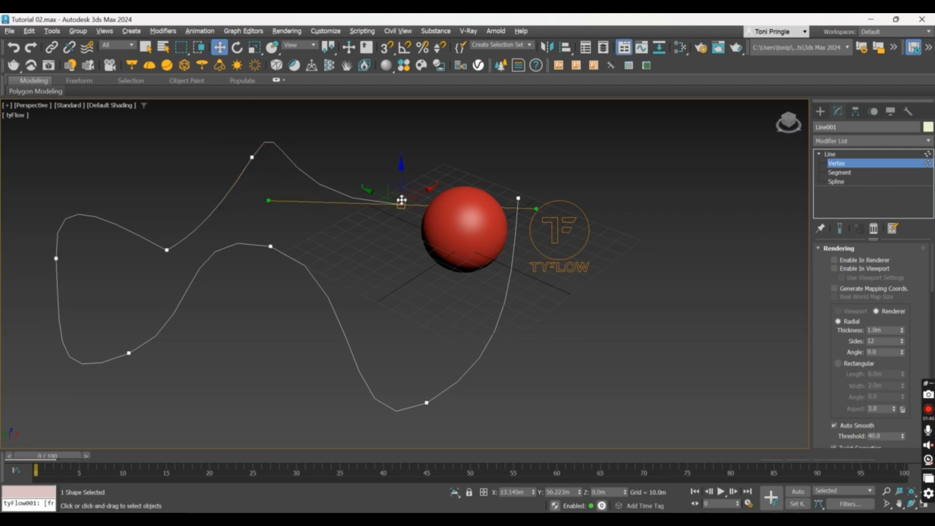
left_click_drag(398, 161, 401, 202)
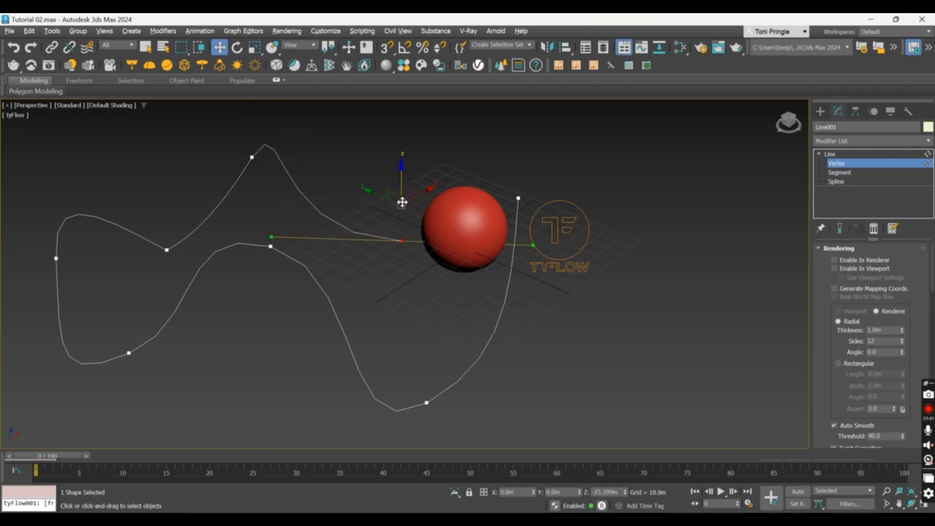
Move the third vertex from the spline's start to about X -96 m, Y 150 m, and reposition the vertex on the far bend
left_click(166, 249)
left_click_drag(206, 235, 221, 216)
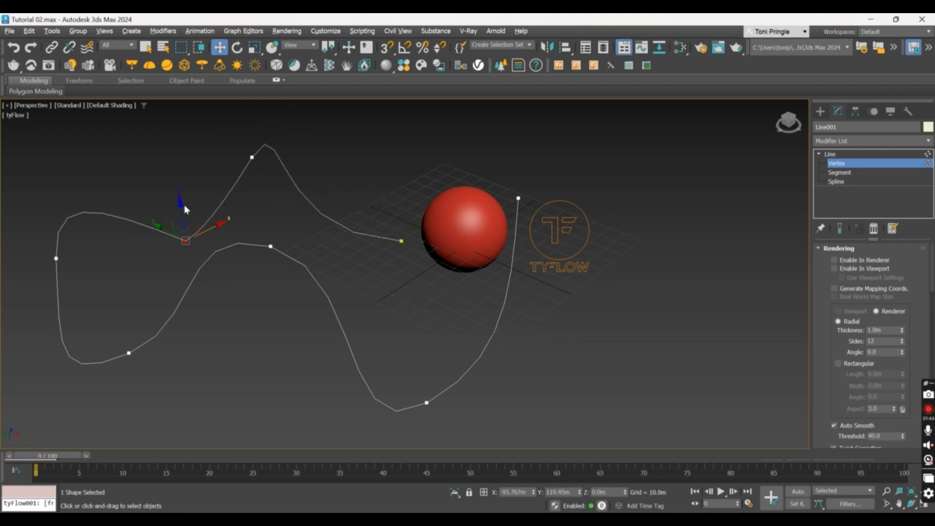
left_click(161, 231)
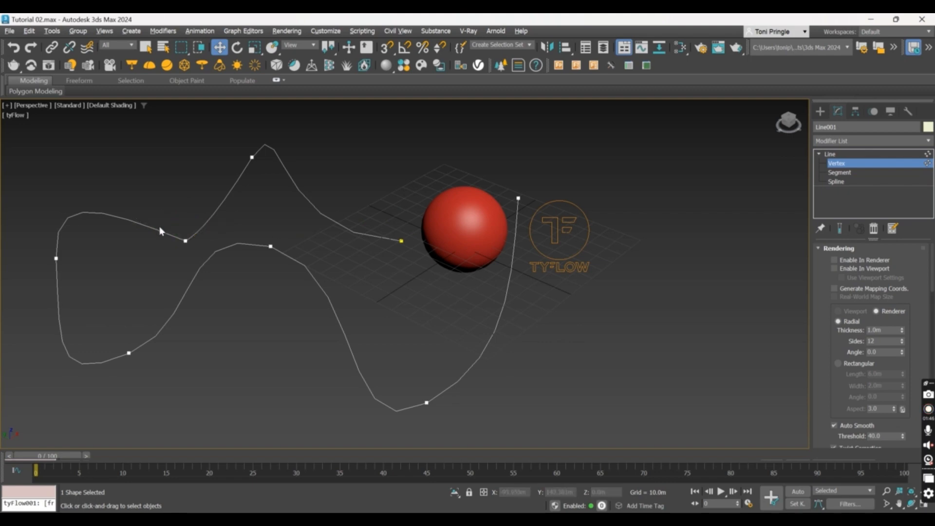
left_click(186, 240)
left_click_drag(164, 228, 133, 209)
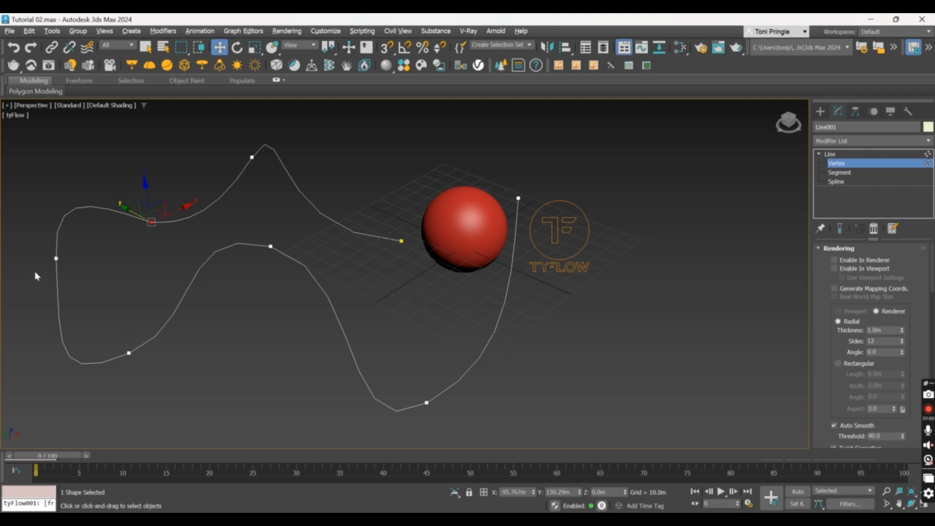
left_click(56, 258)
left_click_drag(45, 222, 25, 154)
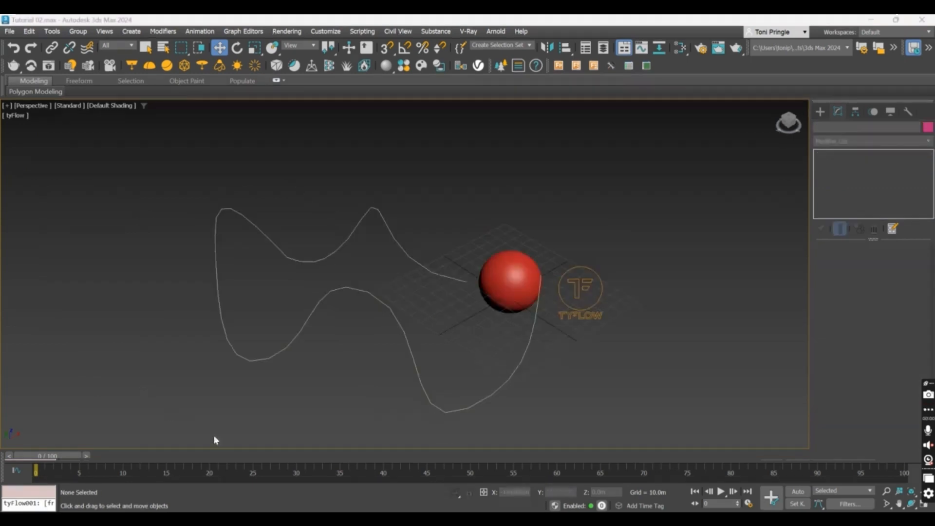
Select the tyFlow object and open its flow editor
left_click_drag(663, 387, 593, 265)
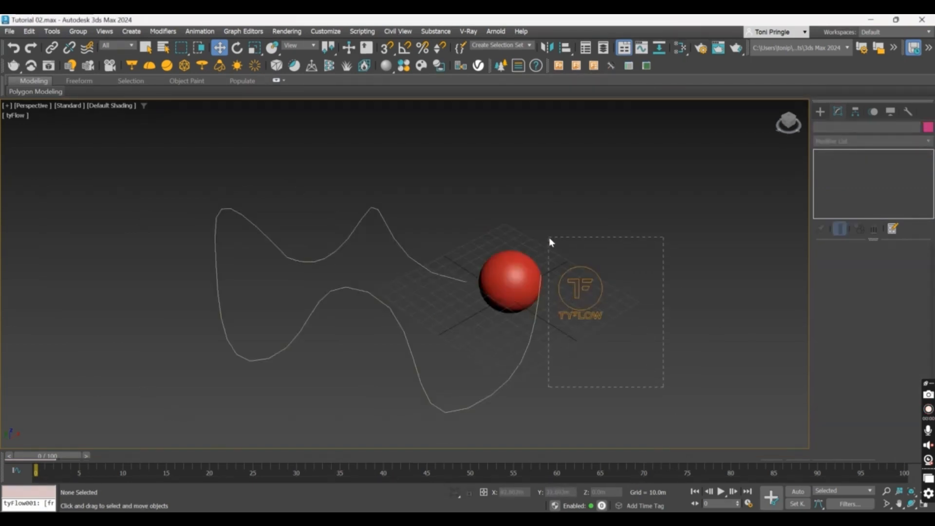
left_click_drag(549, 238, 550, 239)
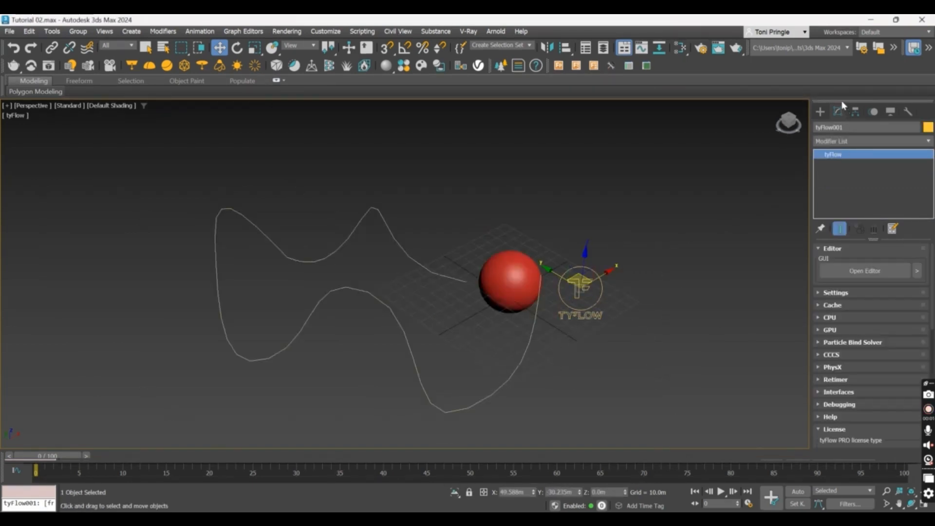
left_click(876, 273)
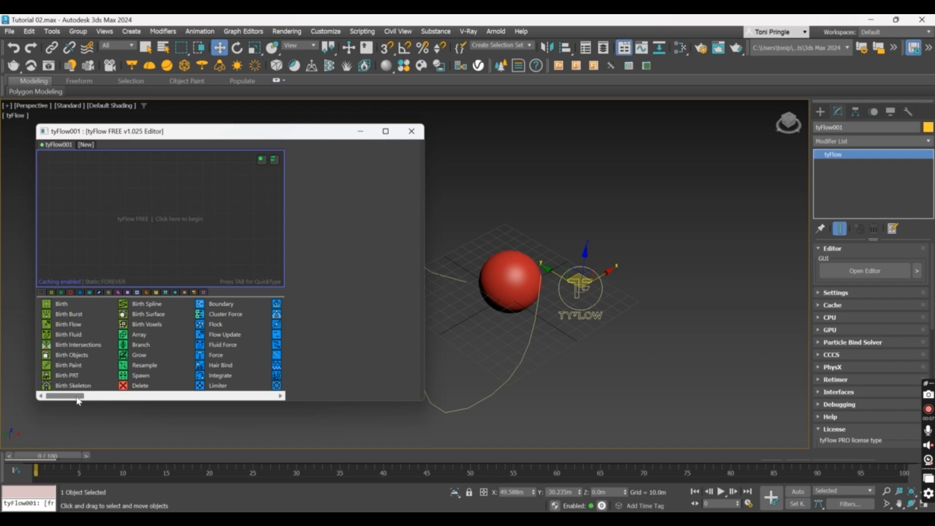
mouse_move(78, 395)
left_mouse_down()
mouse_move(272, 400)
mouse_move(81, 400)
left_mouse_up()
key("Tab")
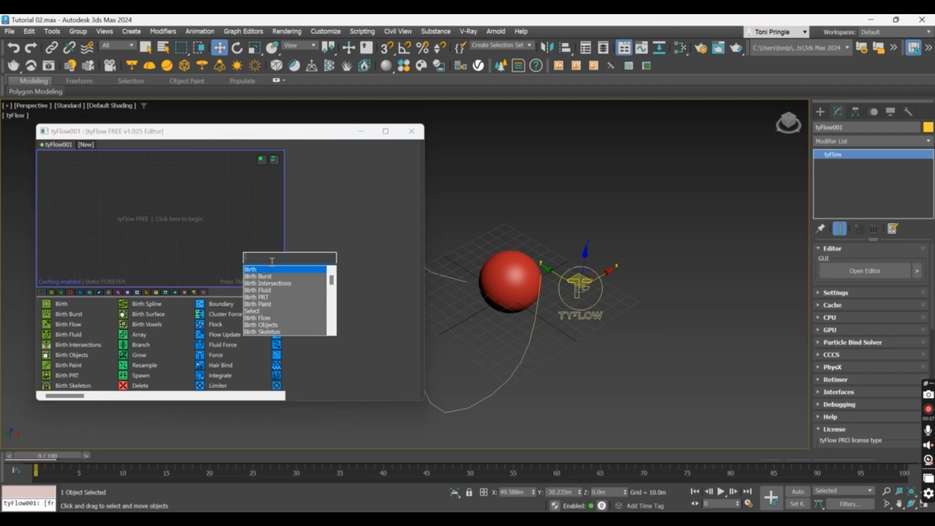
type("BIRTH")
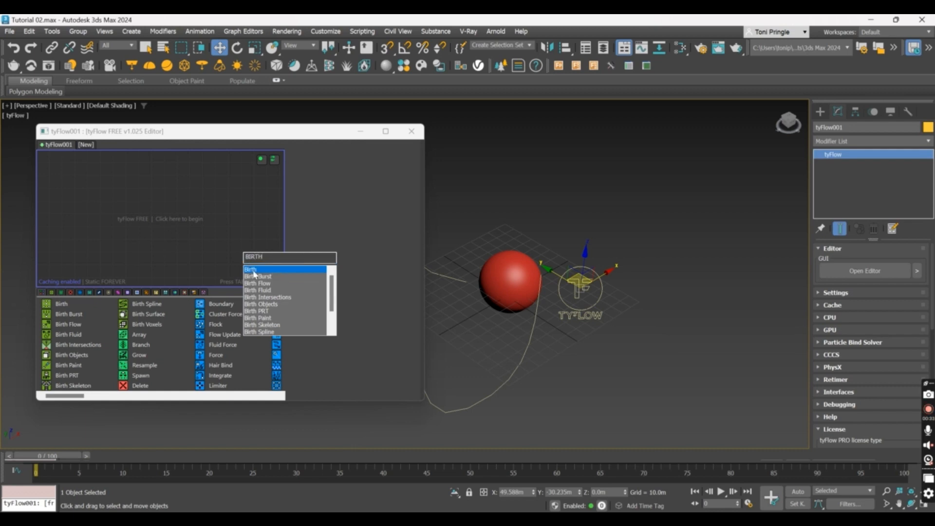
left_click(179, 214)
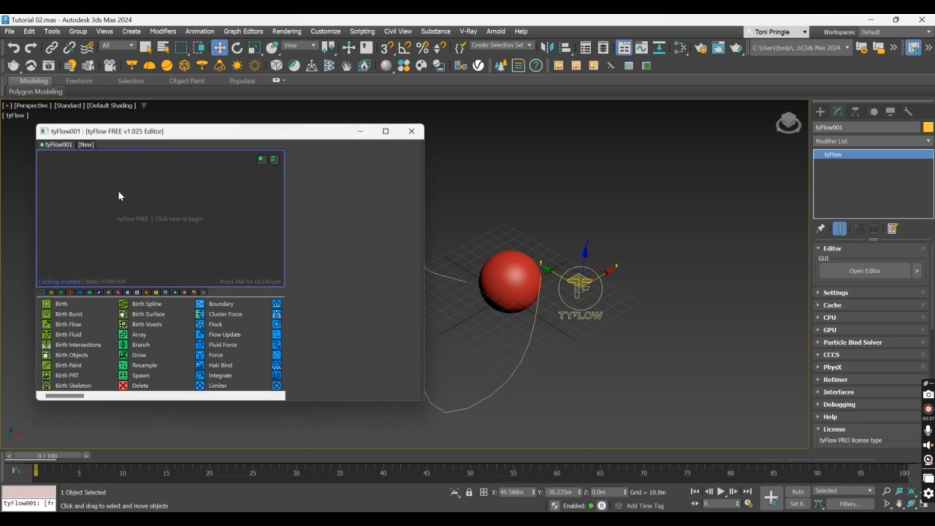
Add a Birth operator to the flow, with particle birth ending at frame 0 and a total of 100 particles
key("Tab")
type("BIRTH")
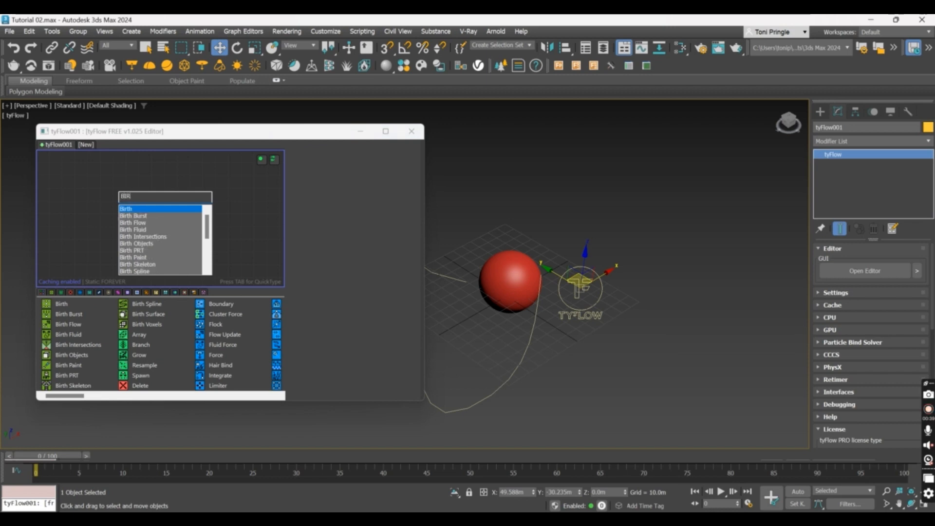
key("Return")
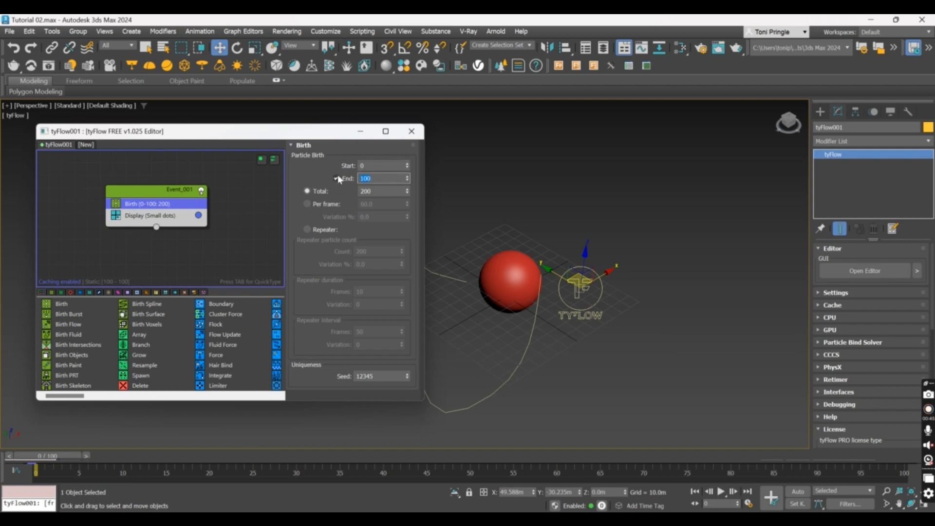
type("0")
left_click(385, 192)
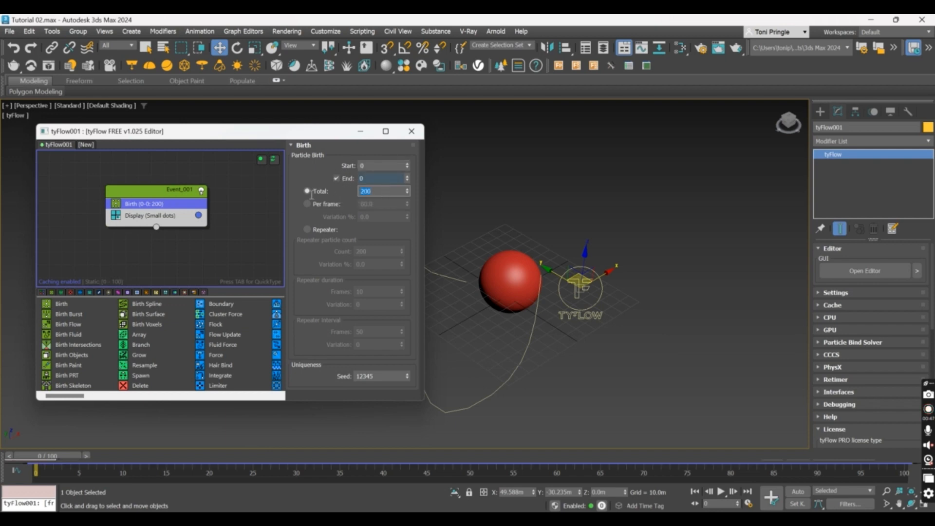
type("100")
key("Return")
left_click(626, 275)
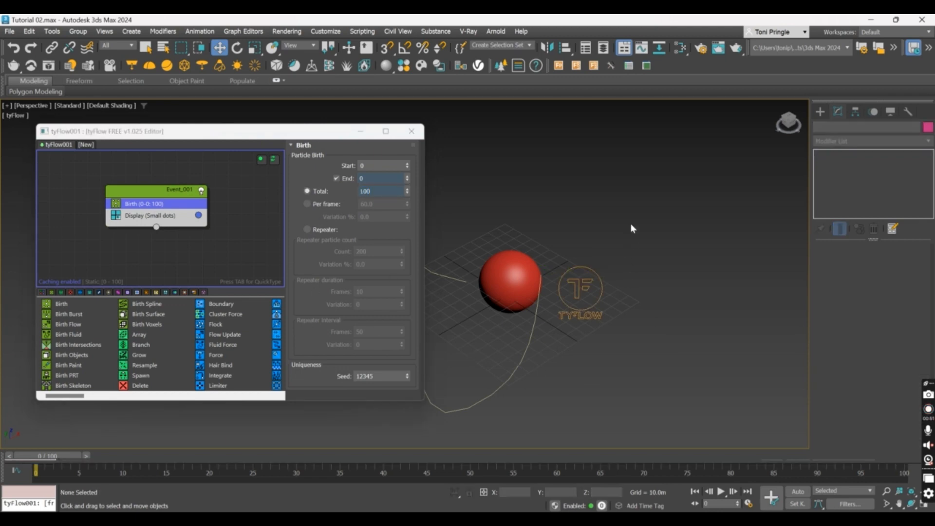
Add a Position Object operator between Birth and Display, and pick the red sphere as its object
left_click(199, 208)
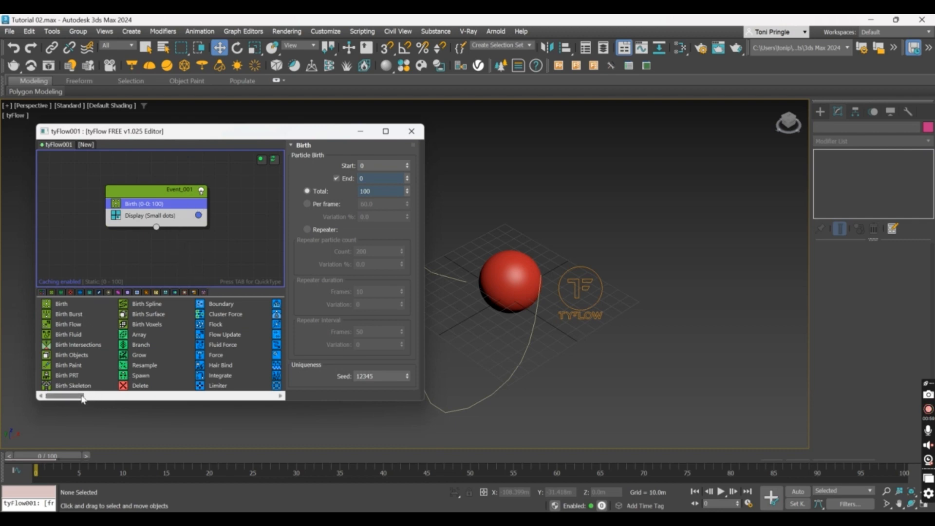
left_click_drag(82, 398, 119, 396)
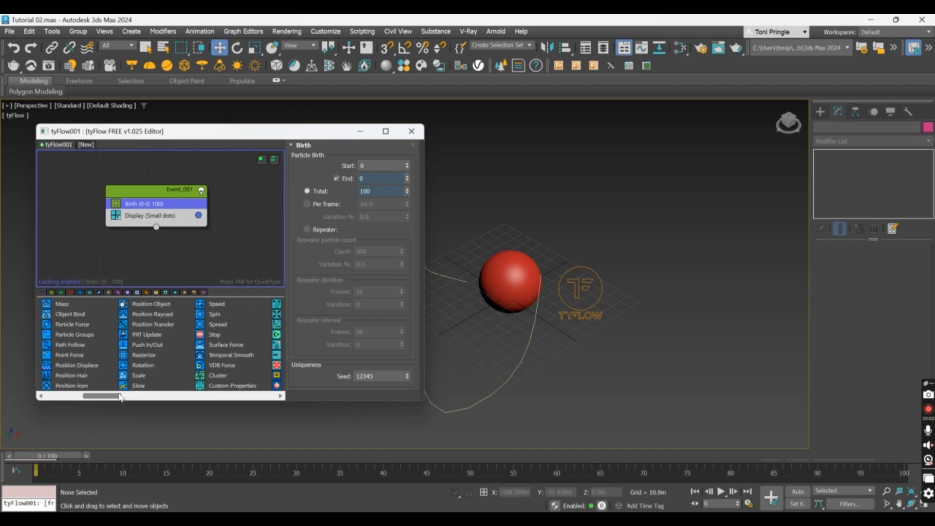
left_click(160, 304)
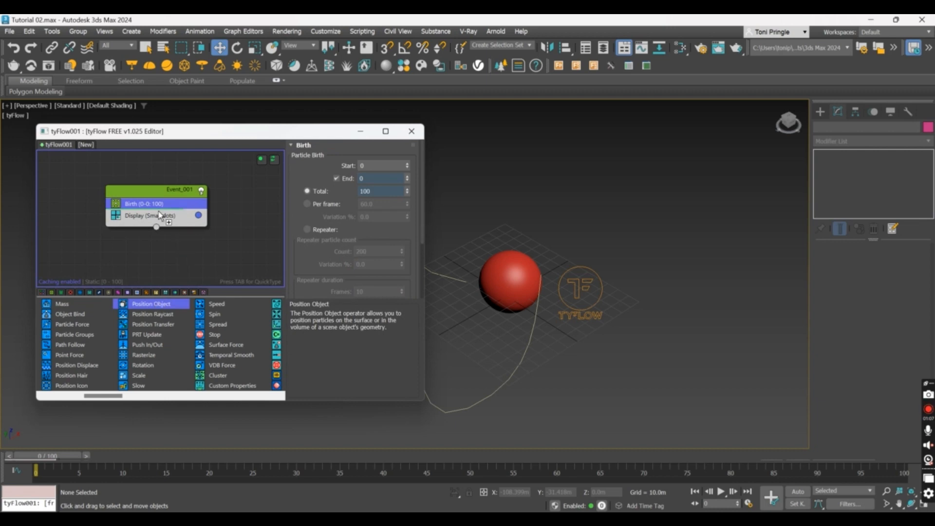
left_click_drag(161, 215, 161, 215)
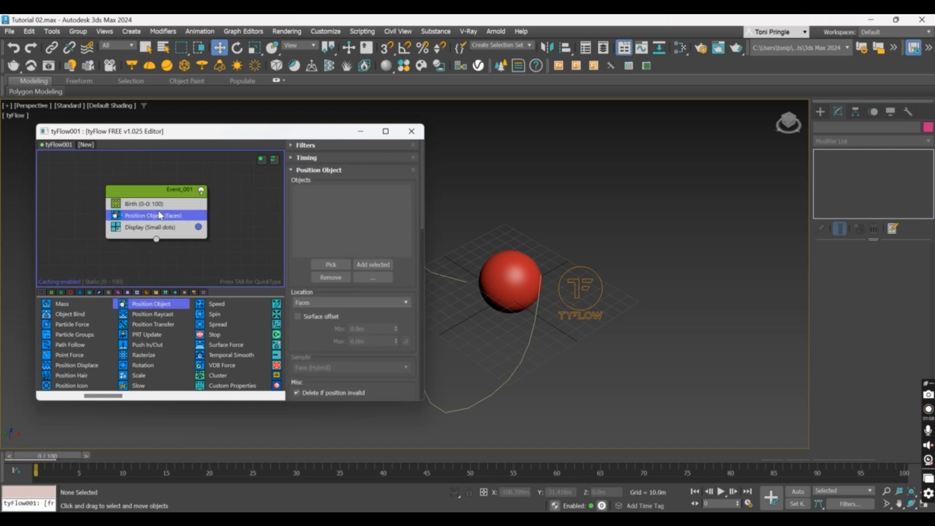
left_click(337, 268)
left_click(522, 282)
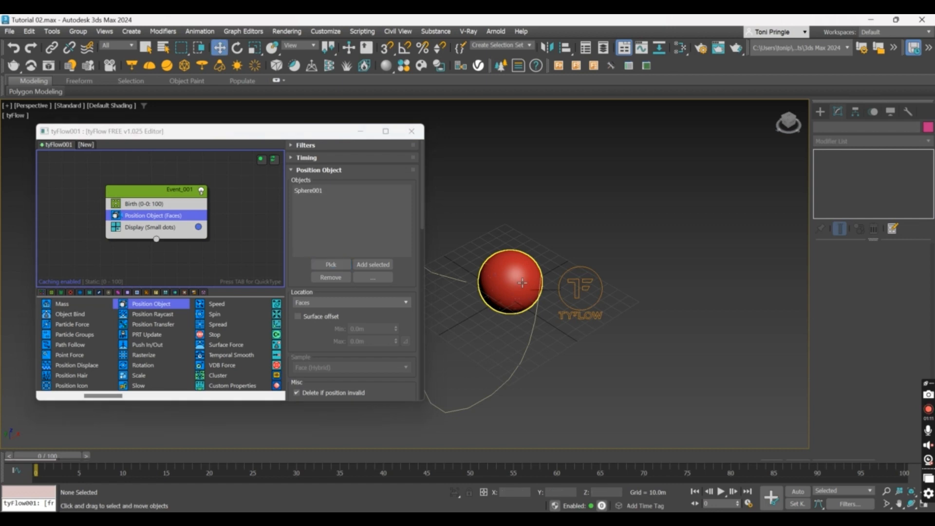
Set the sphere to Display as Box in its object properties
scroll(522, 283, "up", 5)
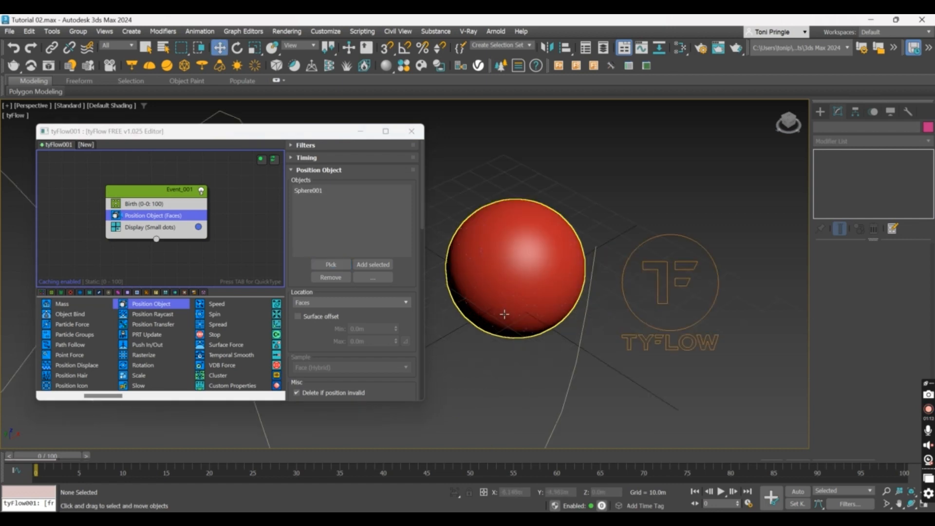
left_click(513, 284)
right_click(512, 285)
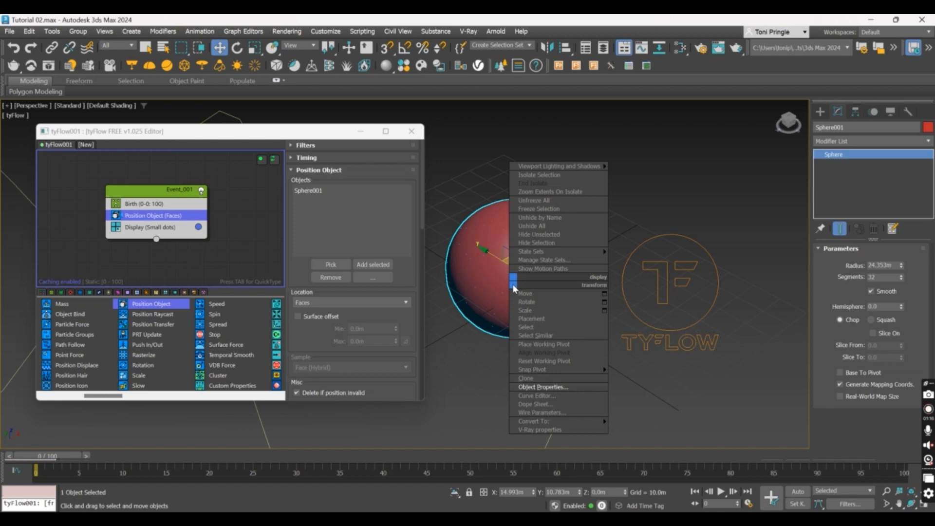
left_click(575, 385)
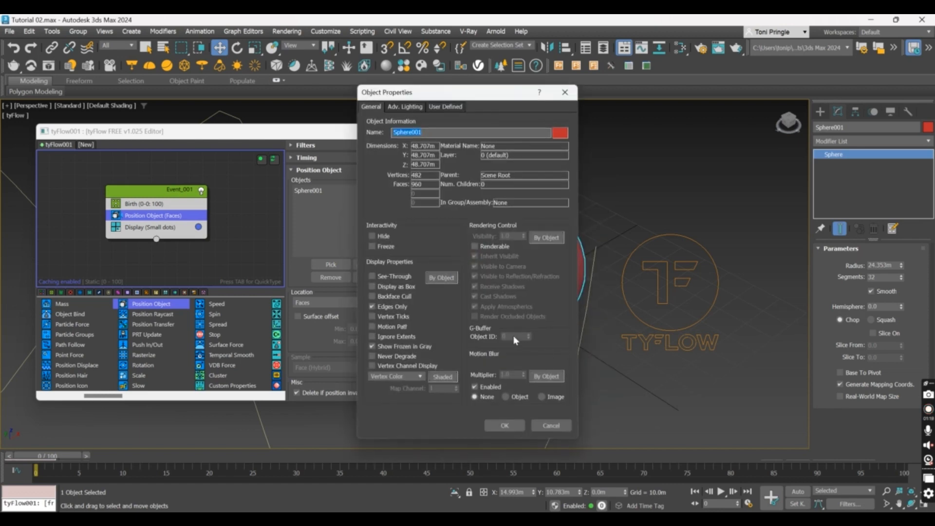
left_click(394, 288)
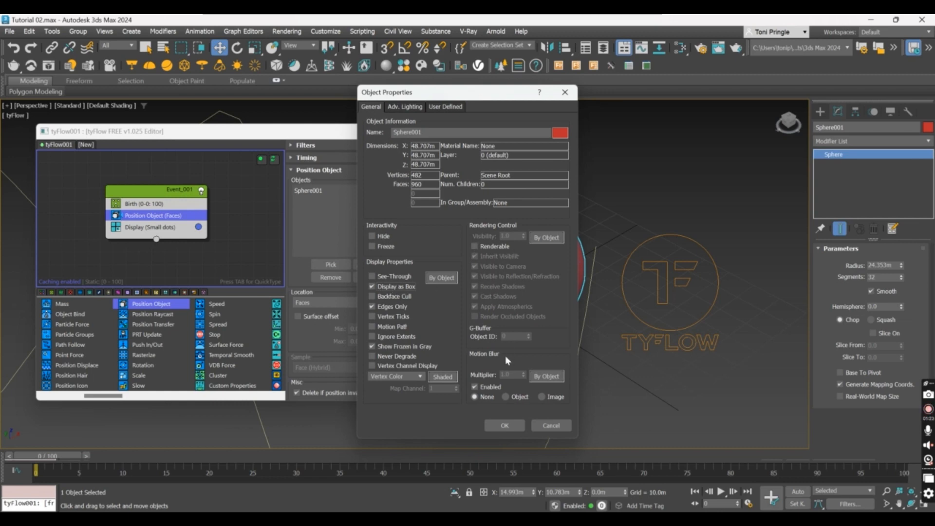
left_click(505, 425)
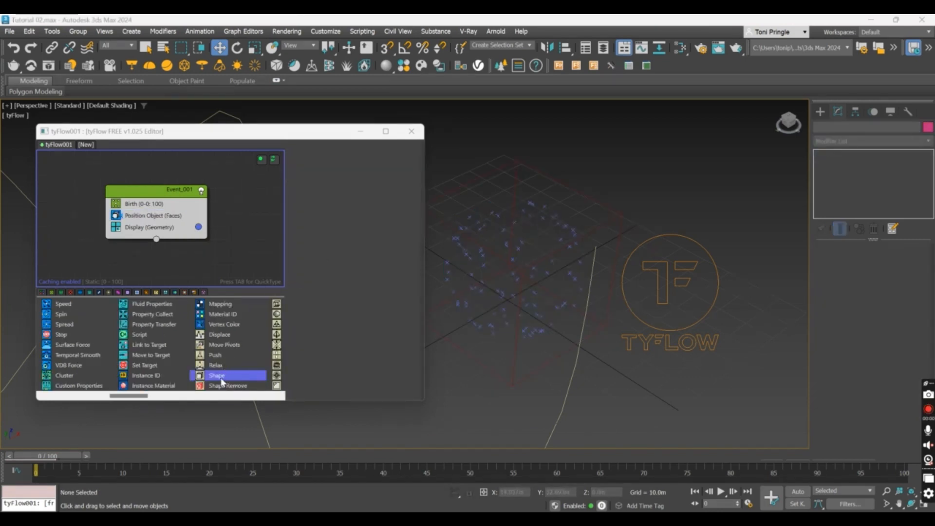
Add a Shape operator below Position Object in the event and switch its shape mesh to 3D
left_click_drag(221, 380, 211, 364)
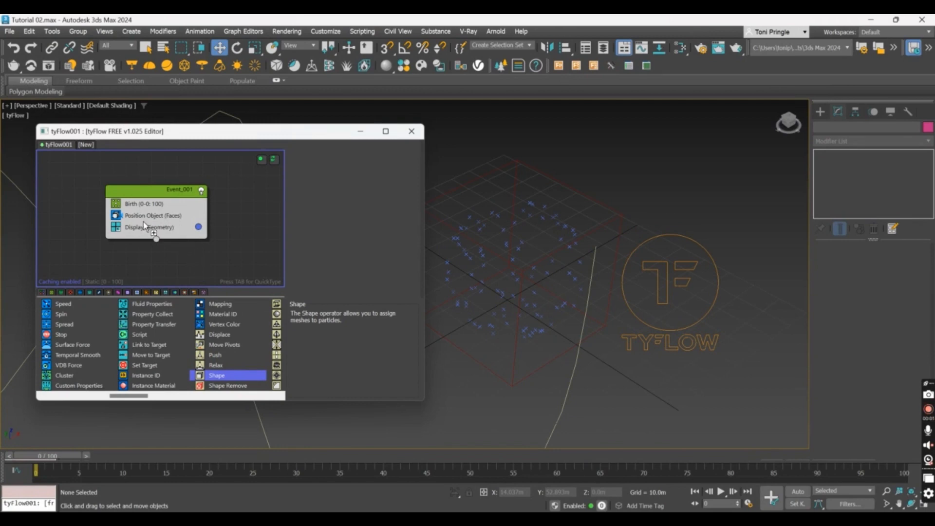
left_click_drag(145, 225, 146, 227)
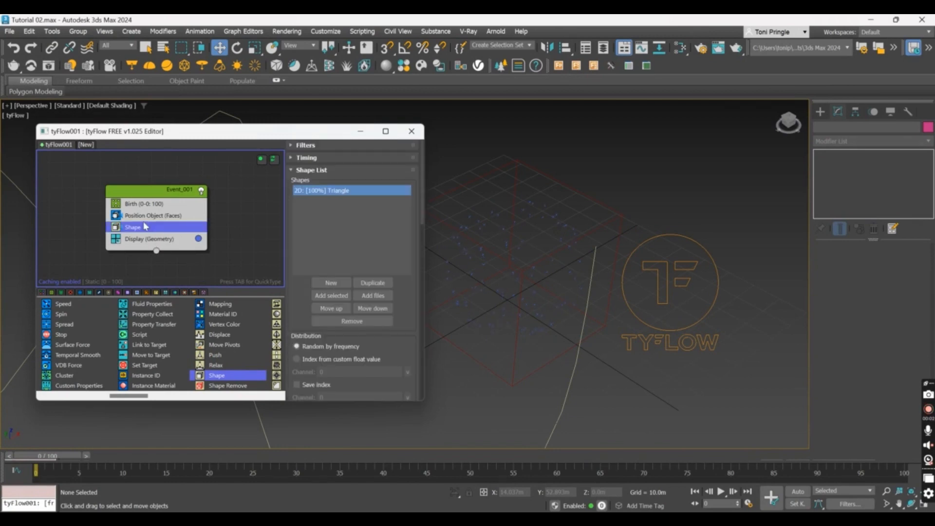
left_click(149, 238)
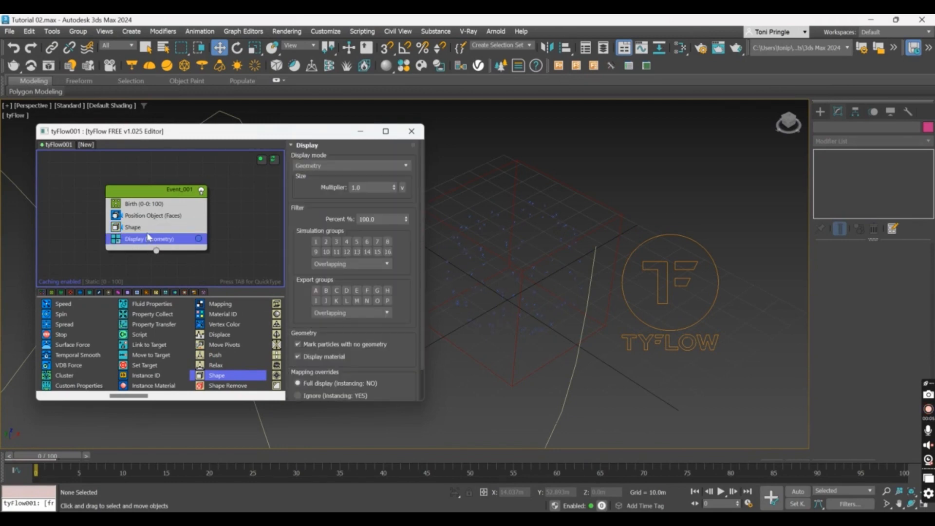
left_click(150, 228)
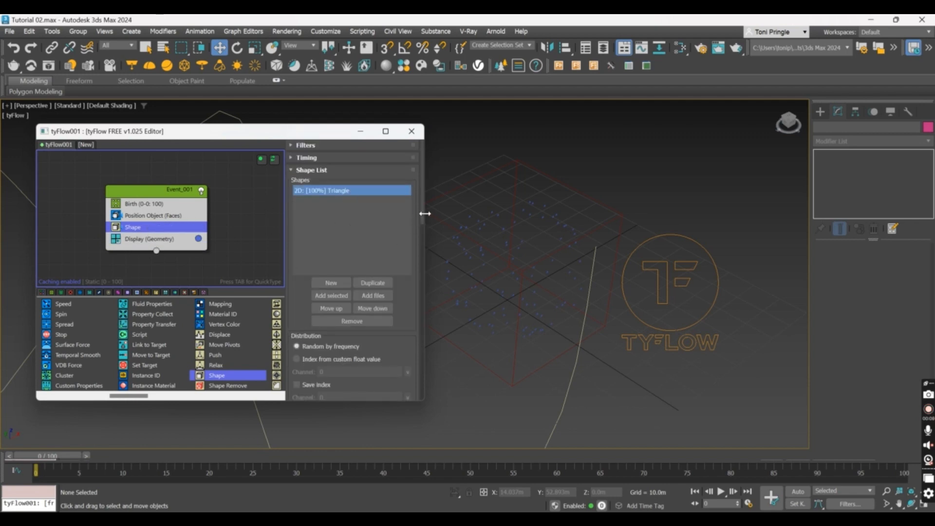
left_click_drag(422, 222, 432, 321)
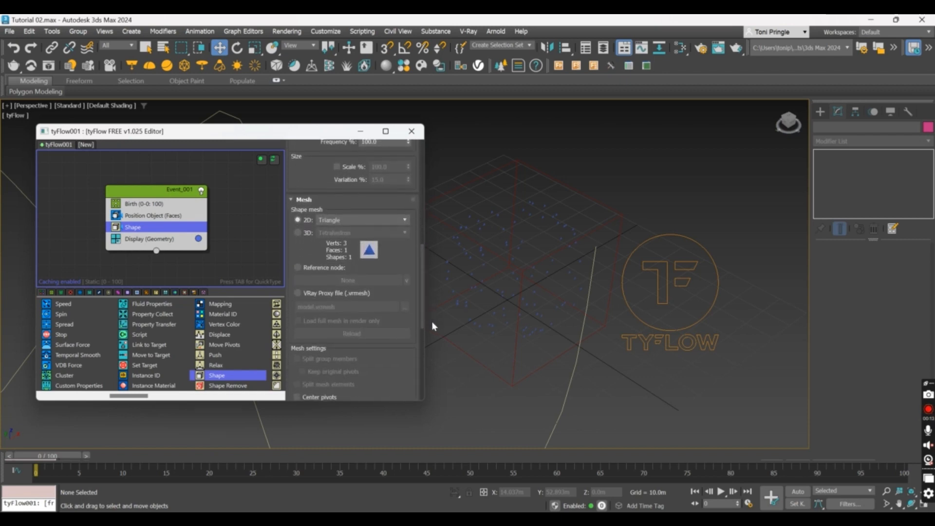
left_click(298, 234)
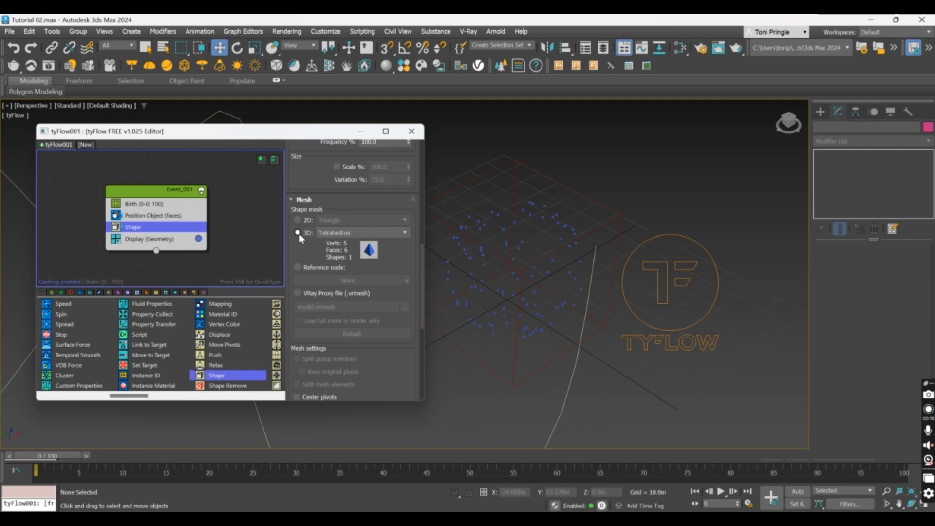
Try the Geosphere (HiRes), Torus (HiRes) and Broken Glass (Flat) presets as the particles' 3D mesh
left_click(335, 233)
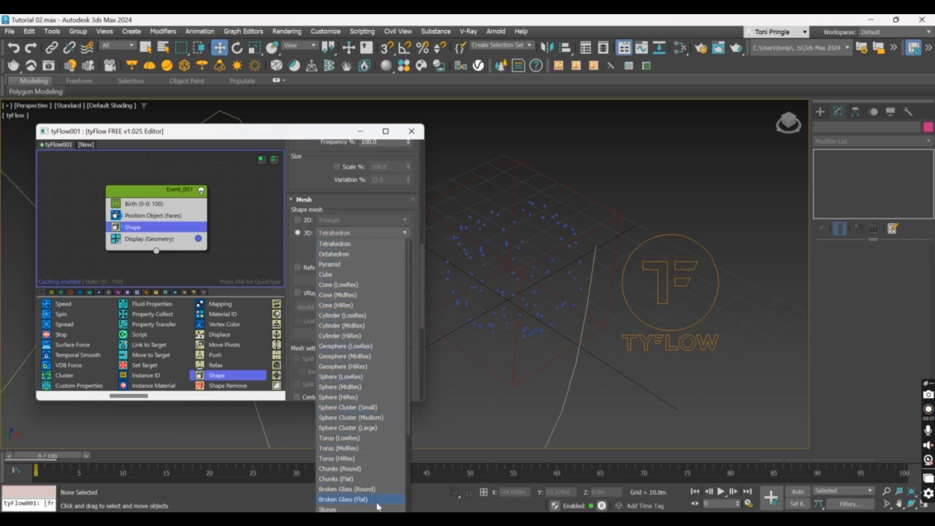
mouse_move(407, 396)
left_mouse_down()
mouse_move(408, 506)
mouse_move(400, 403)
left_mouse_up()
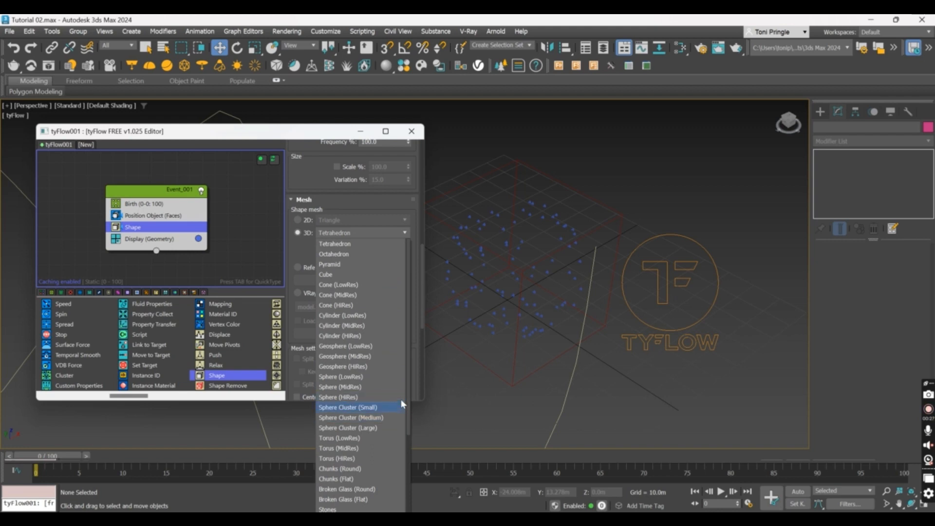
left_click(362, 367)
left_click(367, 233)
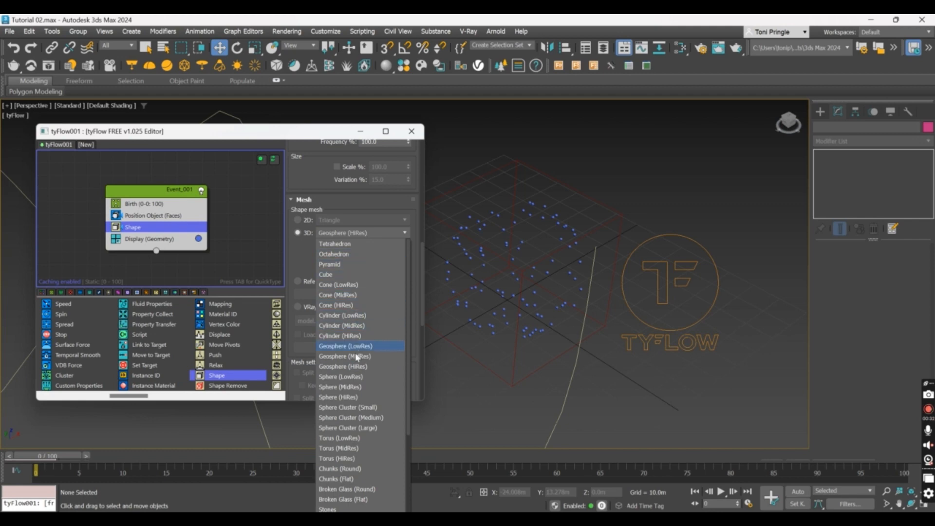
left_click(365, 457)
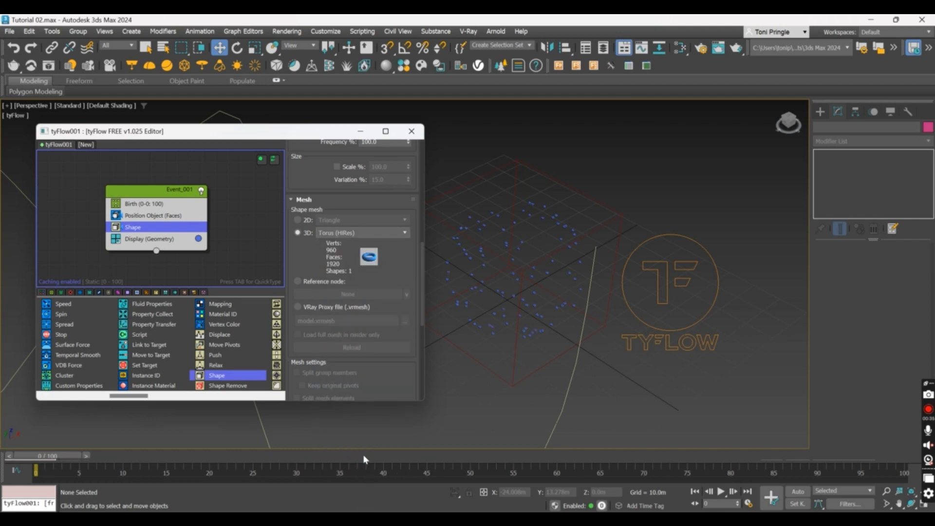
left_click(390, 235)
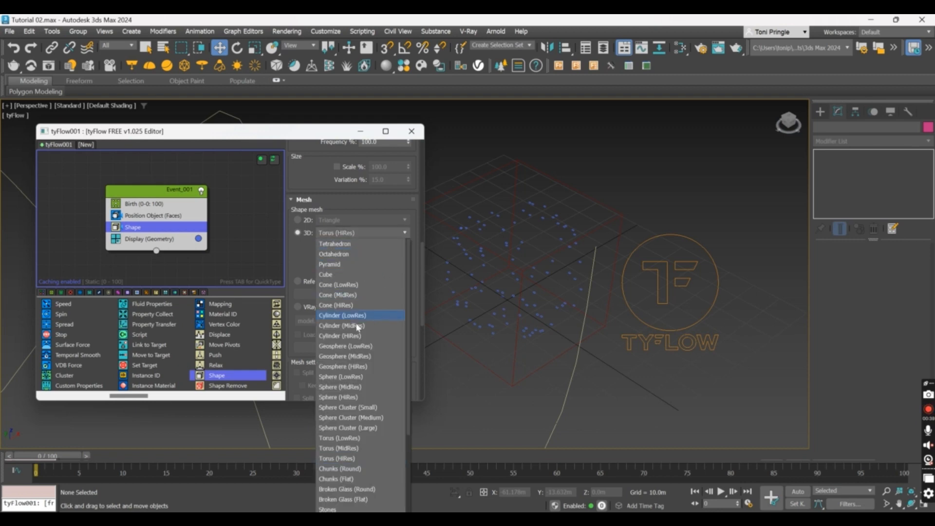
left_click(372, 499)
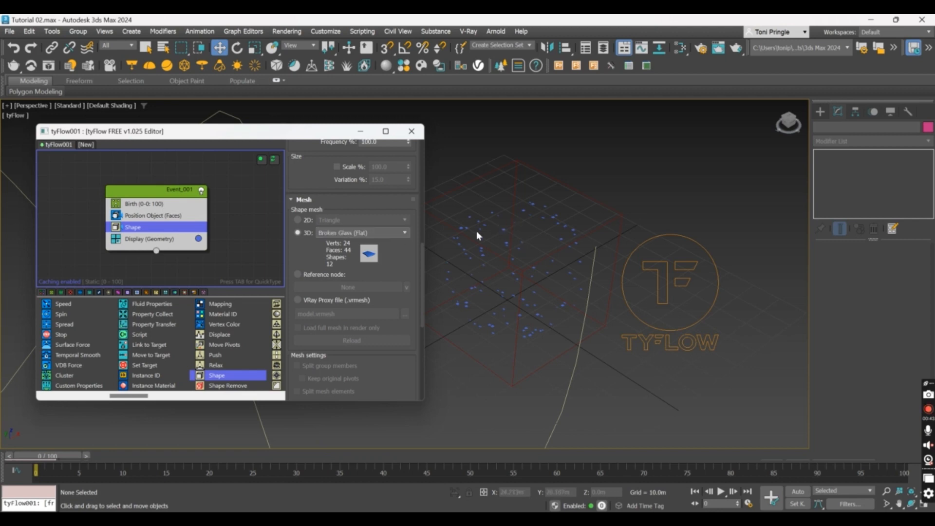
Set the Shape operator's 3D mesh to Sphere (HiRes) and check the Display operator's settings
left_click(343, 234)
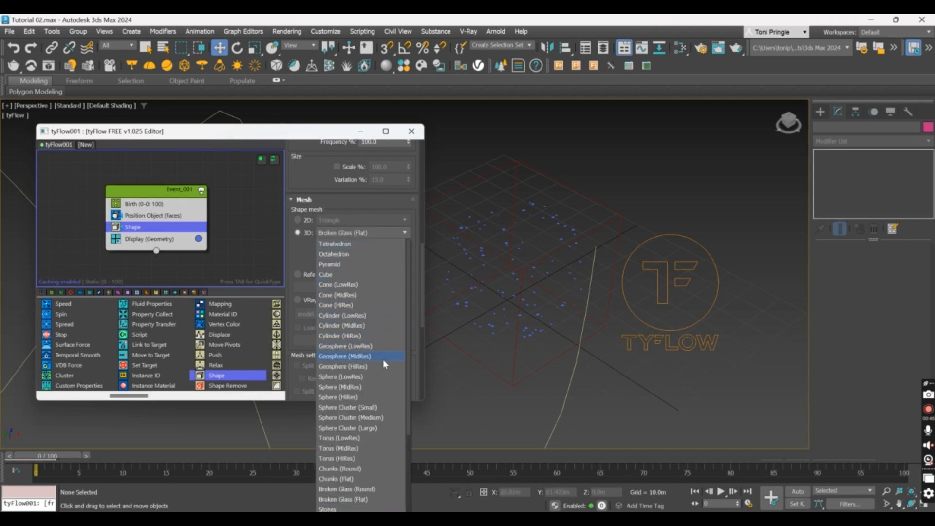
left_click(379, 396)
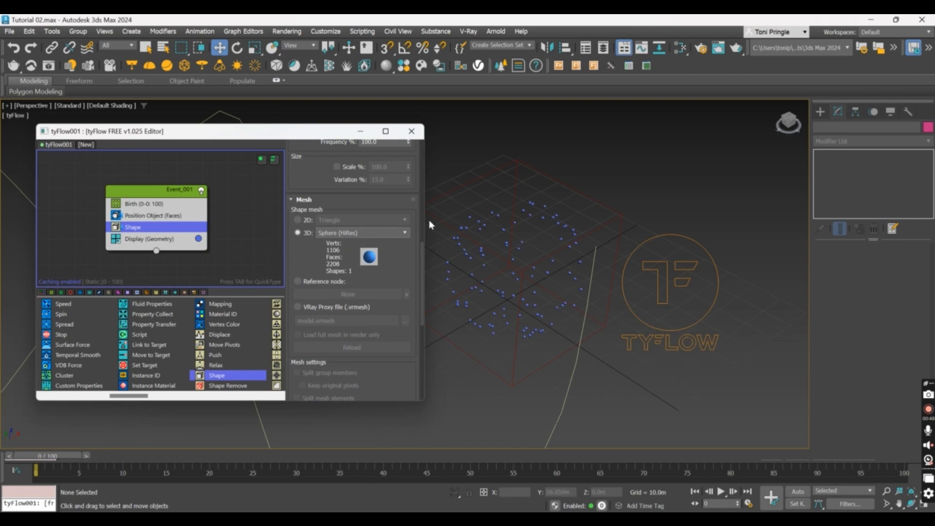
left_click(178, 238)
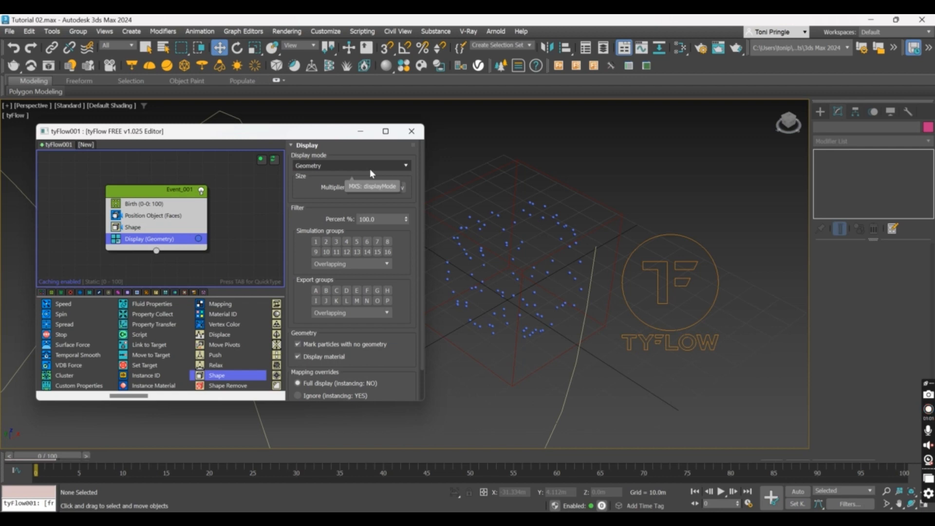
Enable size scaling in the Shape operator and set the scale to 200%
left_click(156, 227)
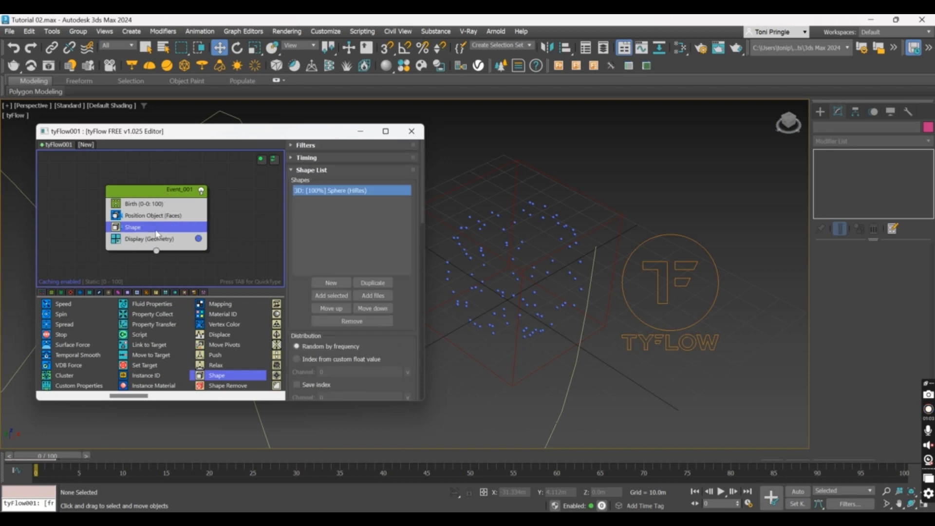
scroll(422, 226, "down", 5)
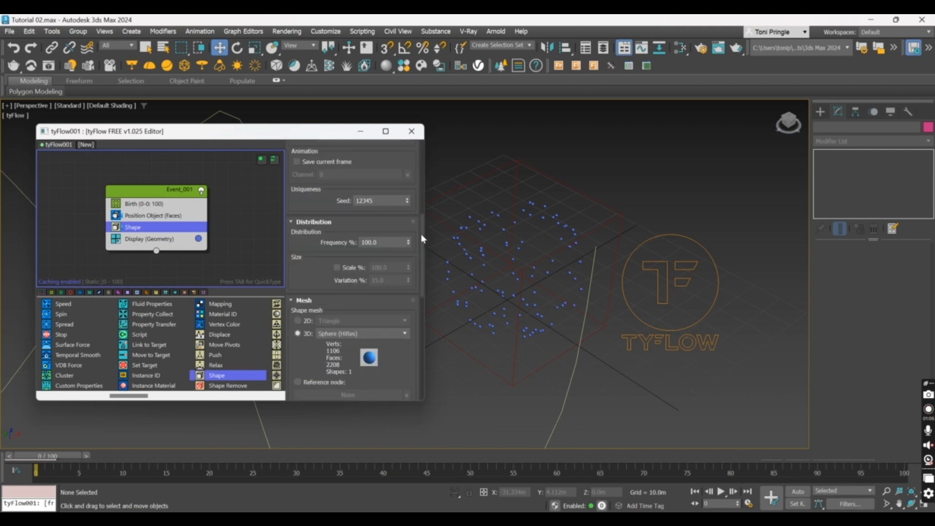
scroll(421, 228, "down", 2)
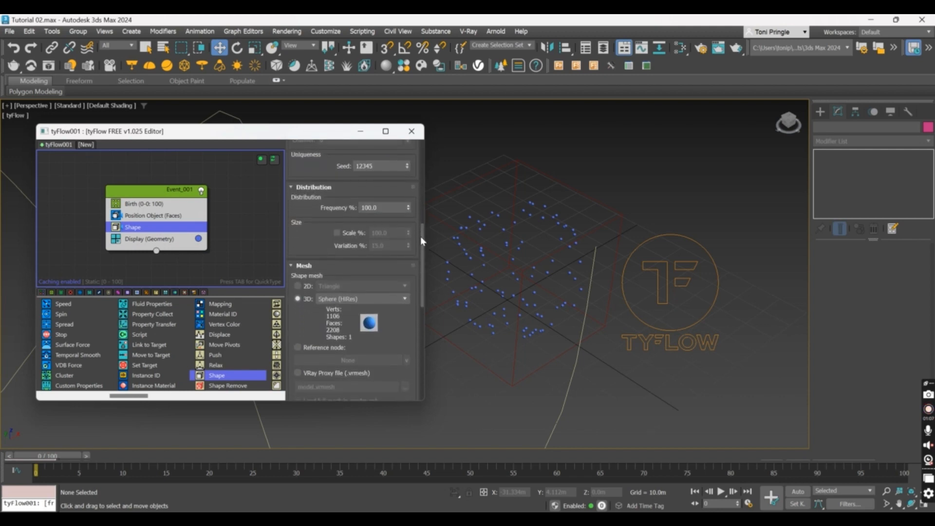
scroll(419, 236, "down", 1)
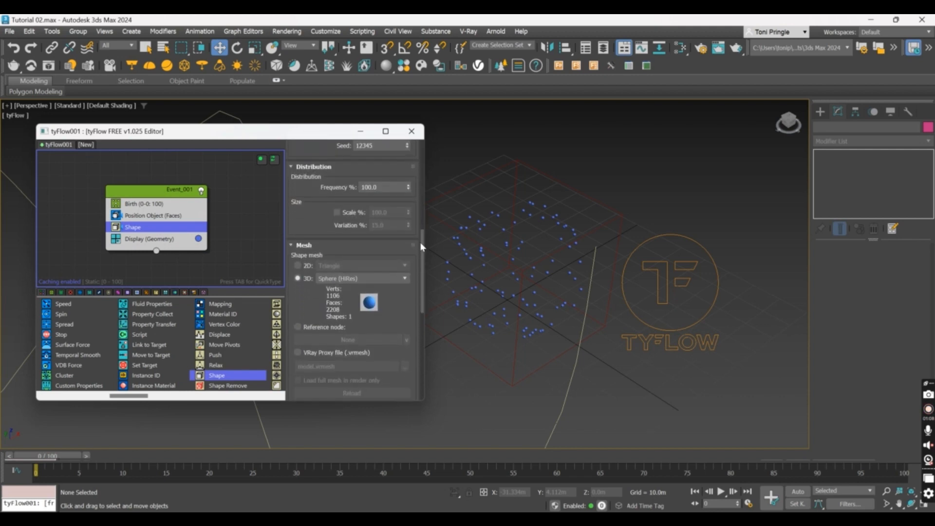
left_click(336, 212)
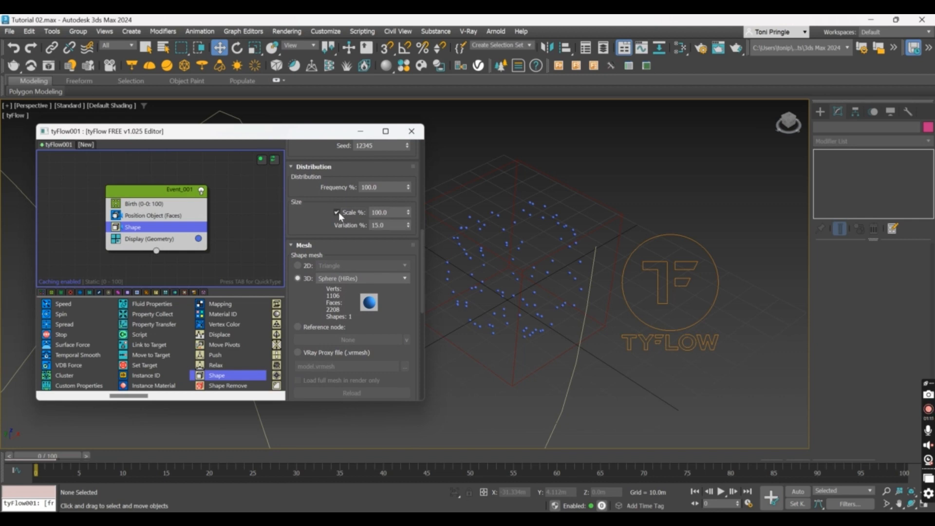
double_click(401, 212)
type("200")
key("Return")
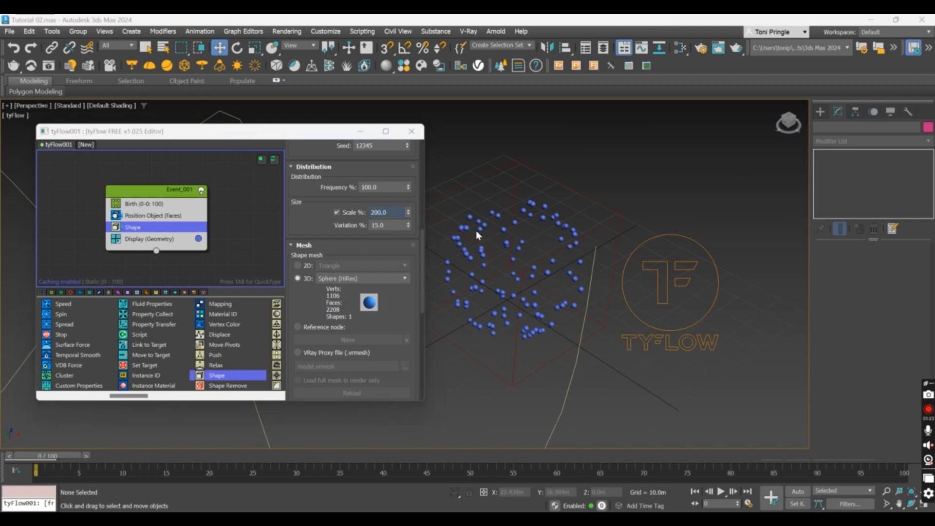
Add a Path Follow operator below Shape in the event and pick the curved spline as its path
left_click(176, 242)
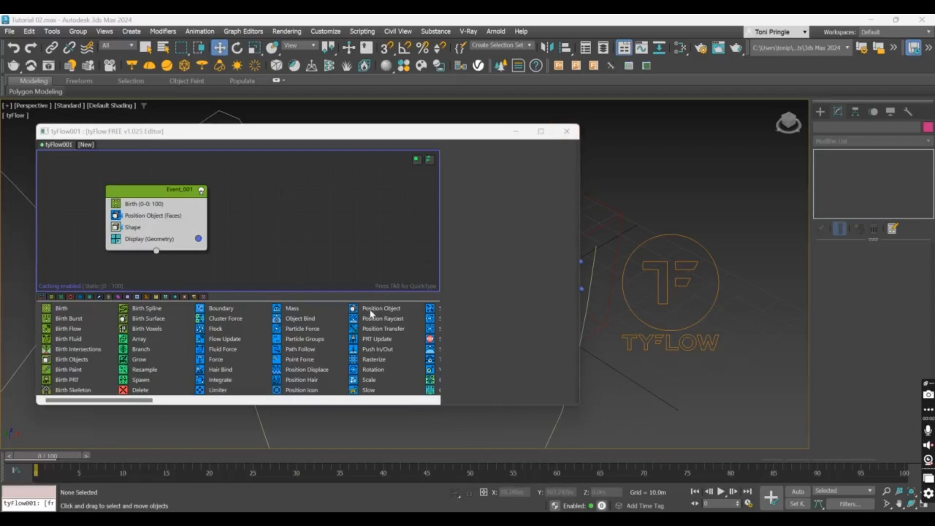
left_click(308, 351)
left_click_drag(232, 284, 135, 238)
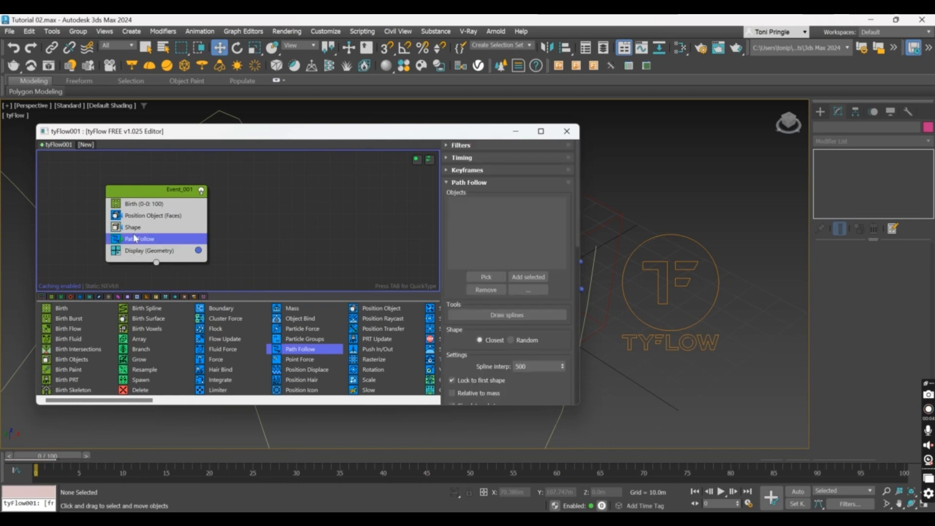
left_click(490, 277)
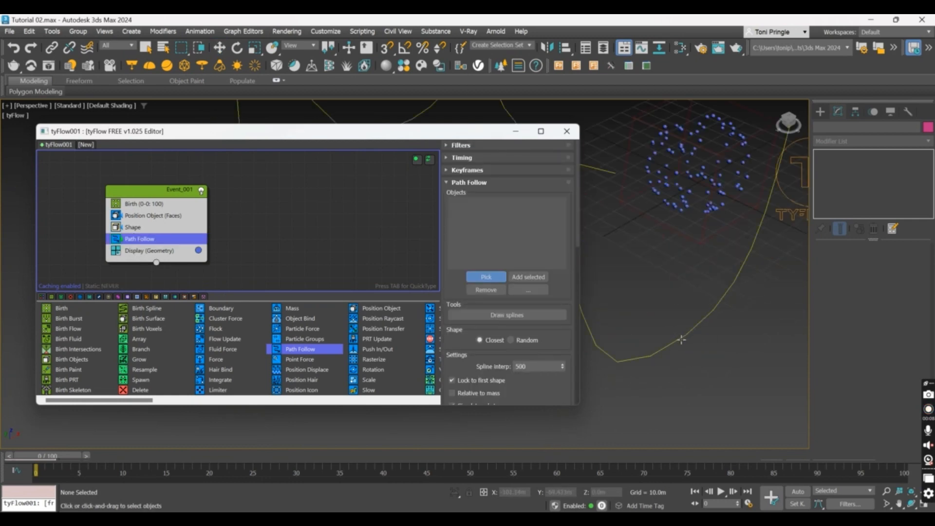
left_click(676, 339)
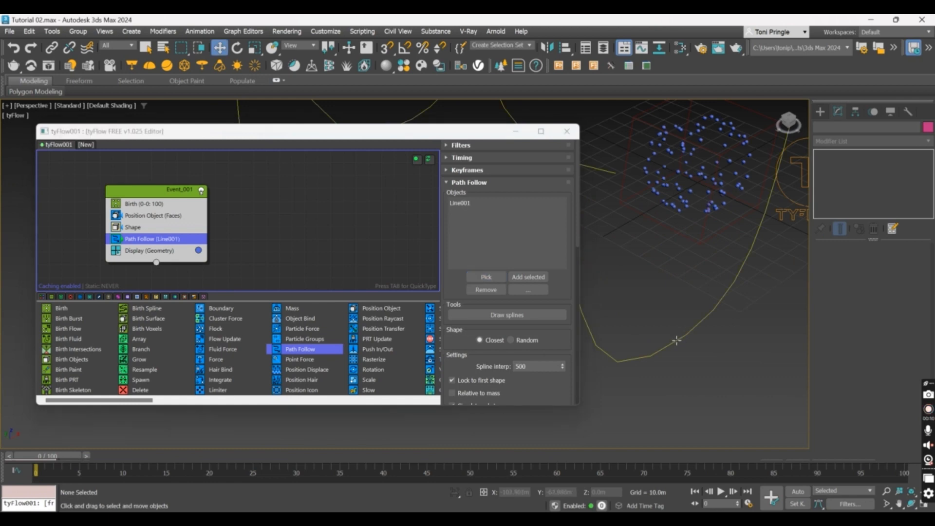
Scrub the timeline to preview the particles following the curved spline and return to frame 0
key("z")
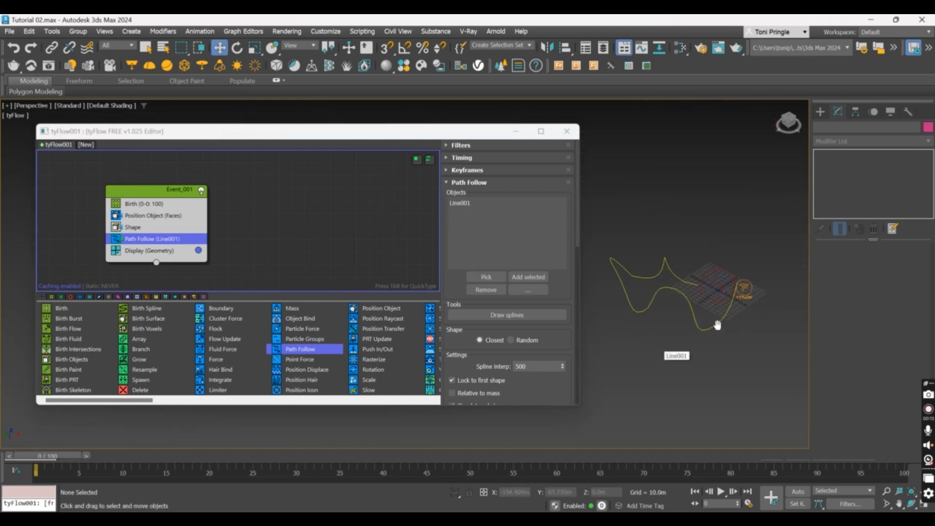
left_click_drag(88, 462, 10, 457)
key("w")
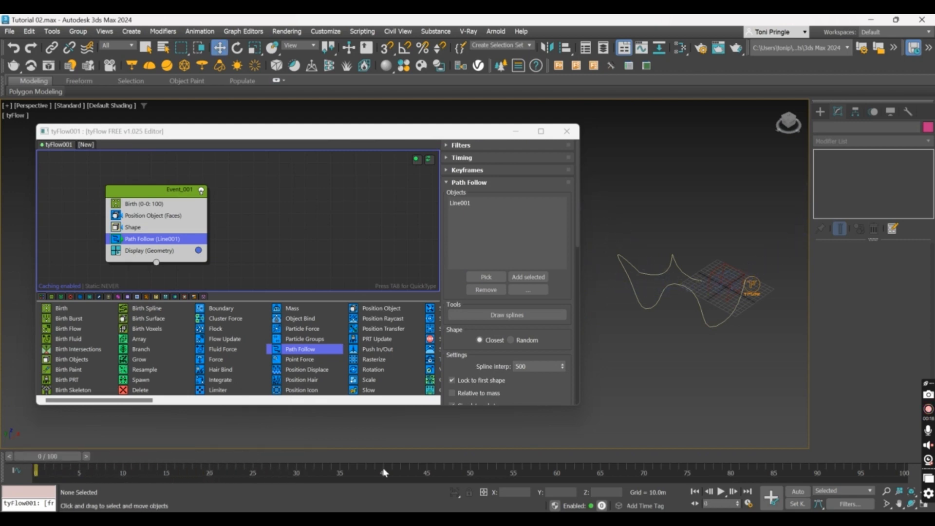
Narrow the tyFlow editor, add a Slow operator between Path Follow and Display, and preview the particle motion
left_click_drag(577, 405, 442, 433)
scroll(731, 297, "up", 3)
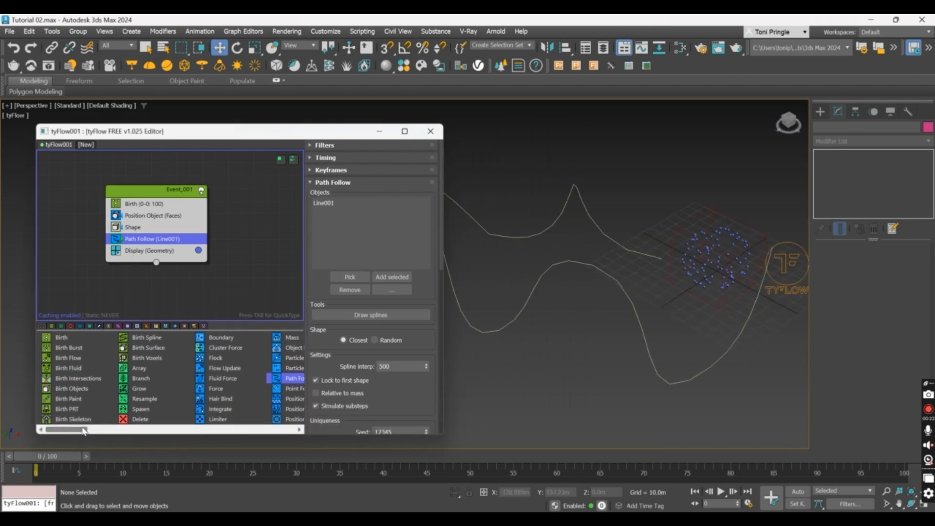
left_click_drag(83, 429, 130, 430)
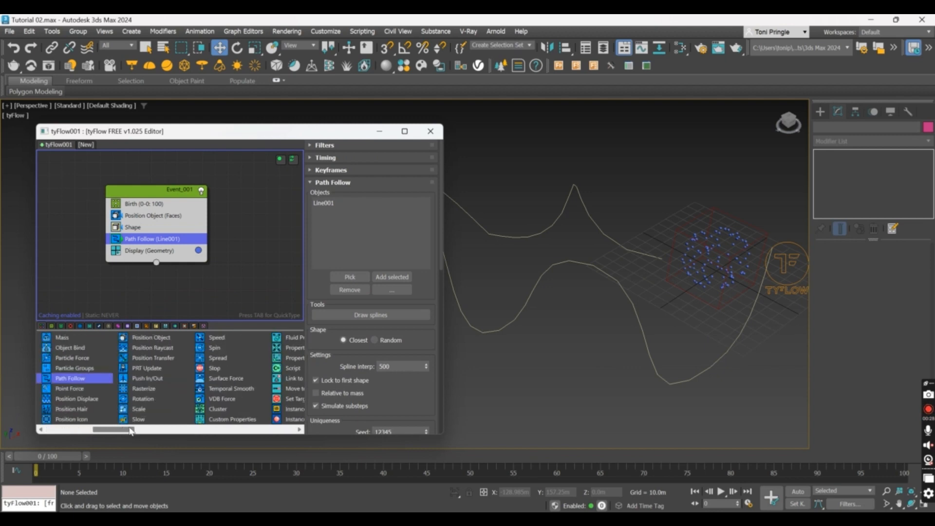
left_click_drag(134, 420, 155, 250)
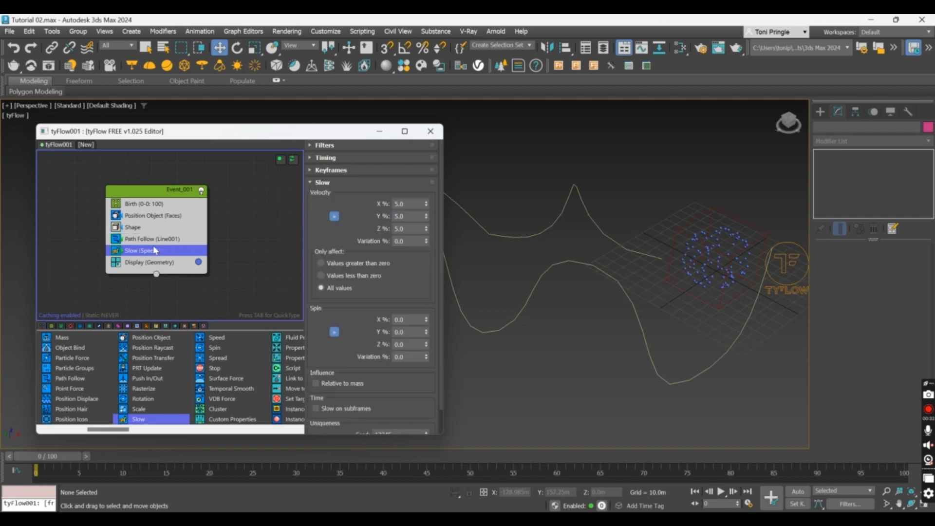
left_click_drag(80, 451, 27, 468)
key("w")
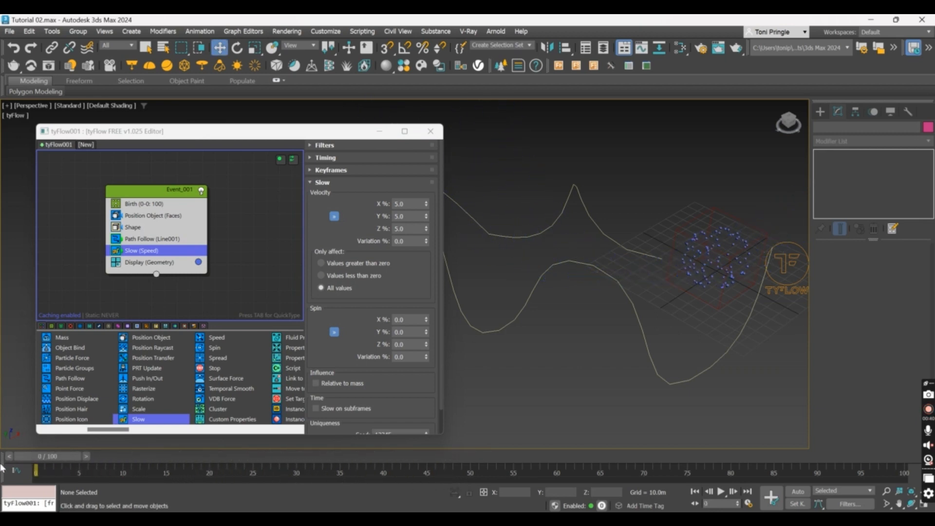
Set the Slow operator's velocity to 10% on all three axes and scrub the timeline to preview it
left_click_drag(407, 205, 370, 204)
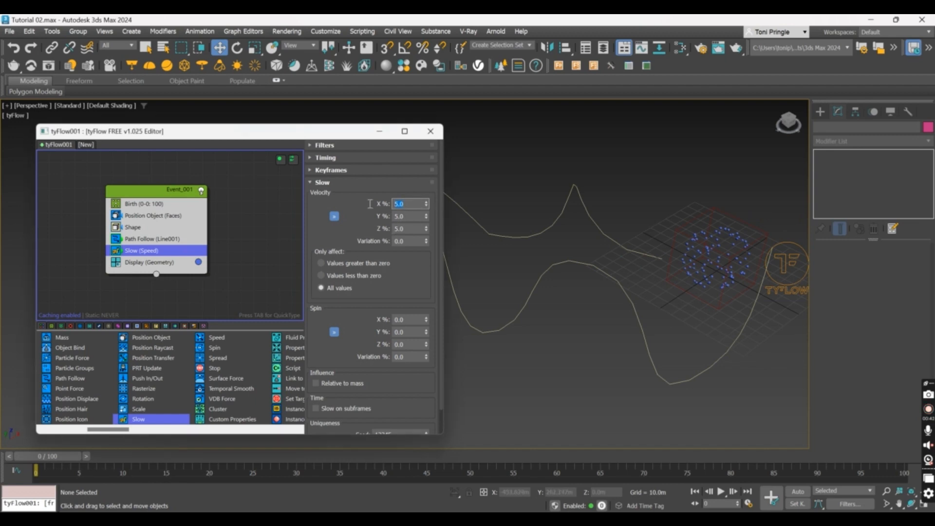
type("10")
left_click(411, 217)
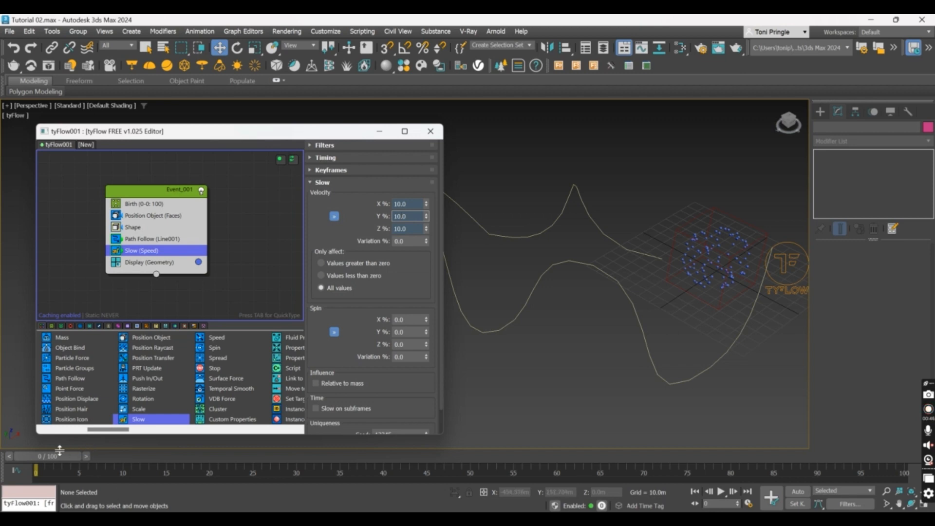
left_click_drag(59, 454, 9, 443)
key("w")
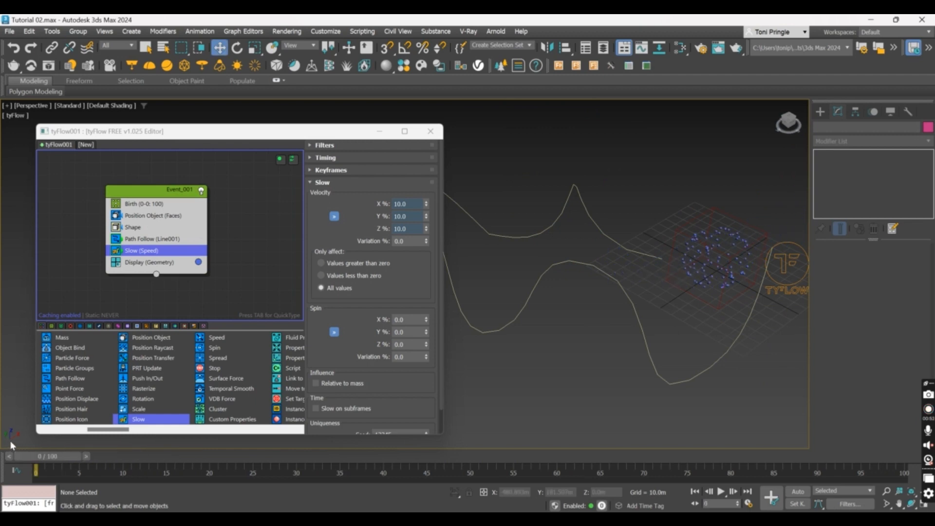
Set the Path Follow operator's Attraction velocity to 1.0 m and scrub the timeline to check the motion
left_click(171, 239)
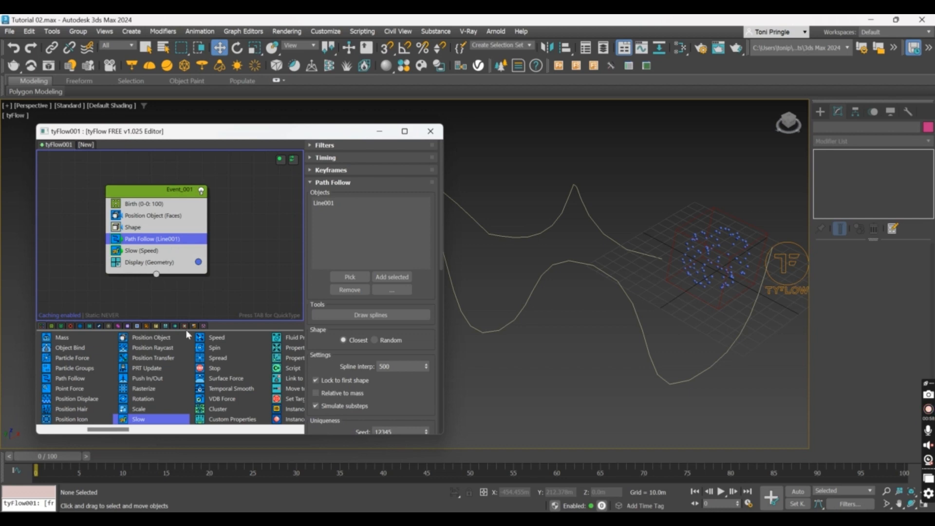
left_click_drag(439, 239, 440, 348)
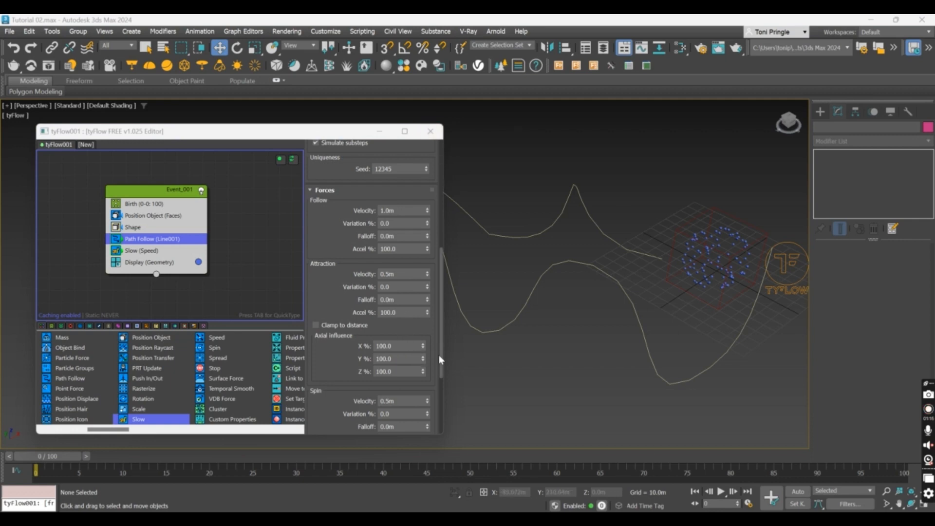
left_click_drag(439, 355, 438, 377)
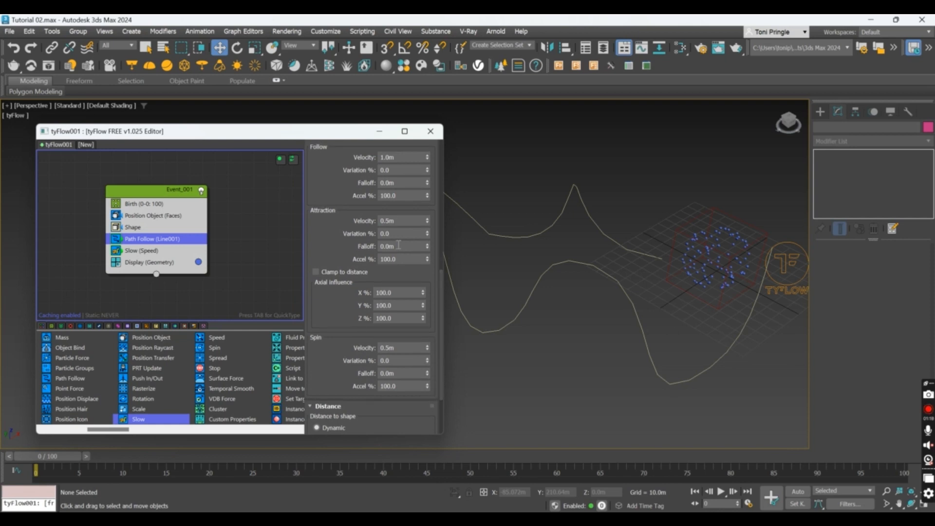
left_click(398, 221)
type("1")
key("Return")
left_click_drag(77, 455, 281, 400)
left_click_drag(281, 400, 62, 413)
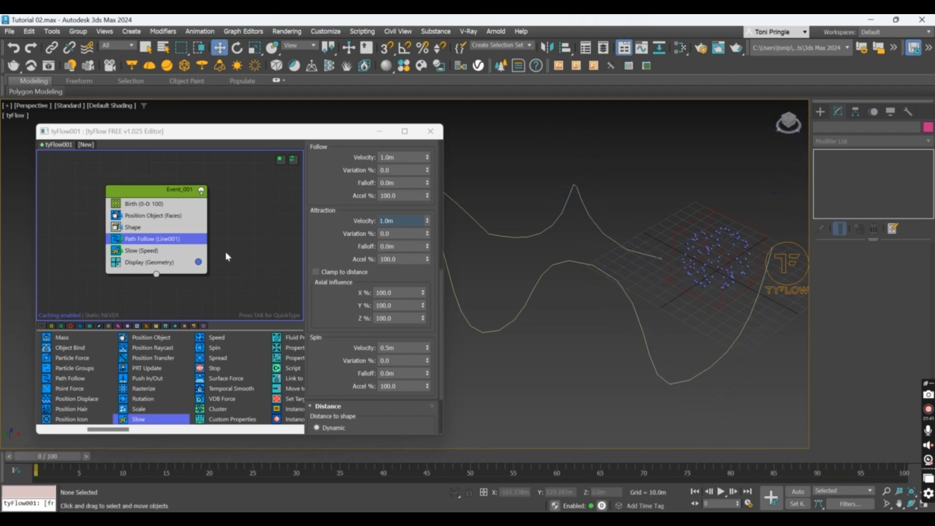
Set the Birth operator's total to 250 particles
left_click(164, 204)
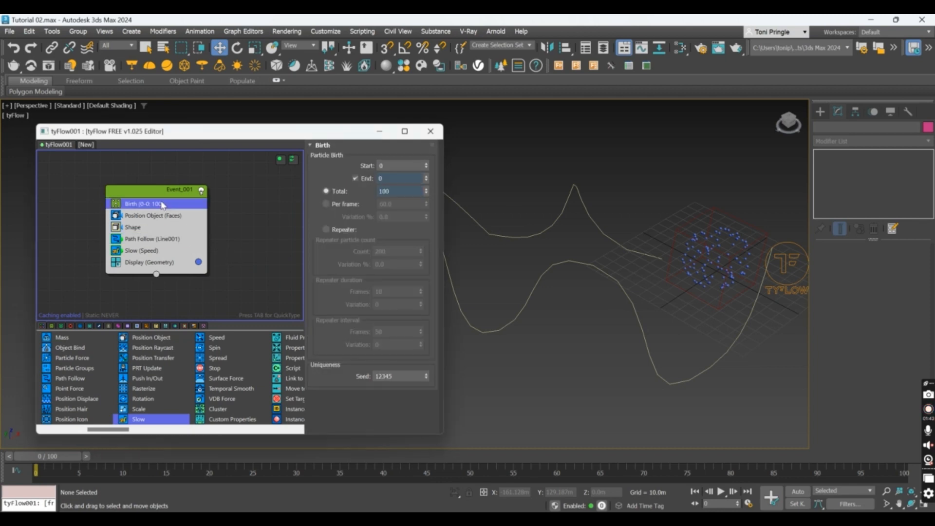
double_click(403, 191)
type("250")
key("Return")
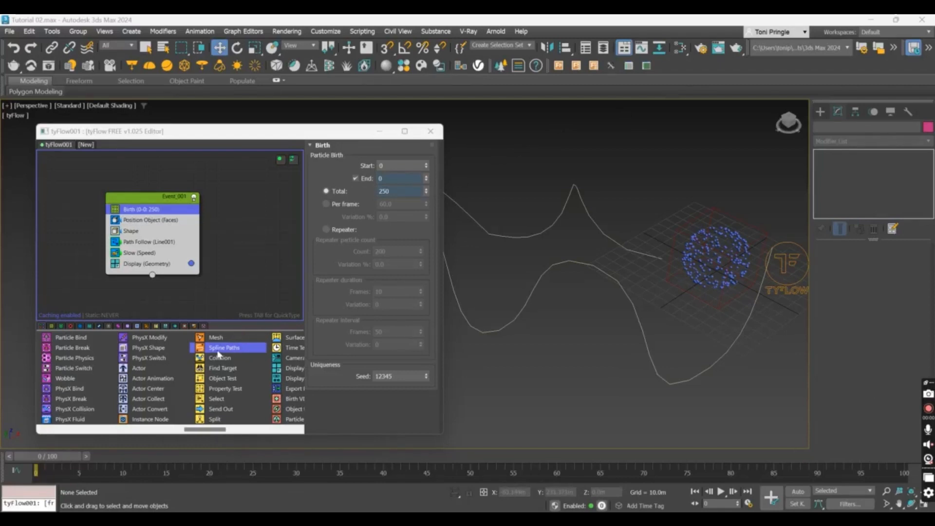
Add a Spline Paths operator between Slow and Display, create a new tySplines object for it, and preview the trajectories
left_click_drag(217, 348, 251, 310)
left_click_drag(191, 261, 124, 261)
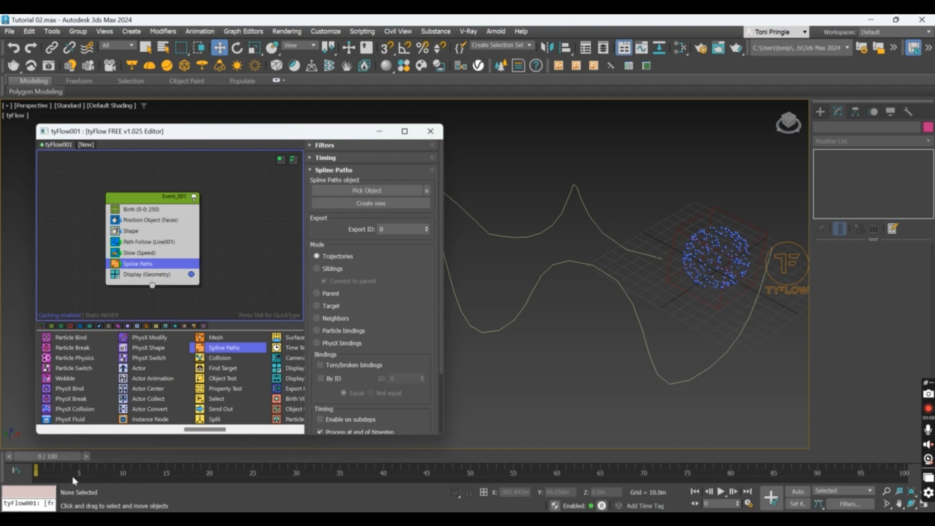
left_click_drag(46, 456, 29, 428)
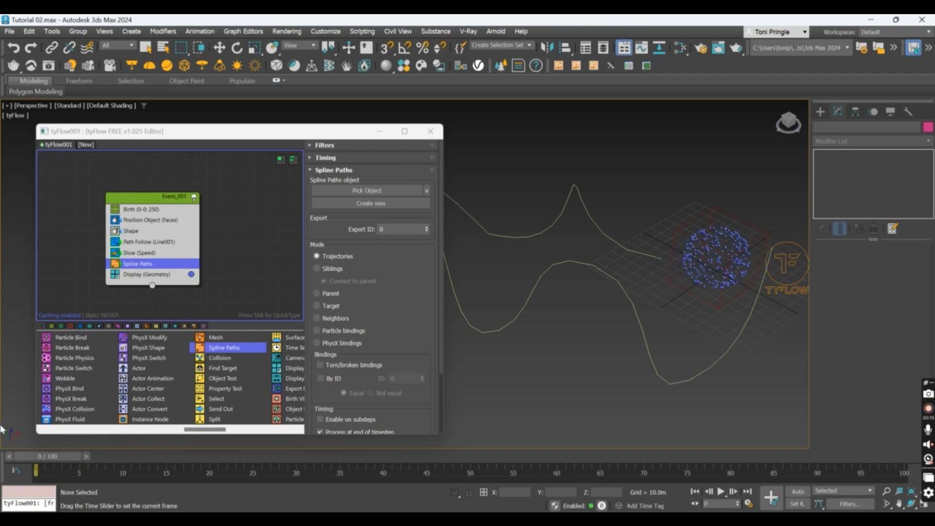
key("w")
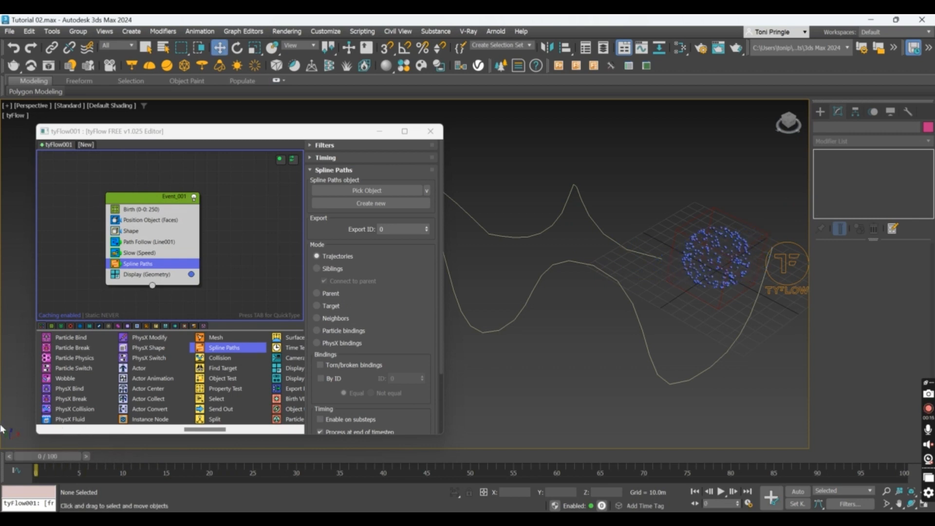
left_click(397, 207)
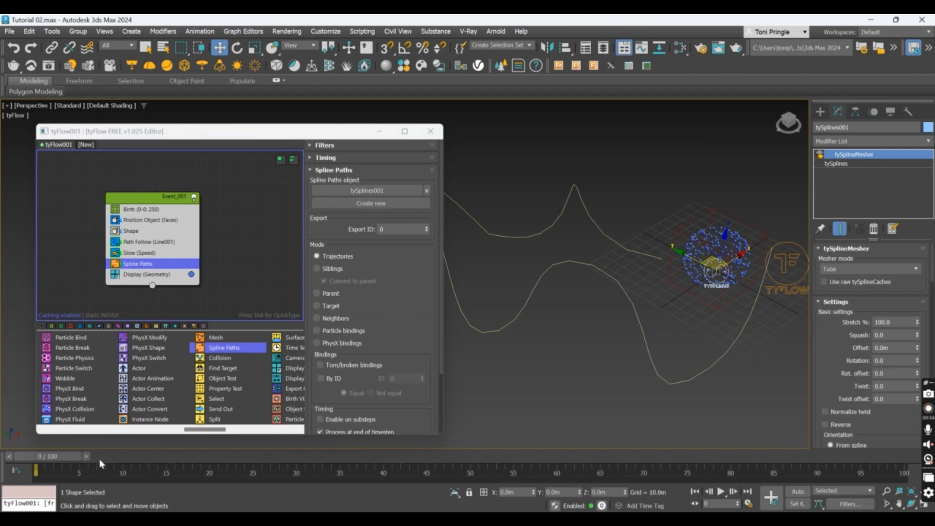
left_click_drag(51, 456, 1, 435)
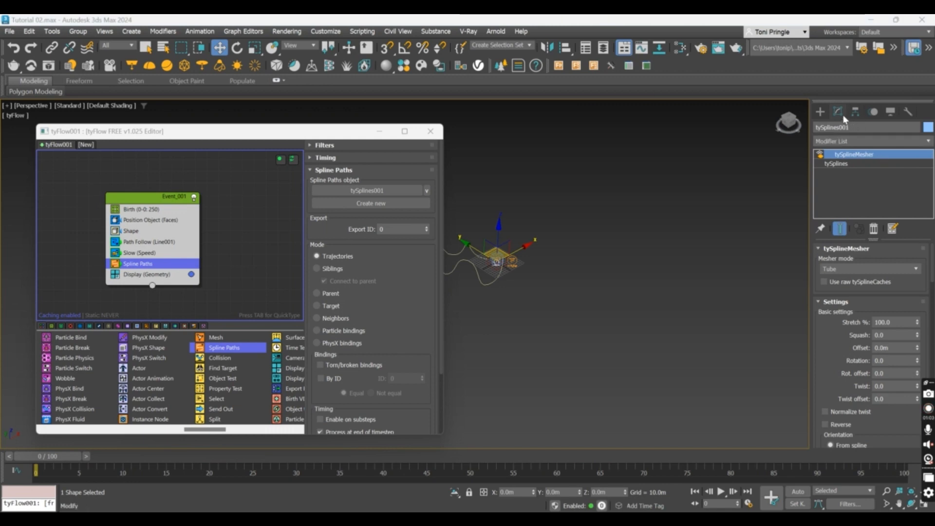
Select the curved spline Line001 and move it down vertically to about Z -33.4 m
left_click(484, 301)
left_click(480, 279)
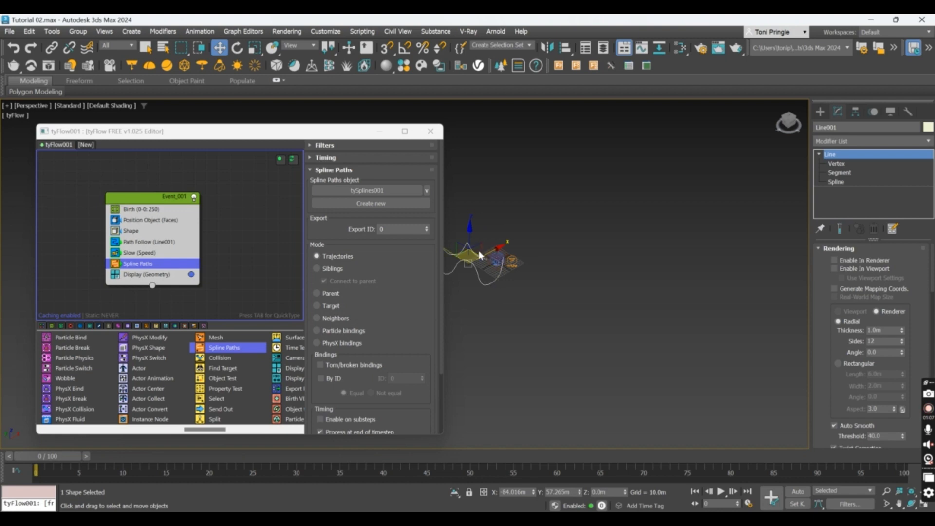
left_click_drag(469, 225, 470, 234)
scroll(492, 282, "up", 2)
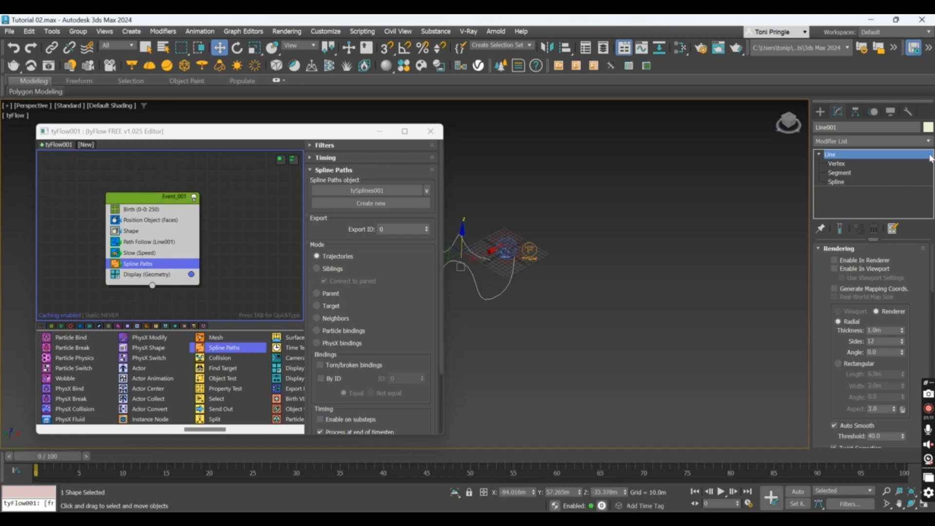
Move the spline's end vertex beside the tyFlow icon down vertically in Vertex sub-object mode
left_click(836, 164)
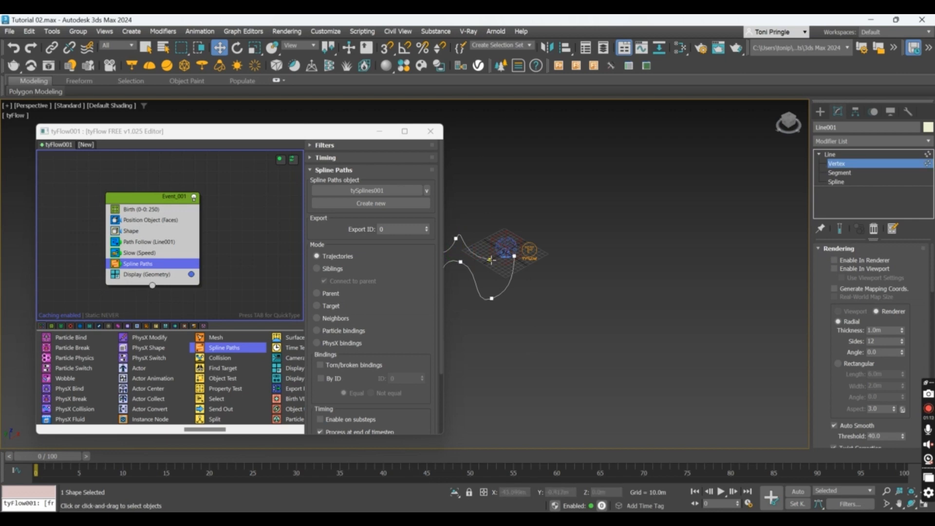
left_click(514, 256)
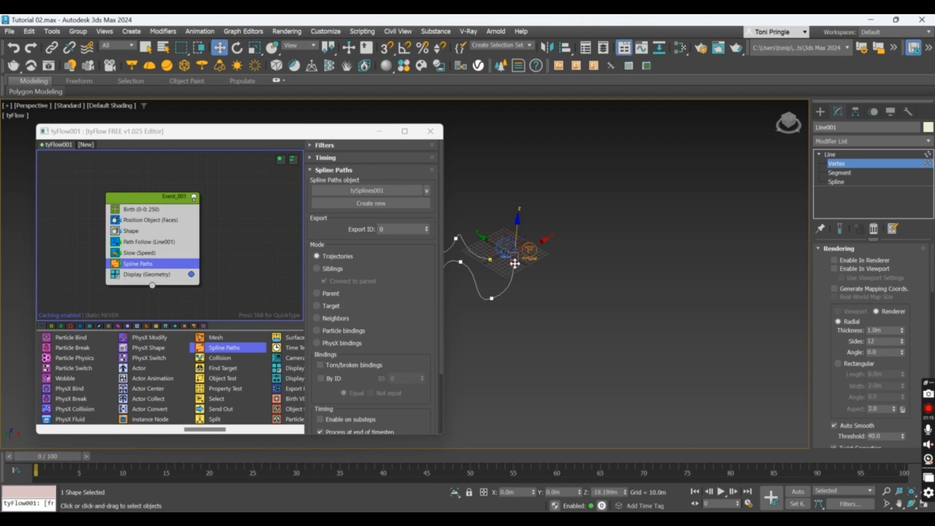
left_click_drag(519, 244, 516, 235)
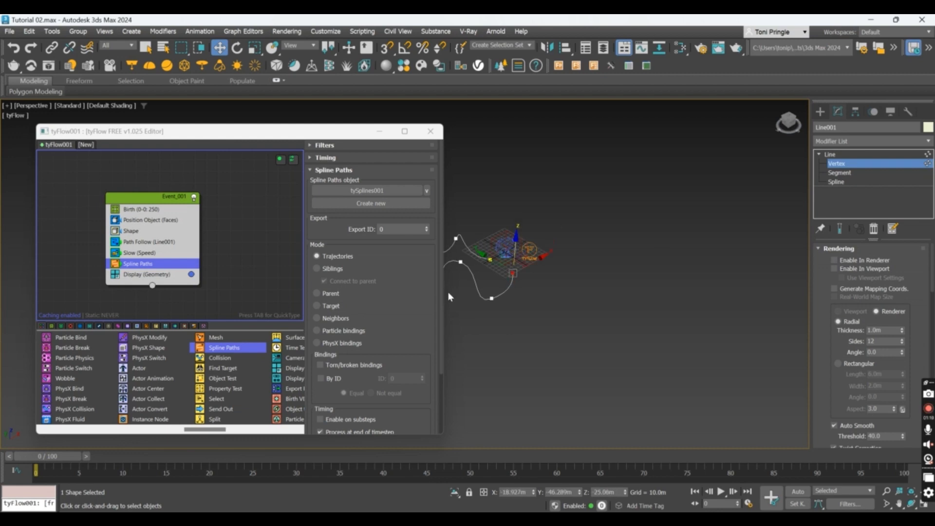
left_click(252, 269)
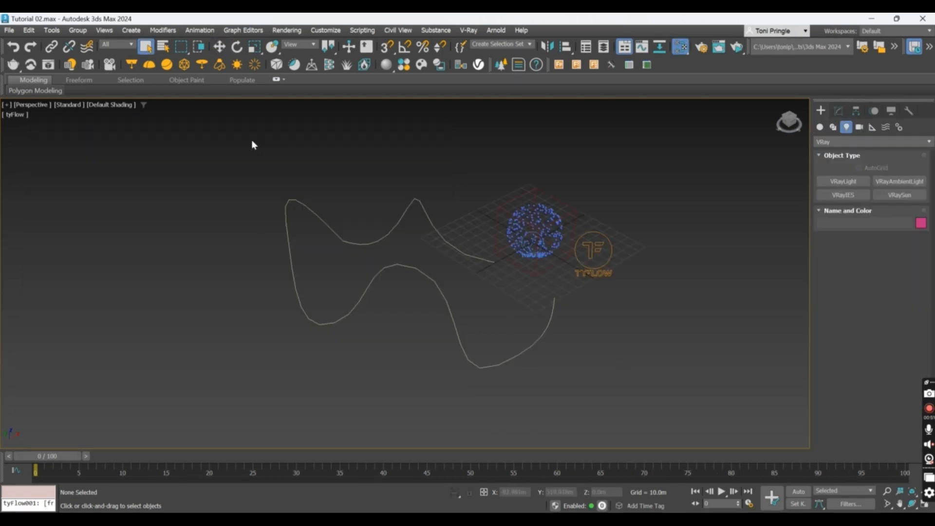
Open the Slate Material Editor, search its browser for "HDR" and add an HDRI Environment map
key("m")
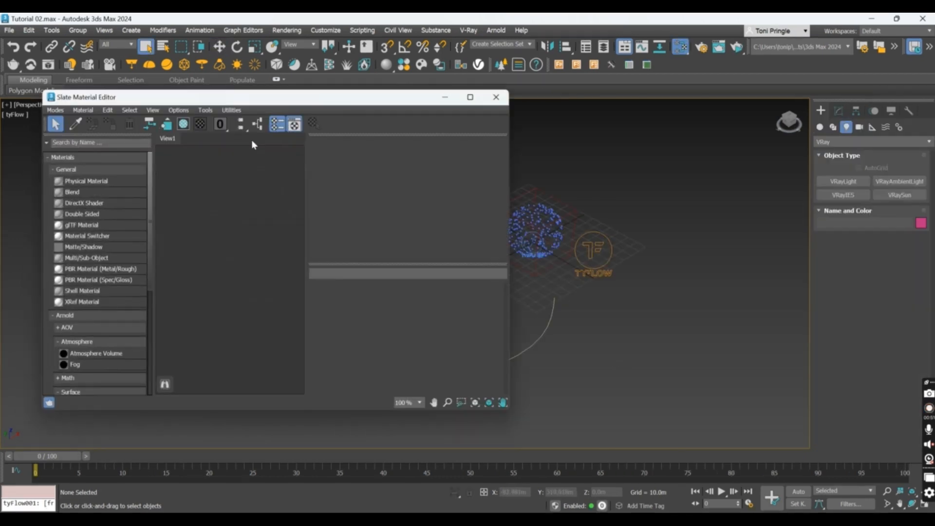
left_click(102, 142)
type("HDR")
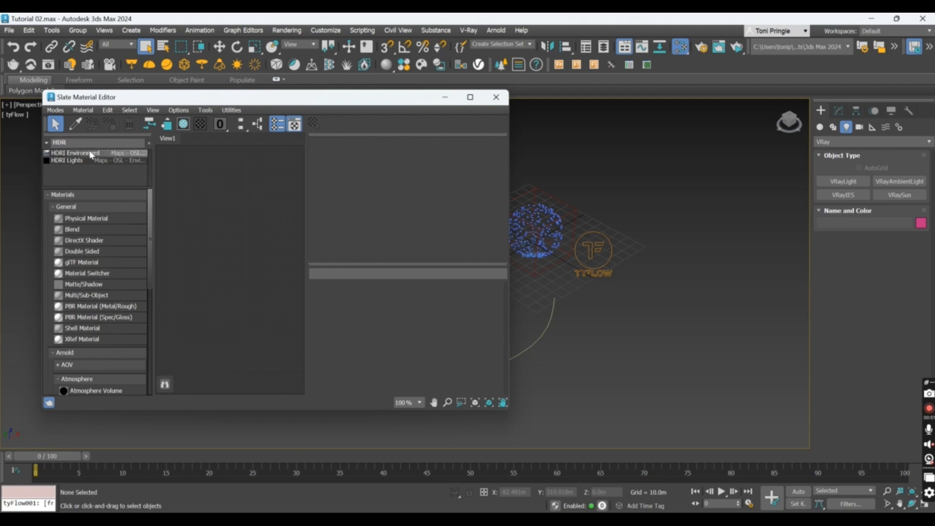
left_click_drag(91, 155, 208, 199)
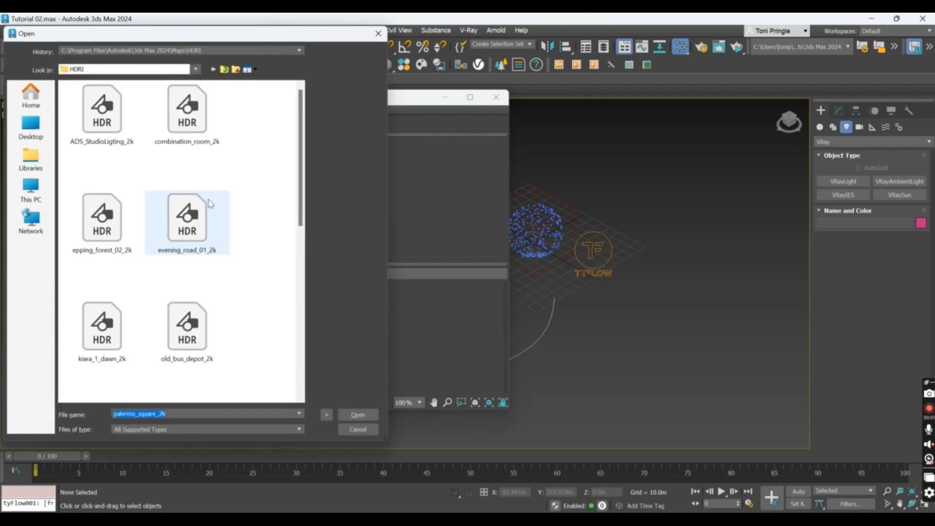
Load shanghai_bund_2k from the HDRI folder as the HDRI Environment map's file
left_click(209, 204)
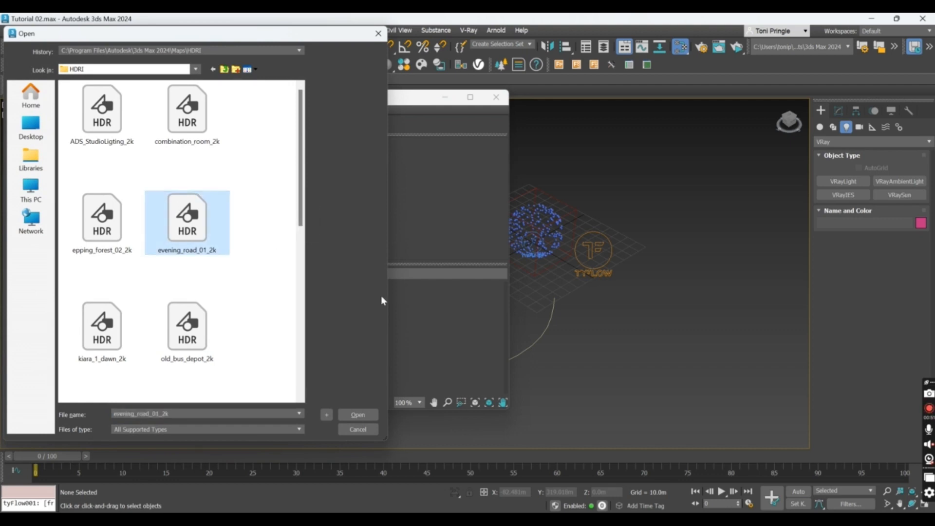
left_click_drag(388, 289, 461, 284)
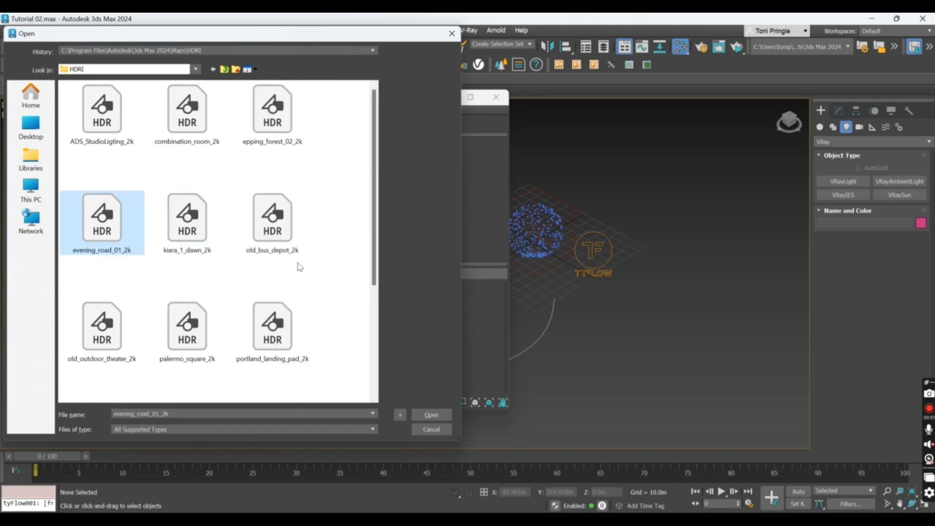
scroll(300, 267, "down", 2)
scroll(300, 266, "down", 1)
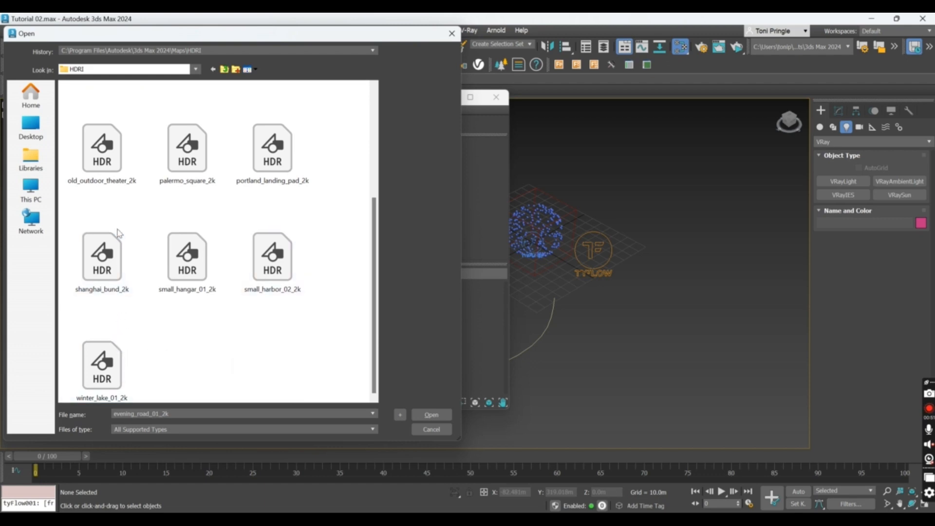
left_click(108, 256)
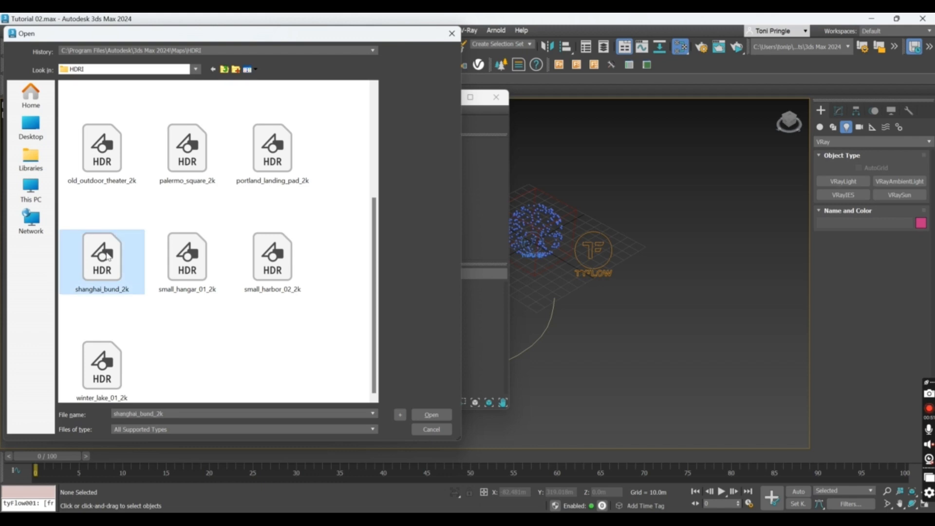
scroll(108, 257, "up", 3)
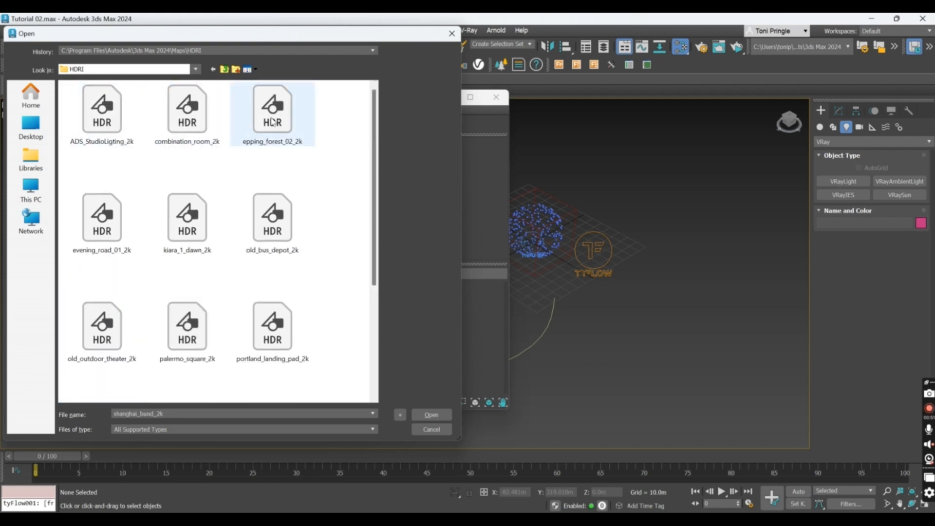
scroll(273, 249, "down", 1)
scroll(273, 249, "down", 2)
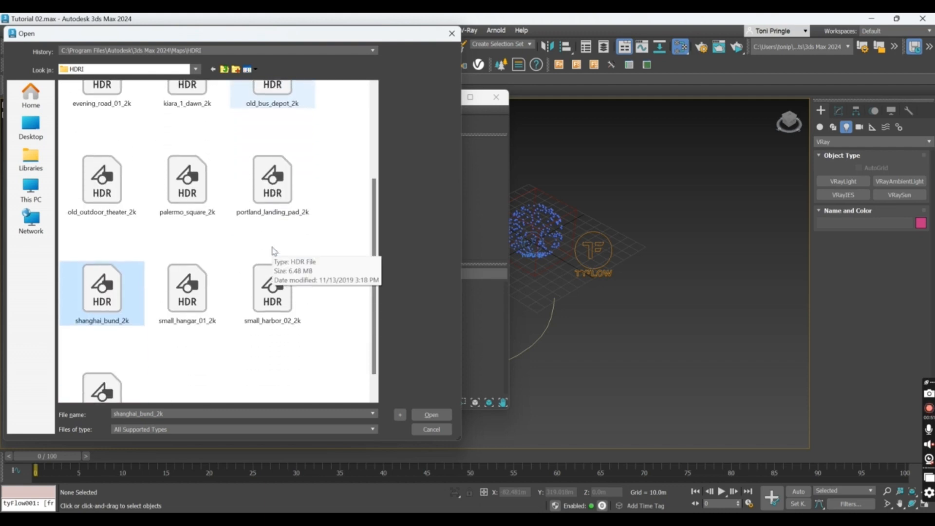
left_click(422, 415)
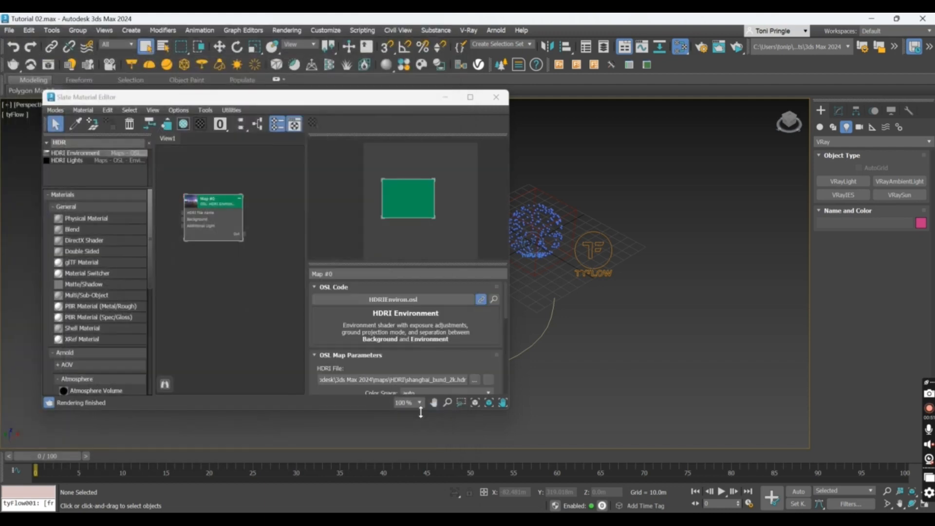
Open the Environment and Effects settings and assign the HDRI Environment map to the Environment Map slot as an instance
key("8")
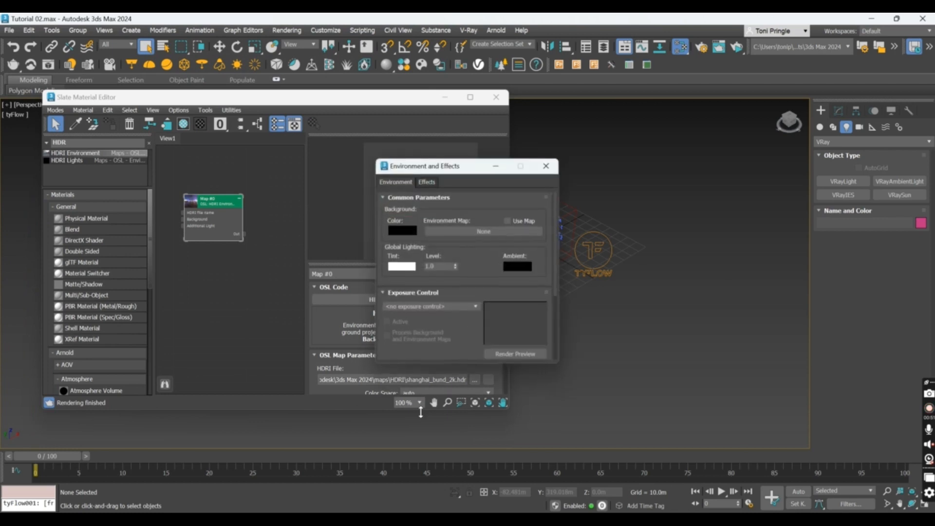
left_click_drag(477, 170, 654, 142)
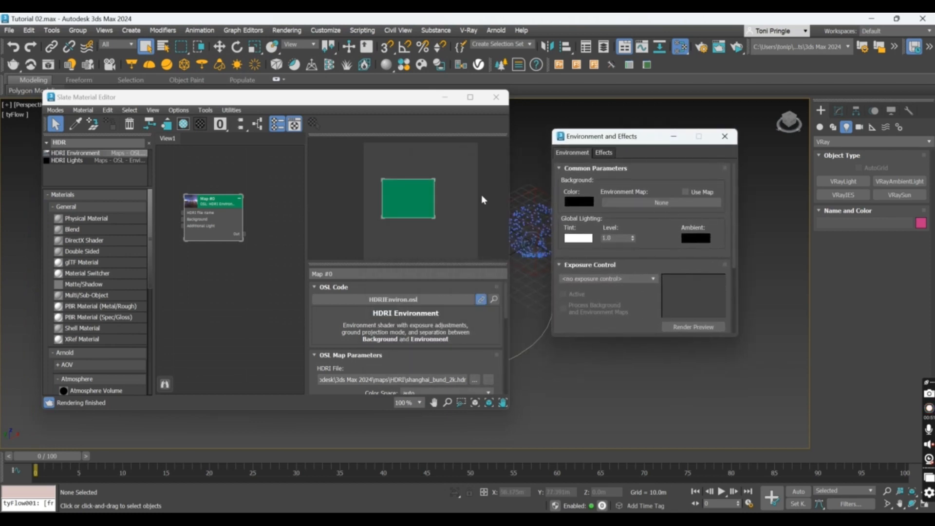
left_click_drag(244, 233, 663, 204)
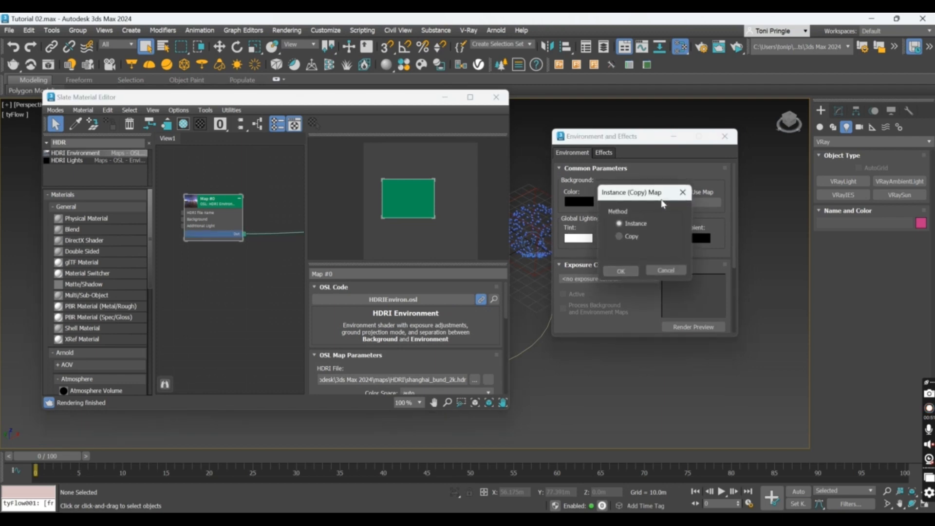
left_click(621, 272)
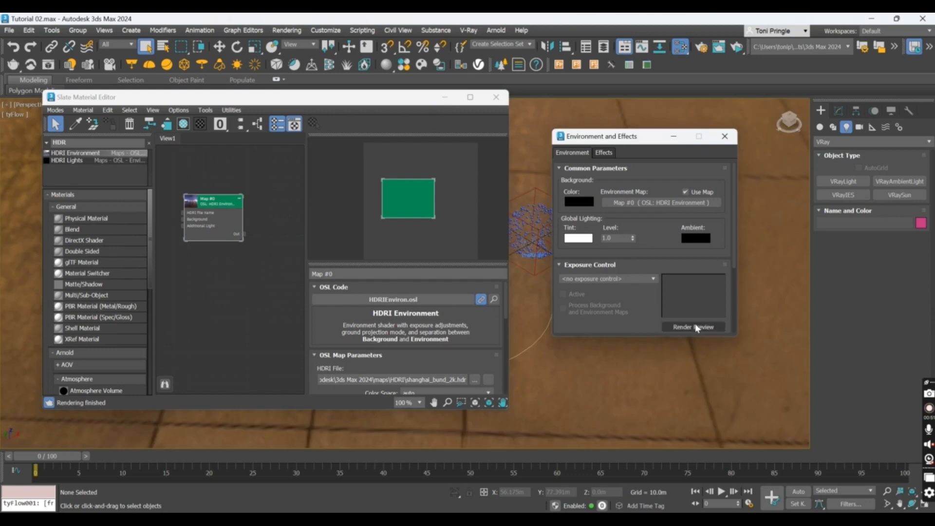
Set the HDRI map's alignment Height to -0.675, and close the Slate Material Editor and the Environment and Effects window
scroll(438, 352, "down", 3)
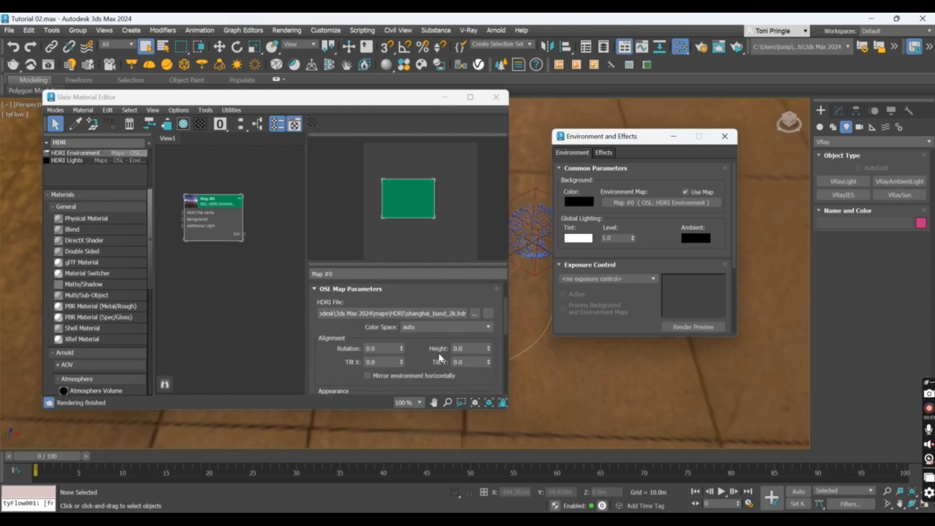
scroll(439, 358, "down", 1)
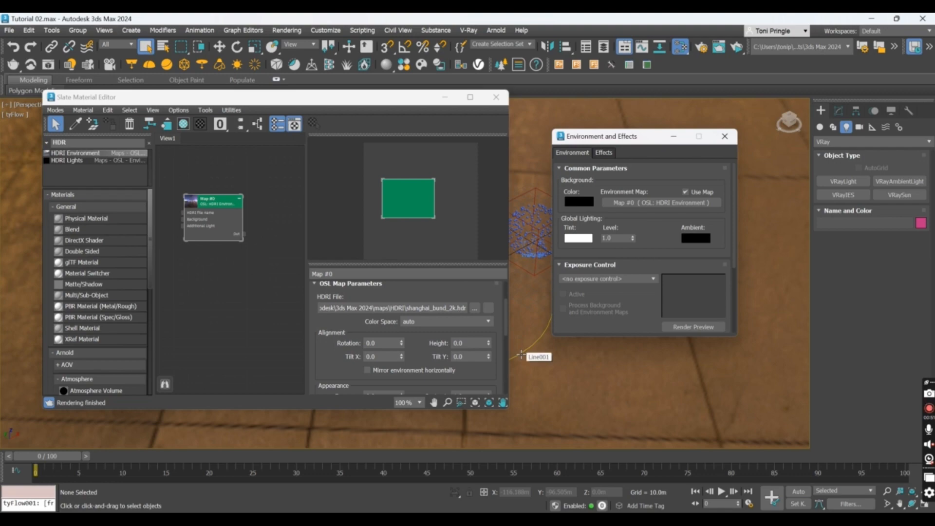
left_click_drag(488, 344, 470, 361)
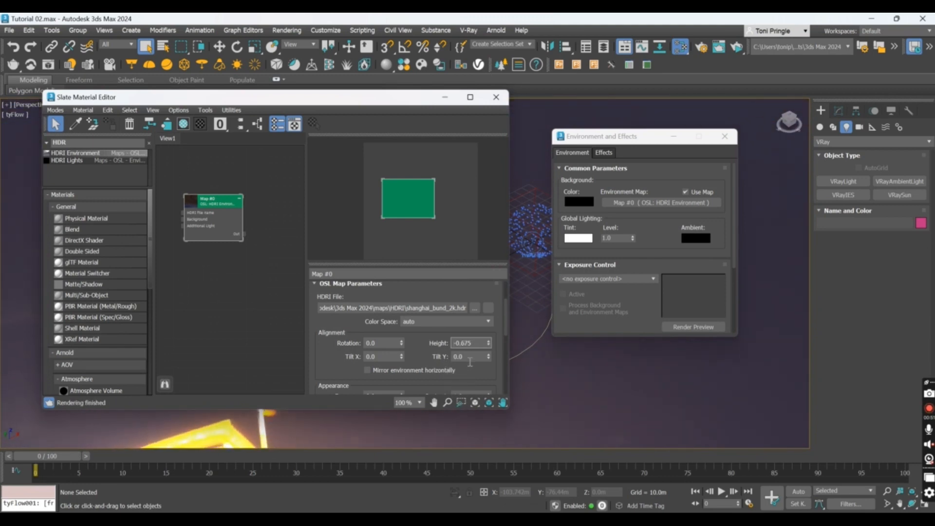
left_click(495, 98)
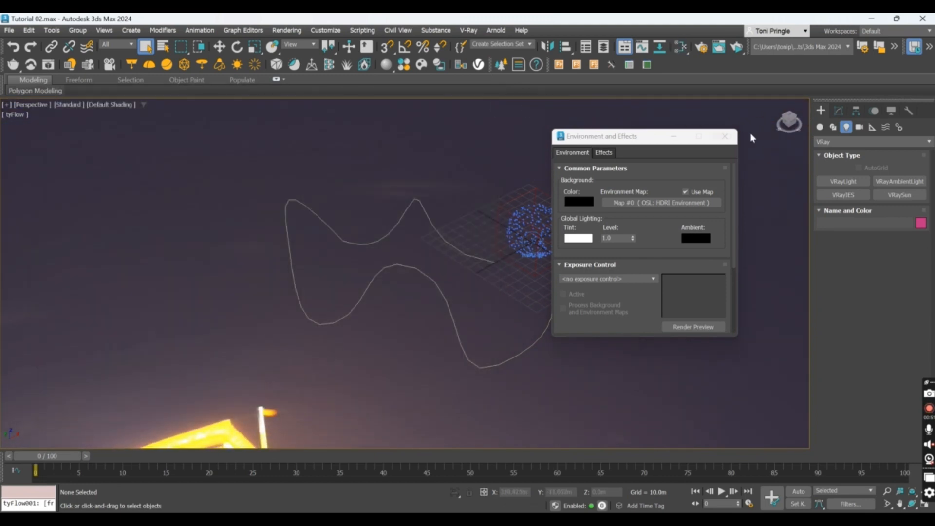
left_click(725, 138)
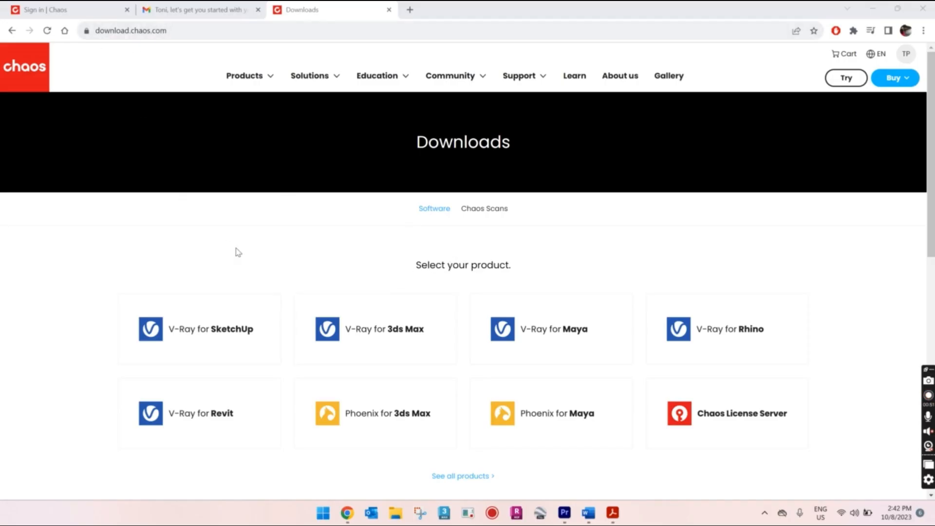
On the Chaos Downloads page in Chrome, choose V-Ray for 3ds Max 2024 and download V-Ray 6 update 1.2
left_click(387, 343)
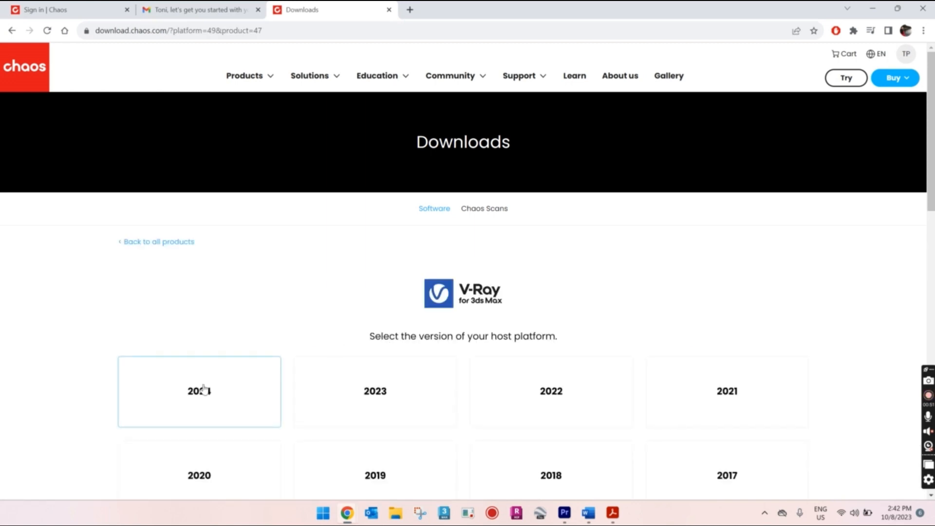
scroll(672, 388, "down", 2)
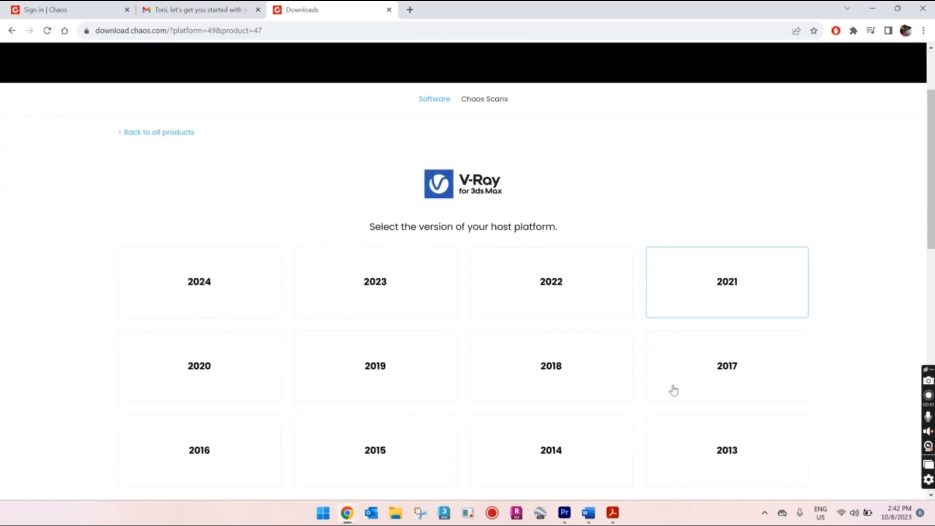
scroll(673, 390, "down", 2)
left_click(183, 174)
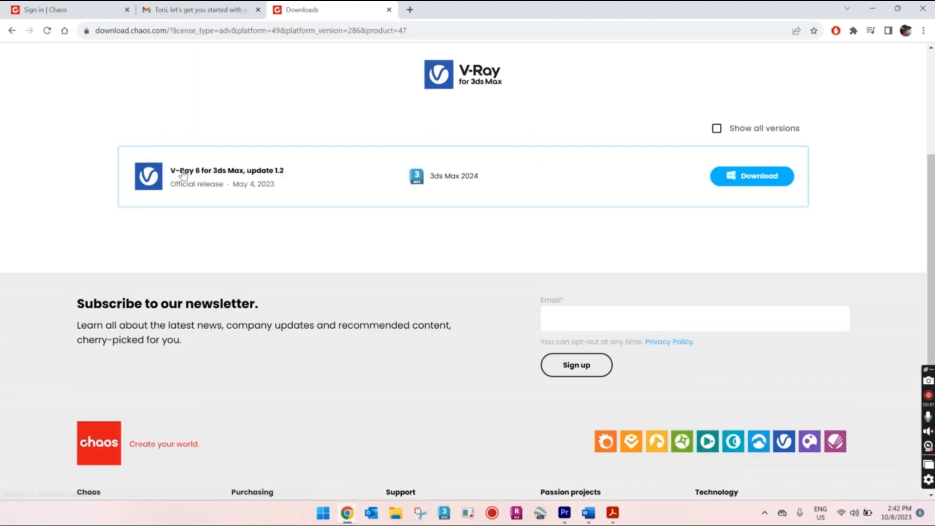
scroll(803, 194, "up", 1)
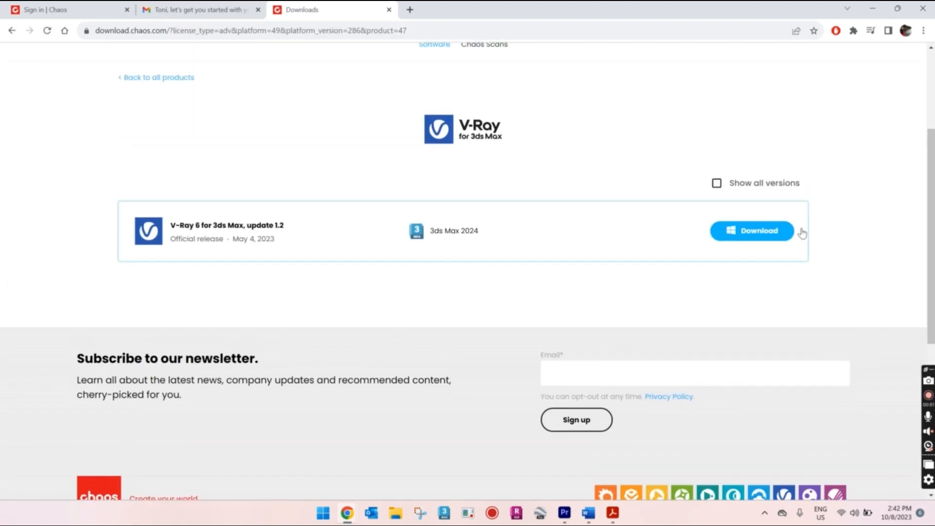
left_click(758, 238)
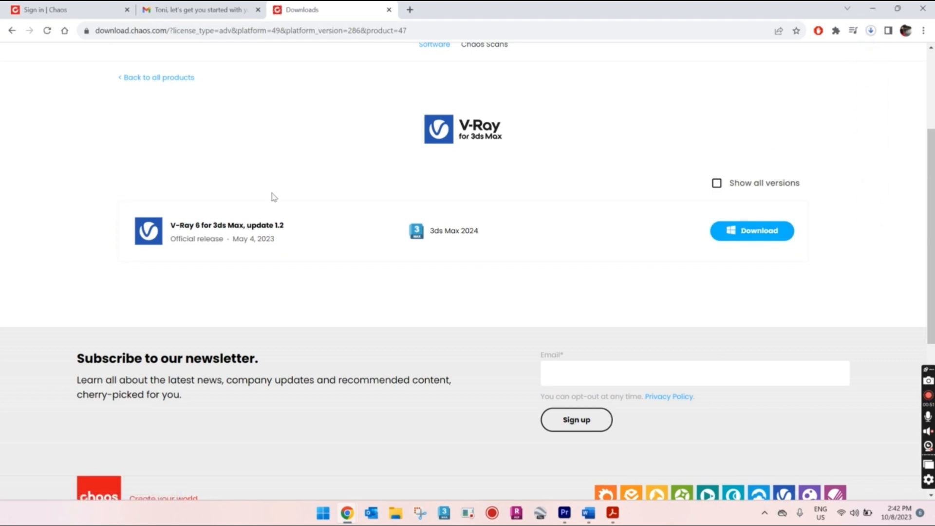
Run the downloaded V-Ray installer, accept the license agreement after scrolling through it, and complete the installation
left_click(871, 44)
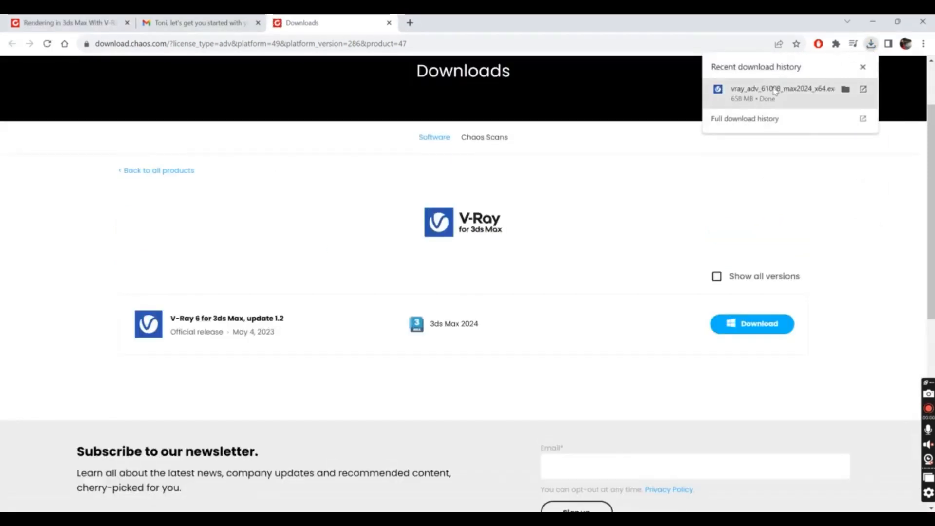
left_click(774, 91)
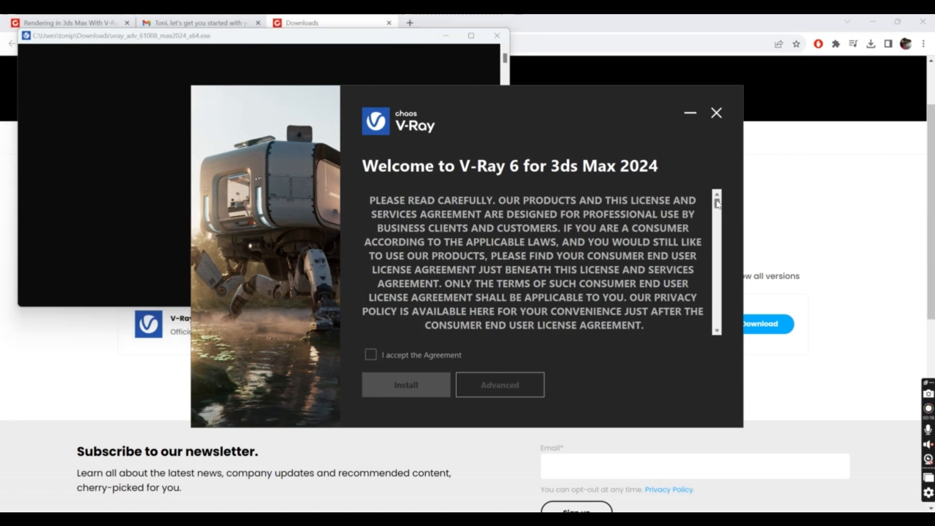
left_click_drag(716, 205, 726, 329)
left_click(372, 357)
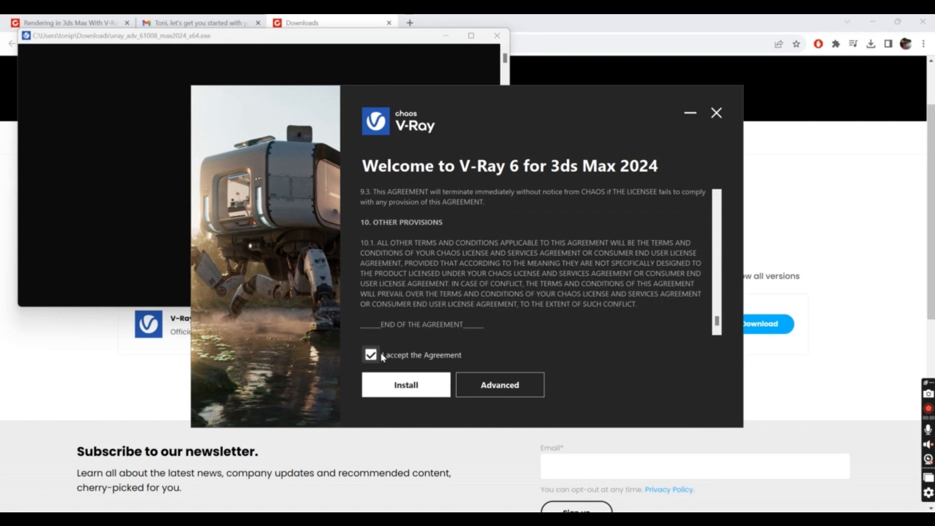
left_click(416, 390)
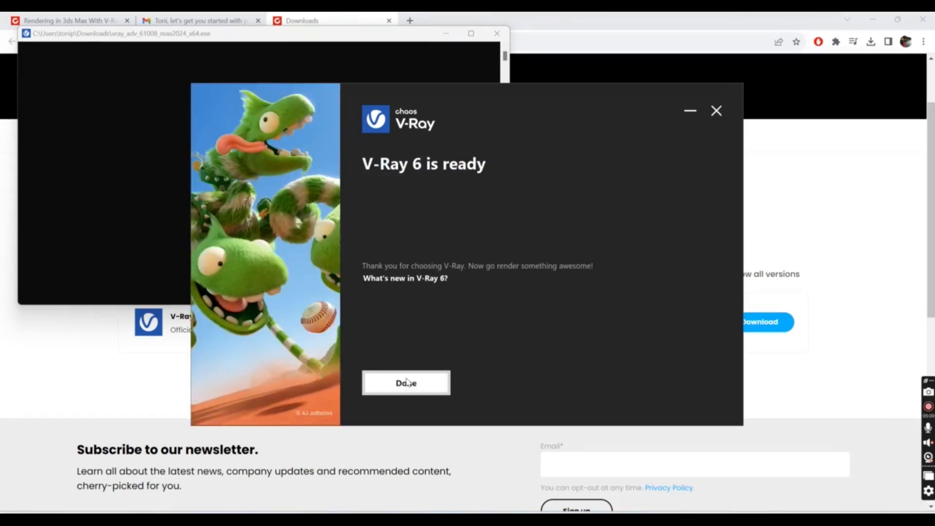
left_click(406, 383)
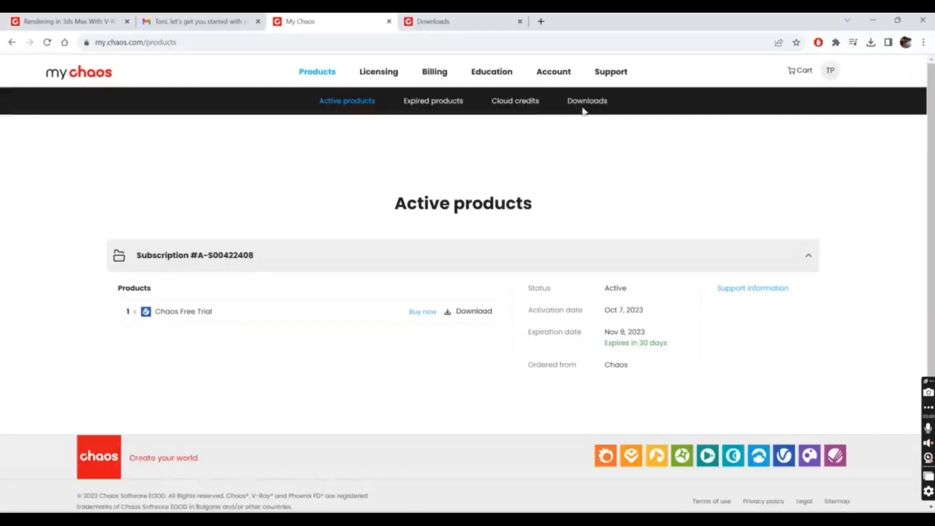
Go from the My Chaos products page to Downloads and download Chaos License Server 6.0.1 for Windows
left_click(584, 103)
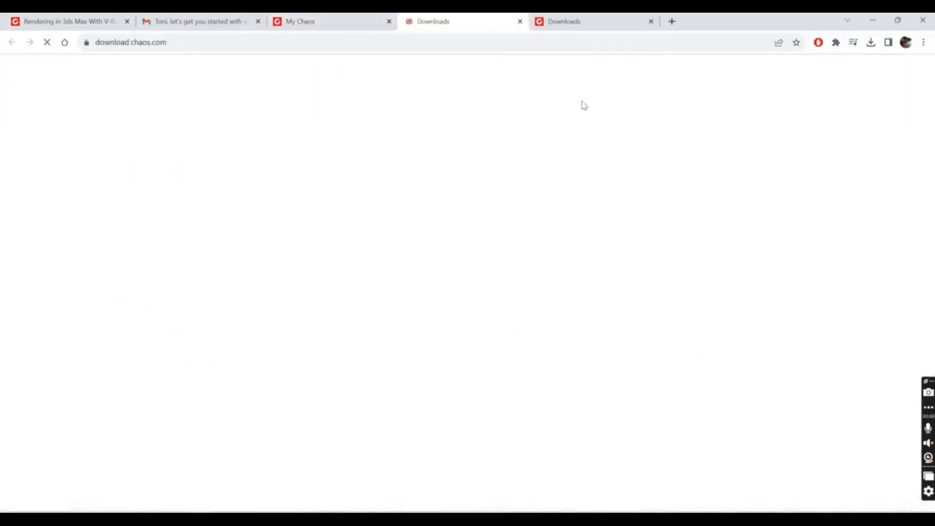
left_click(693, 425)
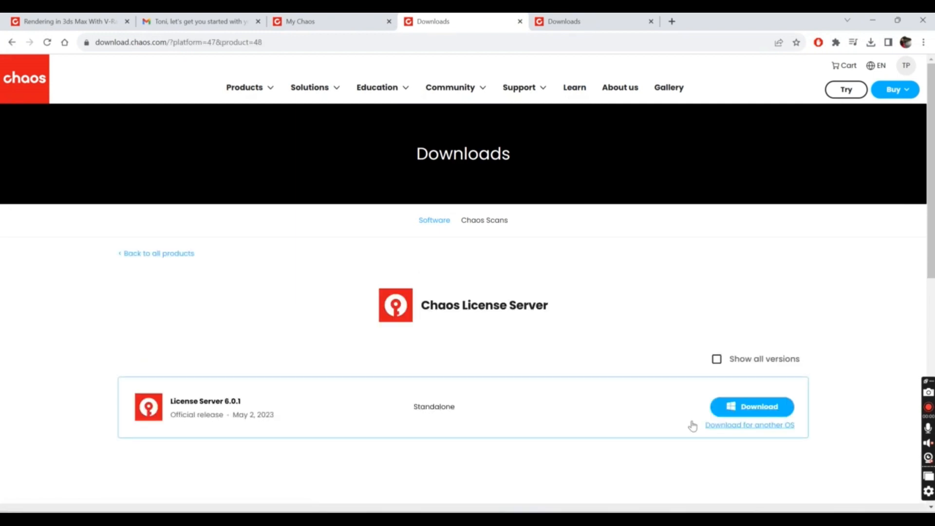
left_click(736, 414)
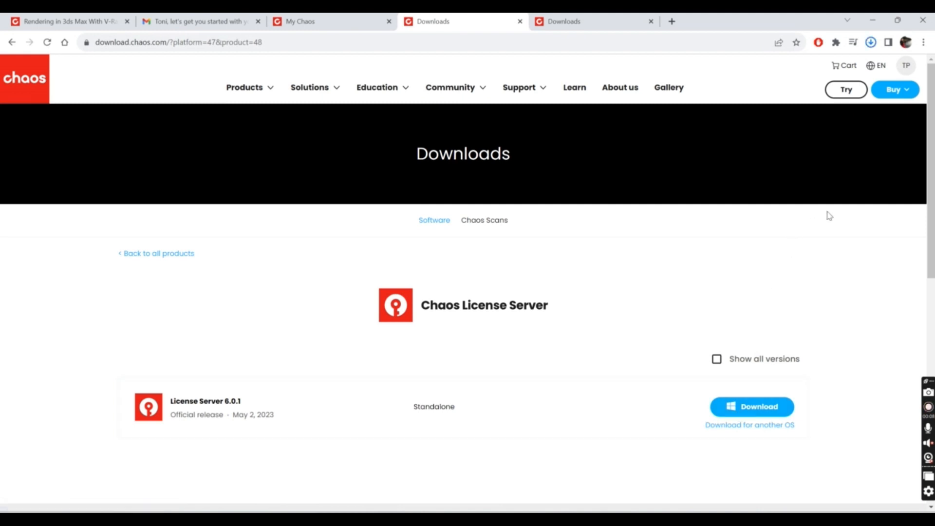
Run the downloaded Chaos License Server installer, accept its agreement, and complete the installation
left_click(871, 42)
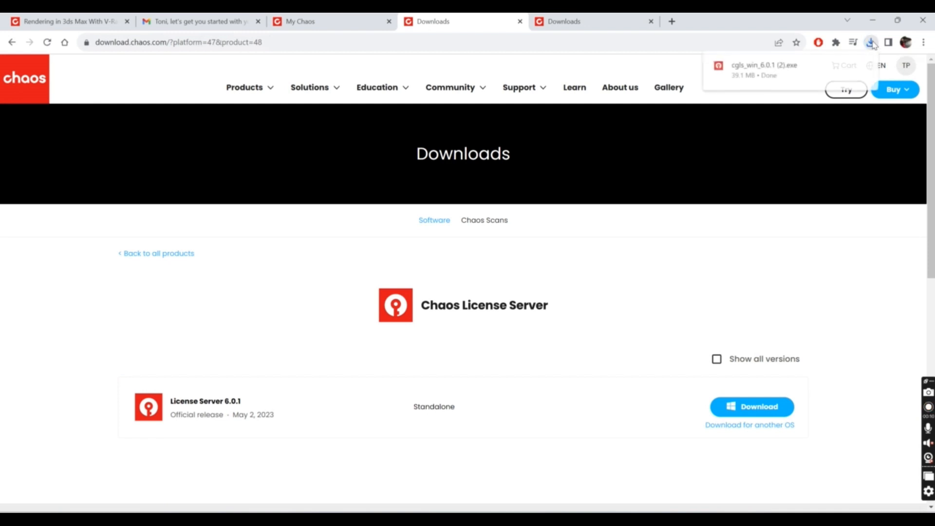
left_click(797, 68)
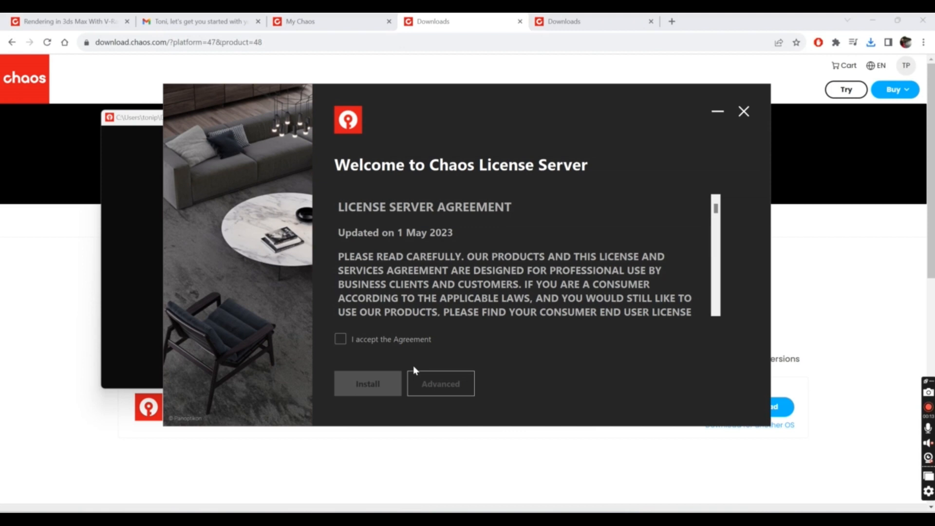
left_click(381, 339)
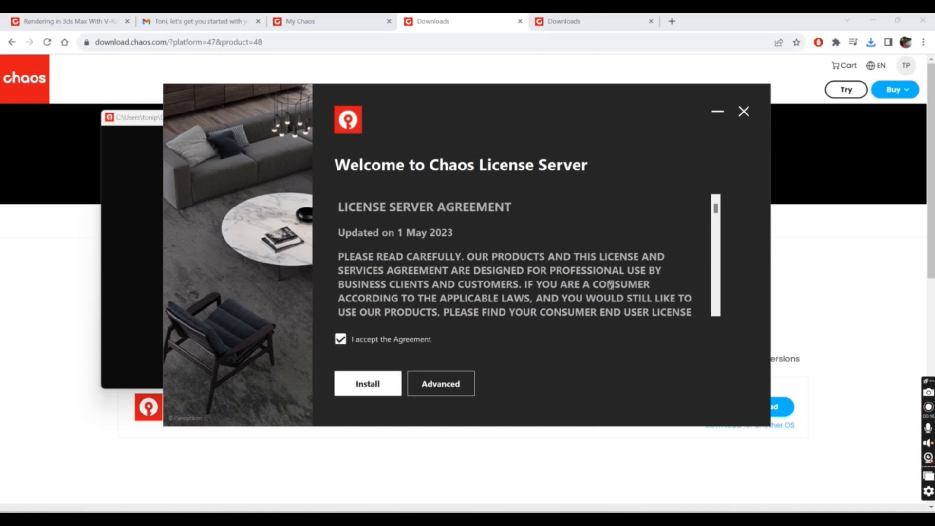
scroll(608, 286, "down", 5)
scroll(609, 285, "down", 15)
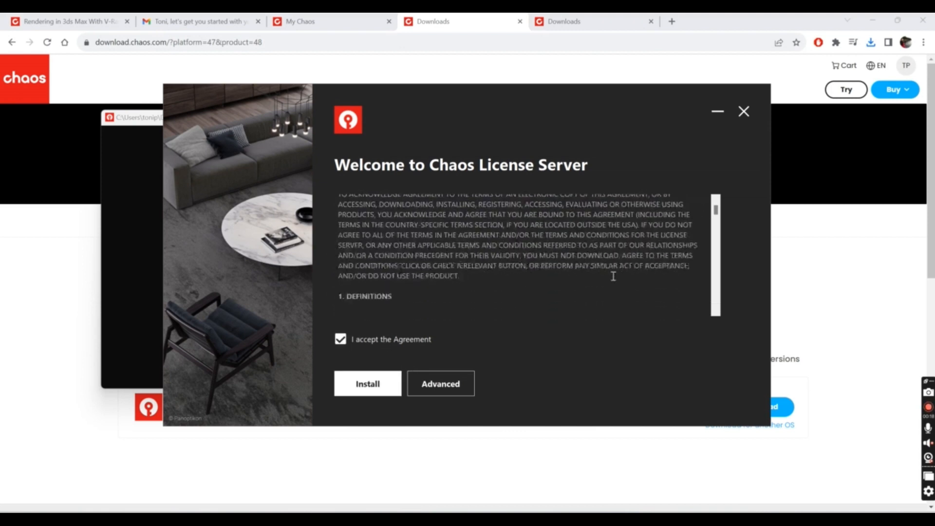
left_click(366, 386)
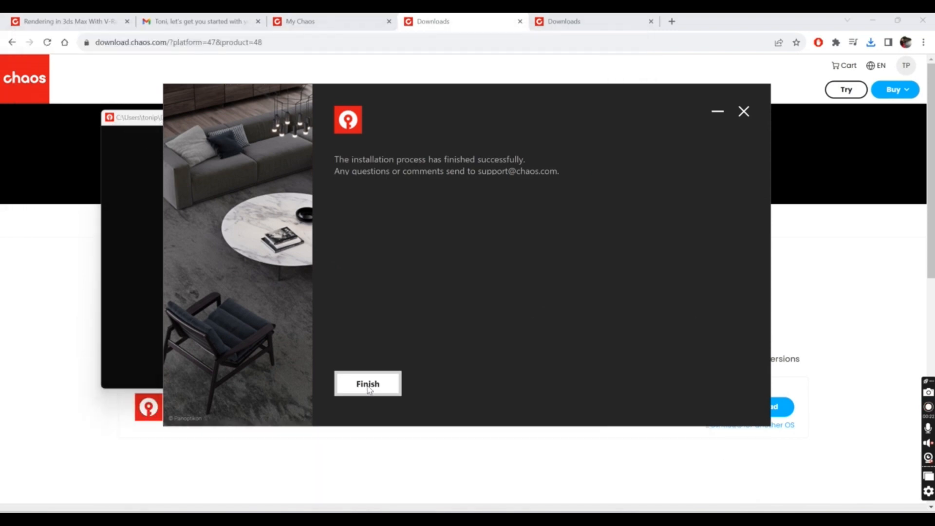
left_click(367, 385)
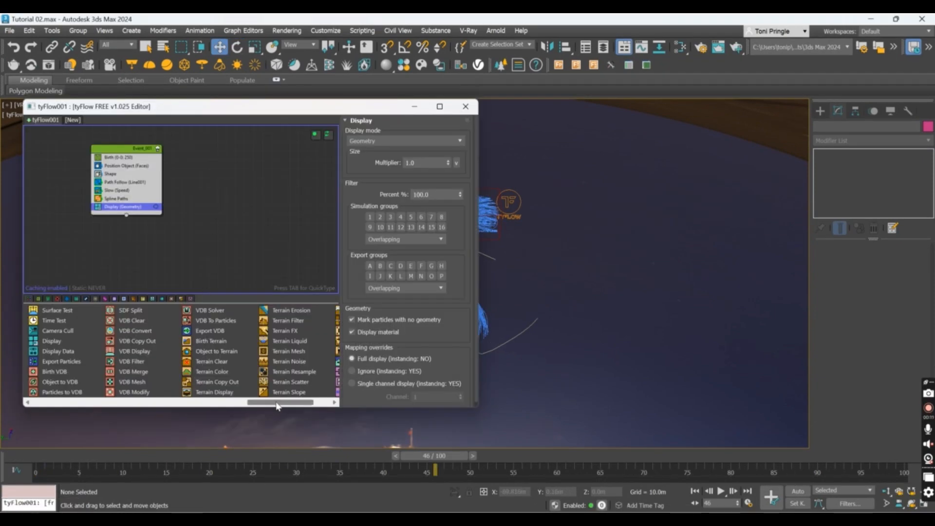
Add a Mesh operator at the end of Event_001 in the tyFlow editor
left_click_drag(278, 407, 247, 411)
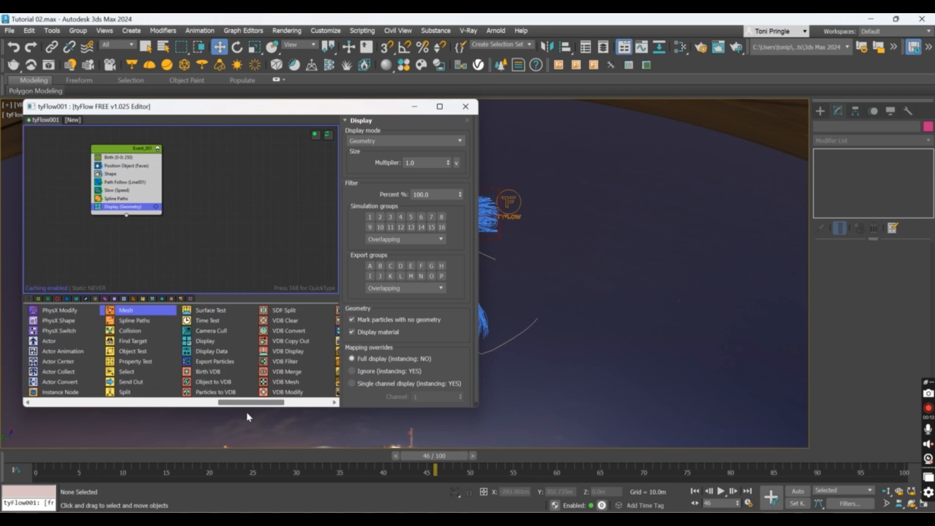
left_click_drag(138, 311, 146, 215)
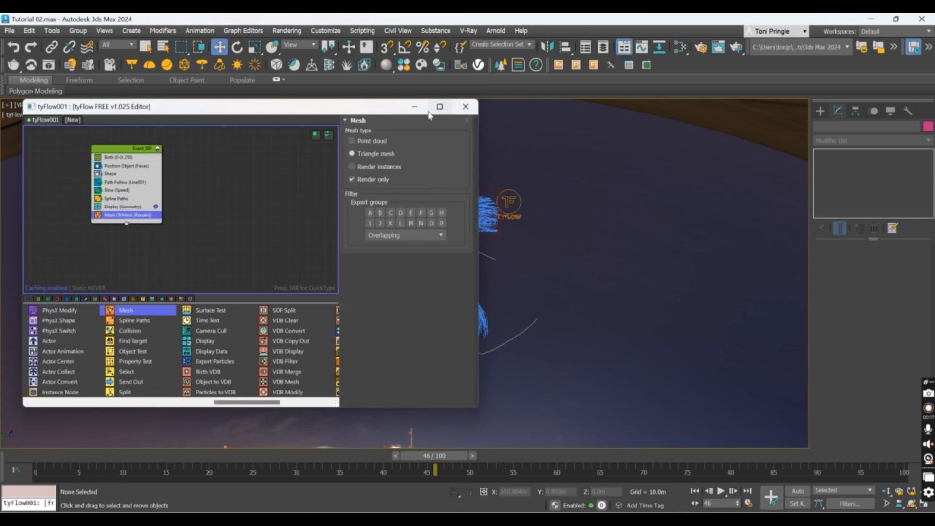
left_click_drag(362, 104, 361, 111)
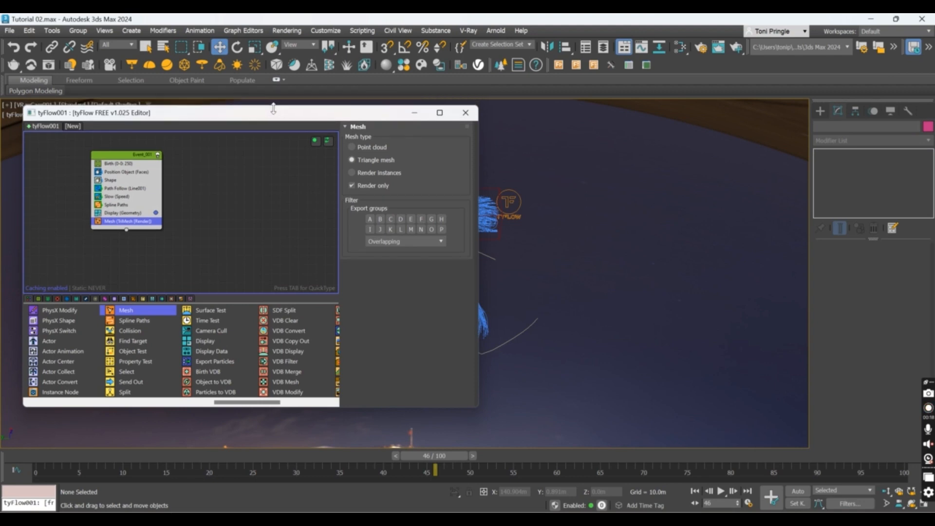
Set the scale of the Shape operator in Event_001 to 250%
left_click(115, 181)
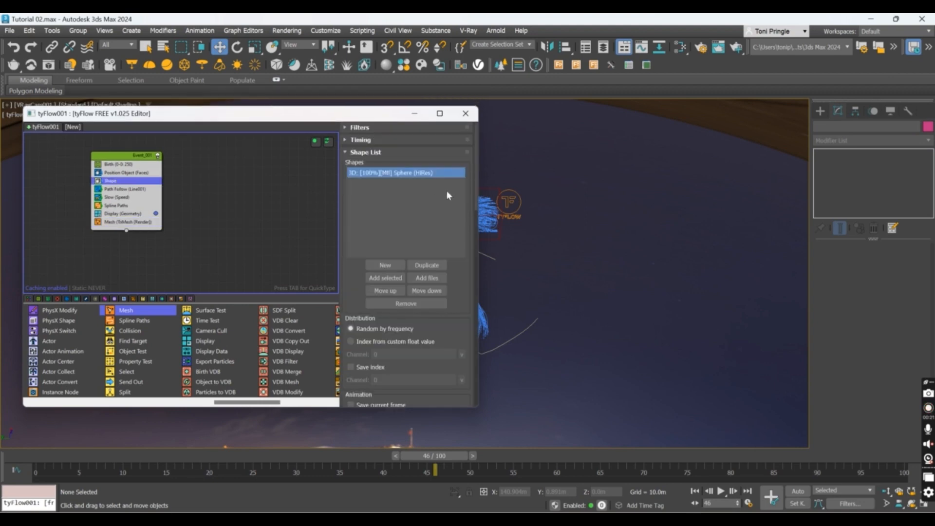
scroll(436, 177, "down", 5)
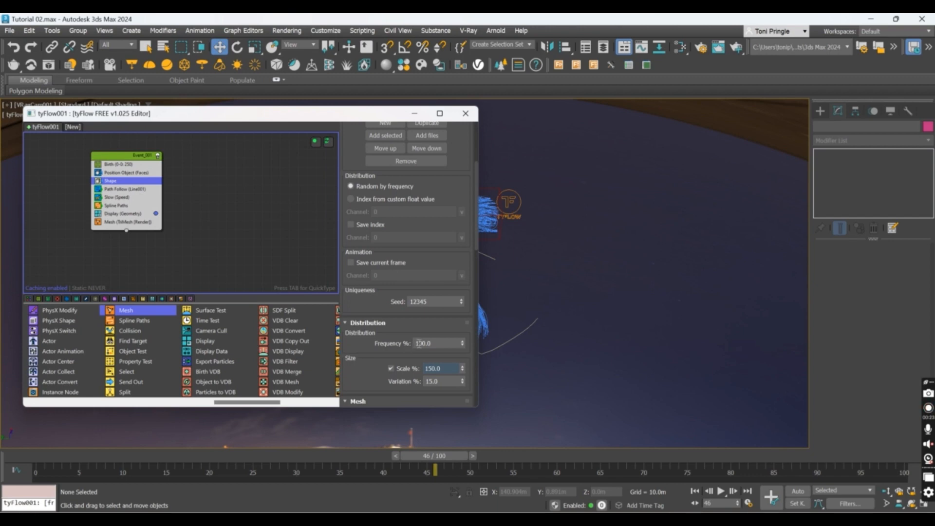
scroll(417, 343, "down", 1)
double_click(442, 357)
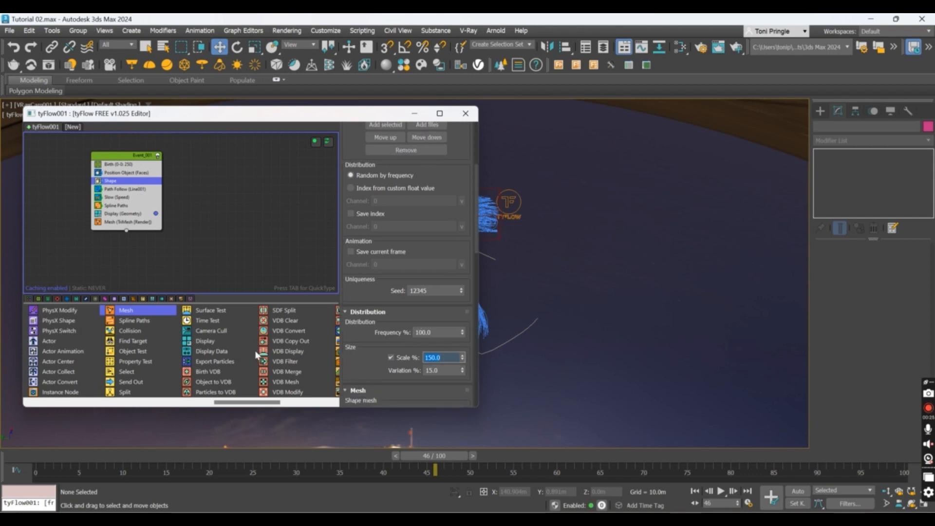
key("Return")
left_click_drag(321, 119, 262, 130)
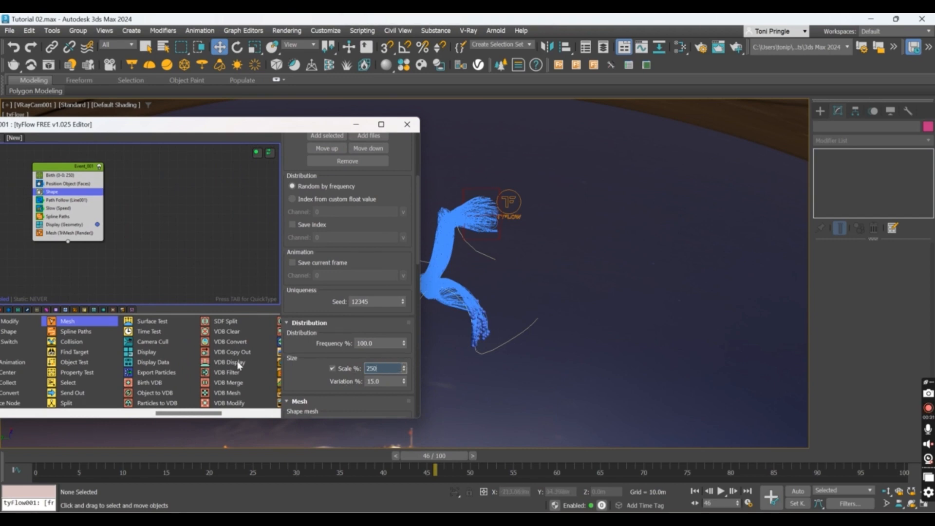
key("Return")
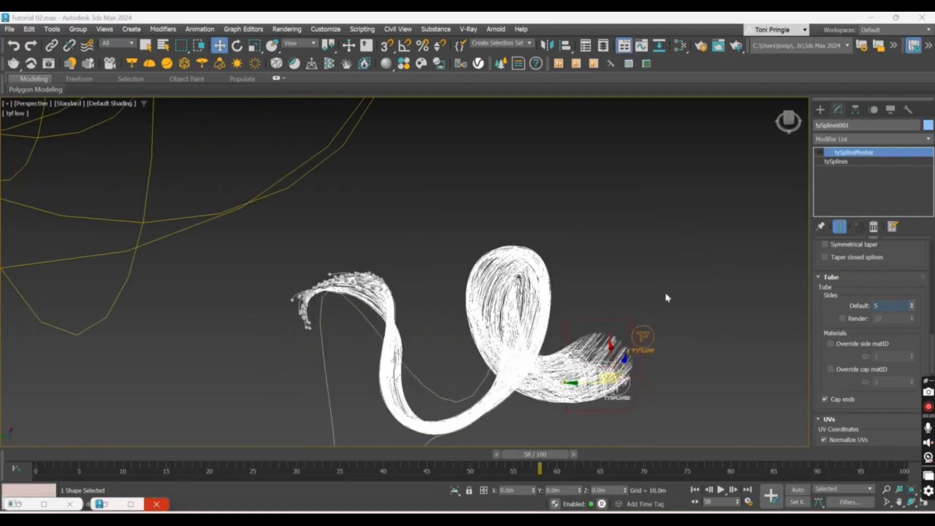
Turn on the tySplineMesher modifier of the tySplines001 object
left_click(820, 153)
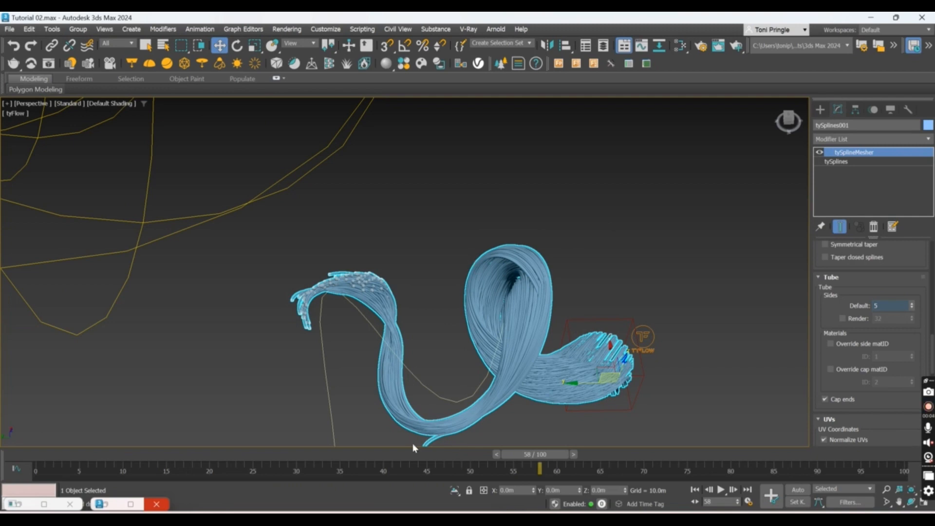
middle_click_drag(397, 201, 424, 146)
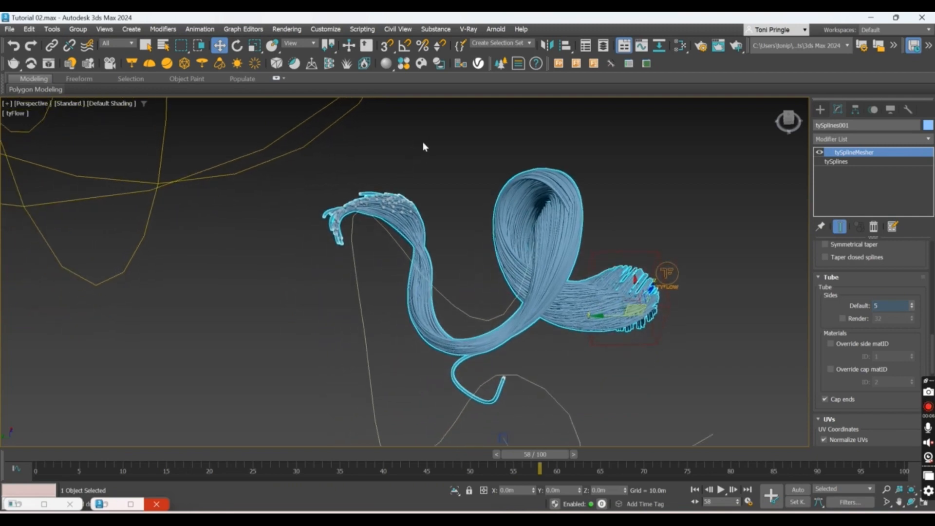
Open the Slate Material Editor and delete the VRayCarPaintMtl2 material, keeping the VRayStochasticFlakesMtl node
left_click(385, 63)
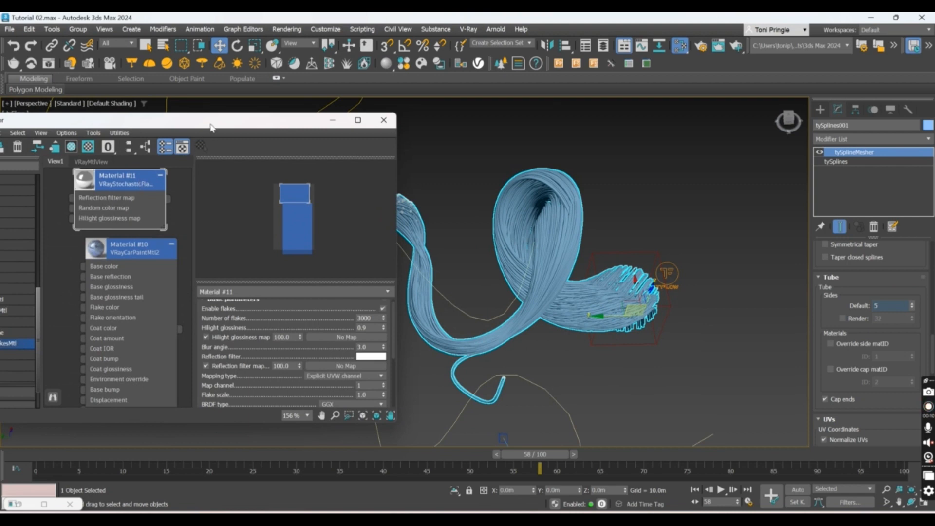
left_click_drag(212, 128, 456, 113)
scroll(221, 225, "up", 2)
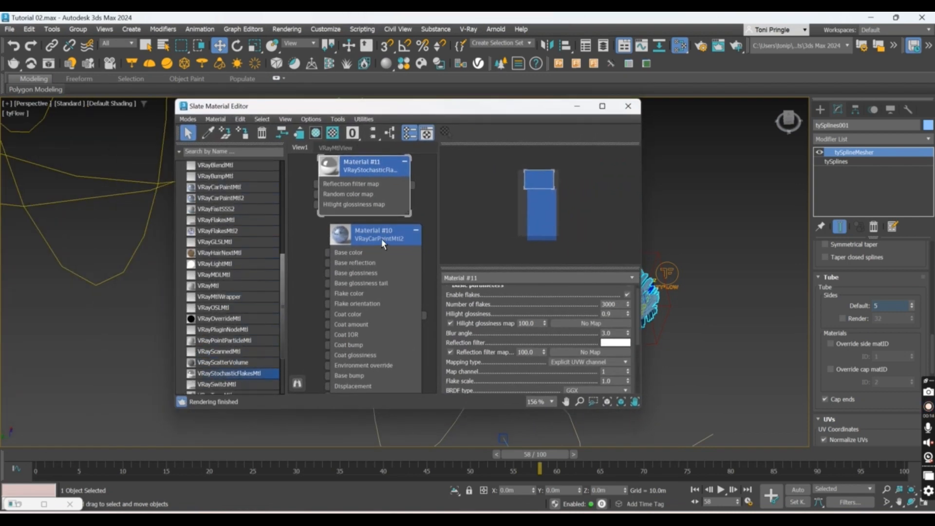
left_click_drag(396, 179, 384, 179)
left_click_drag(407, 238, 389, 244)
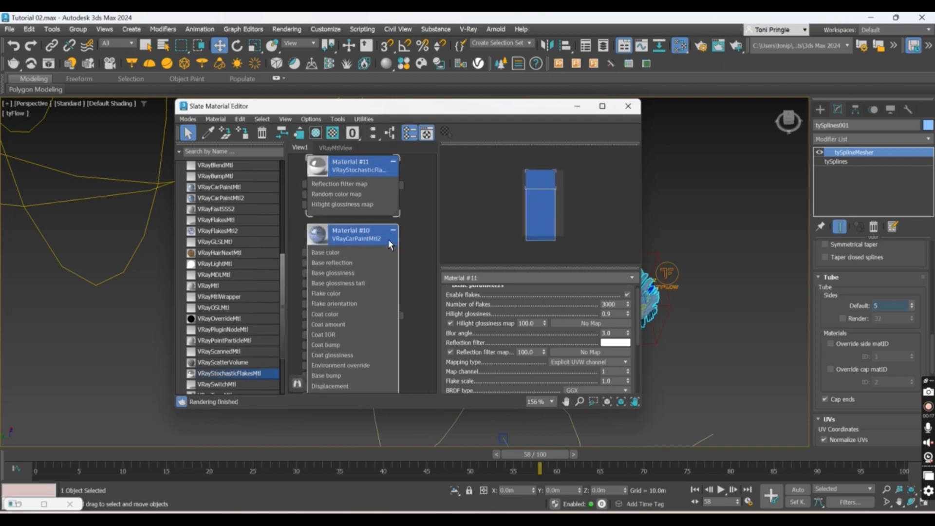
left_click(262, 133)
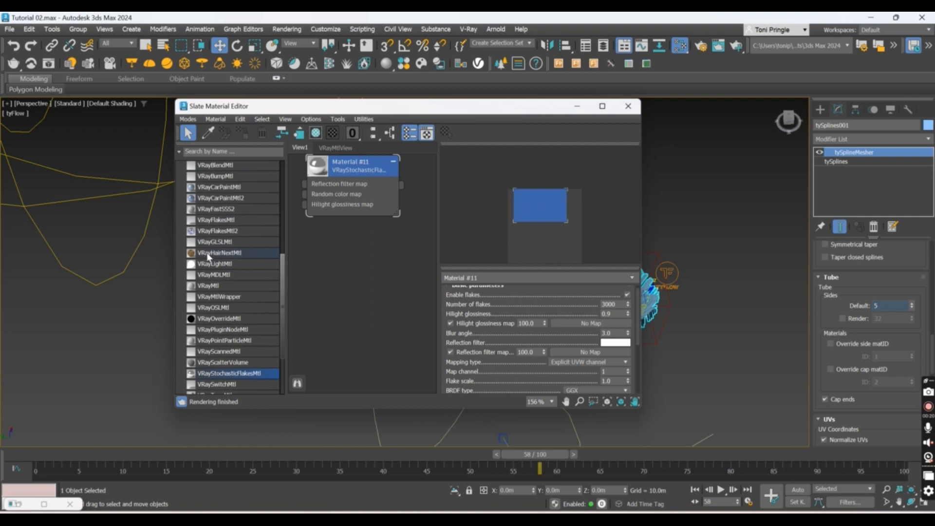
Add a second VRayStochasticFlakesMtl below the existing one, enlarge its preview and look through its parameters
scroll(212, 319, "down", 3)
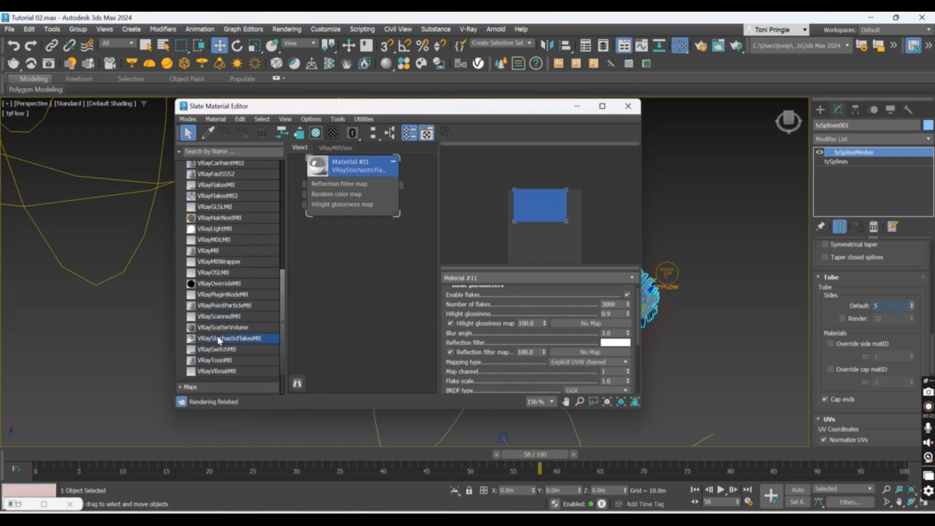
left_click_drag(357, 287, 352, 270)
scroll(495, 347, "down", 5)
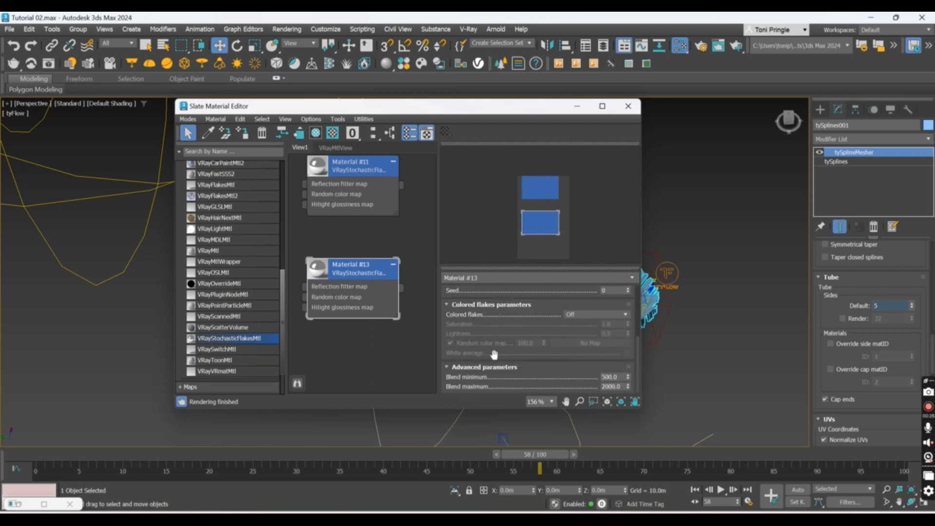
scroll(497, 353, "up", 6)
double_click(319, 266)
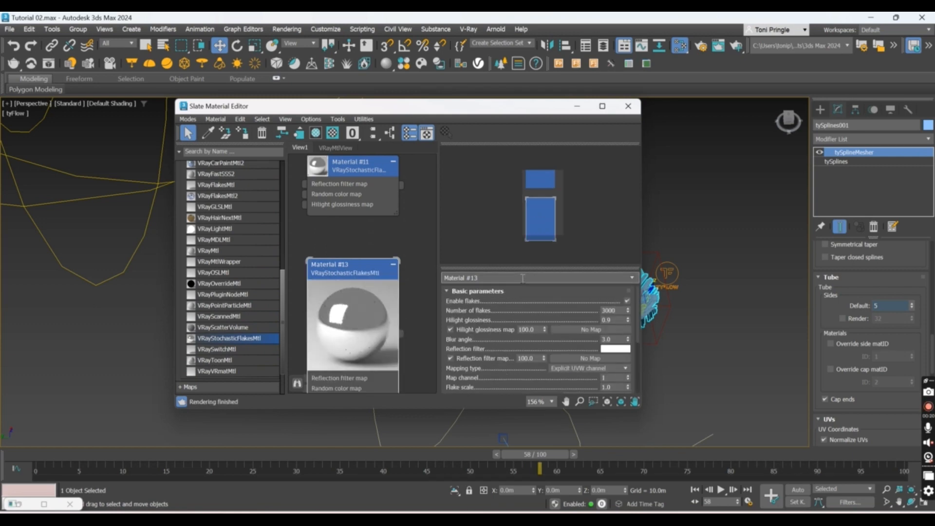
scroll(568, 369, "down", 5)
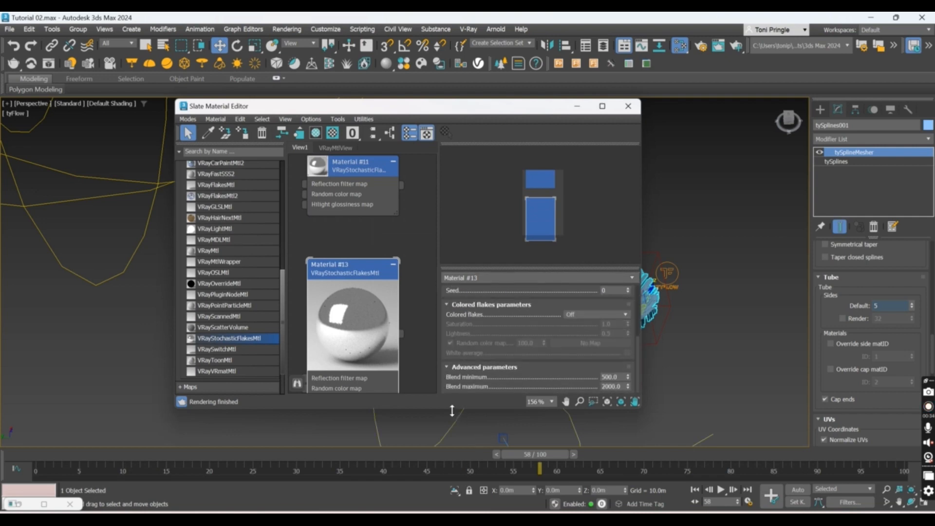
Move the material editor clear of the splines and assign the new VRayStochasticFlakesMtl to the tySplines001 mesh
left_click_drag(453, 409, 453, 444)
left_click_drag(471, 108, 352, 90)
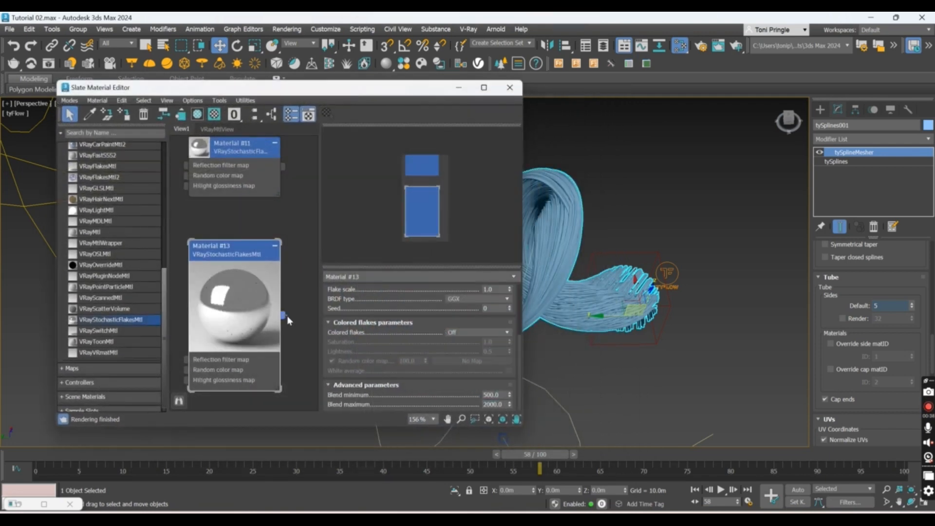
left_click_drag(287, 315, 628, 312)
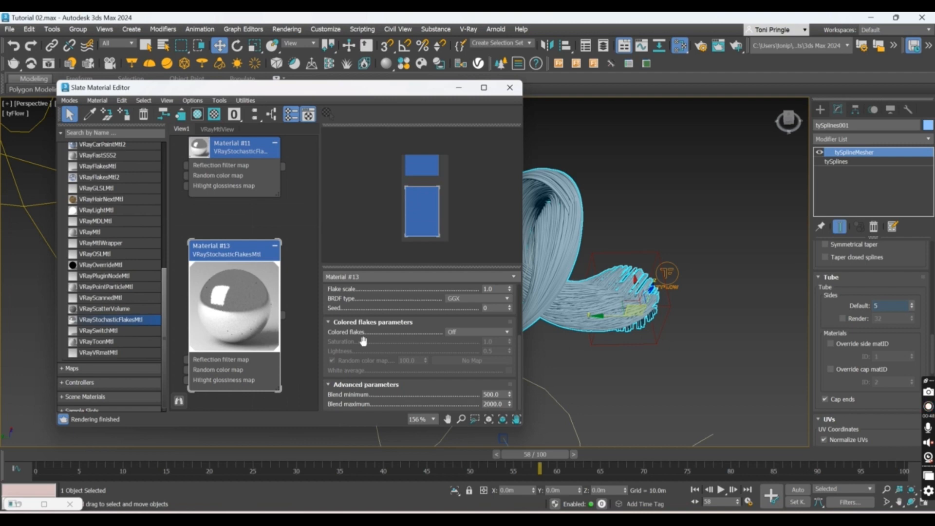
Set the reflection filter colour of the new VRayStochasticFlakesMtl to tan, C2AD8A
scroll(363, 341, "up", 5)
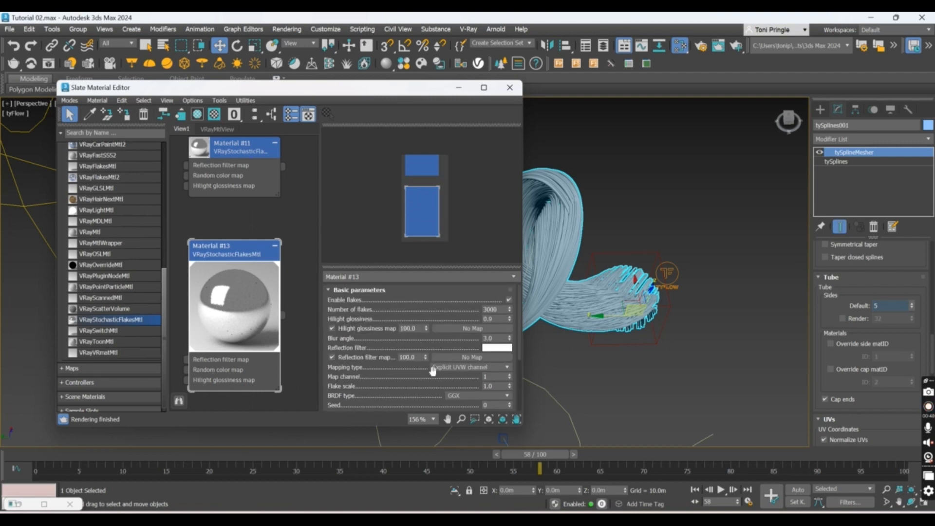
left_click(496, 347)
mouse_move(287, 270)
left_mouse_down()
mouse_move(265, 295)
mouse_move(274, 299)
mouse_move(221, 293)
mouse_move(230, 282)
left_mouse_up()
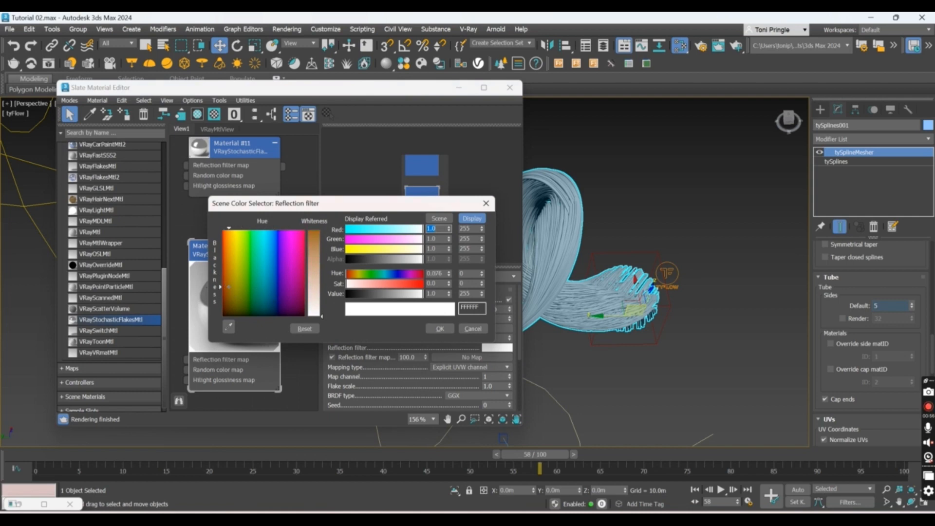
mouse_move(309, 290)
left_mouse_down()
mouse_move(311, 299)
mouse_move(311, 252)
left_mouse_up()
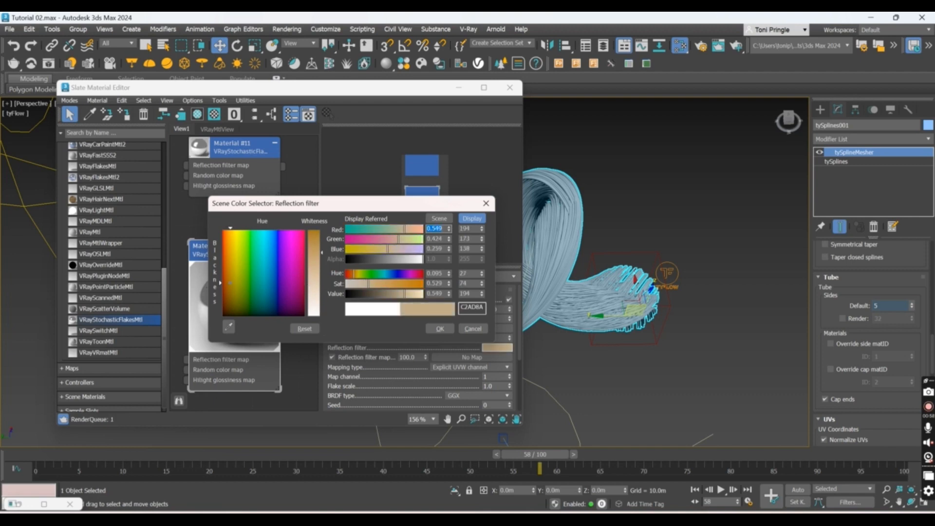
left_click(441, 329)
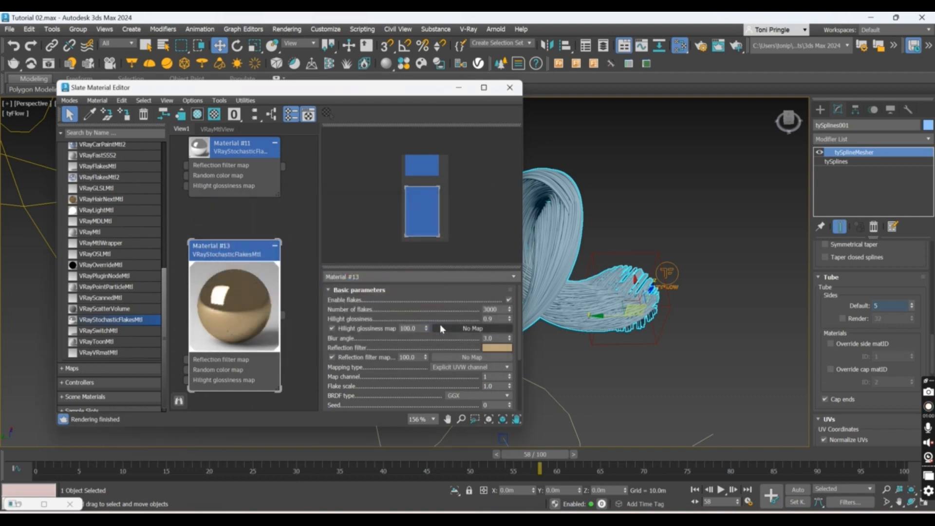
Set the first VRayStochasticFlakesMtl's reflection filter to dusty pink, C093A3, and close the material editor
double_click(203, 155)
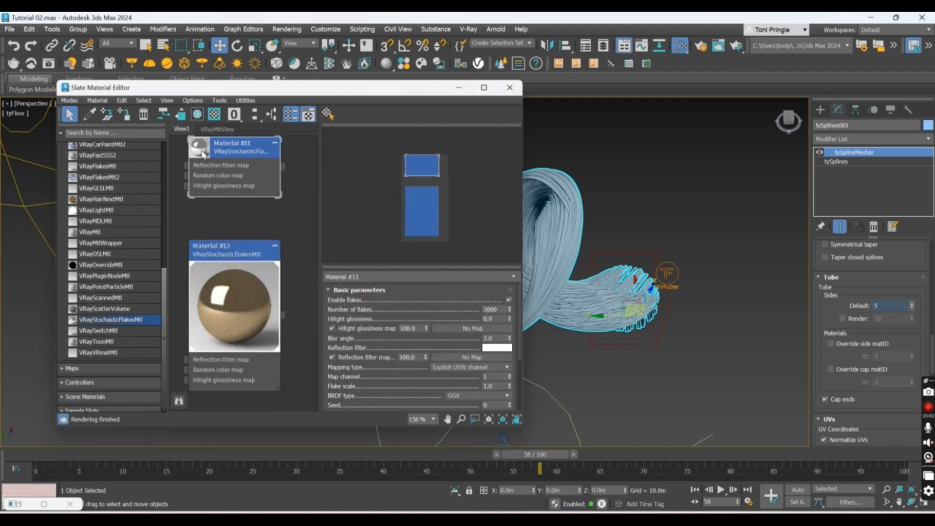
left_click(489, 349)
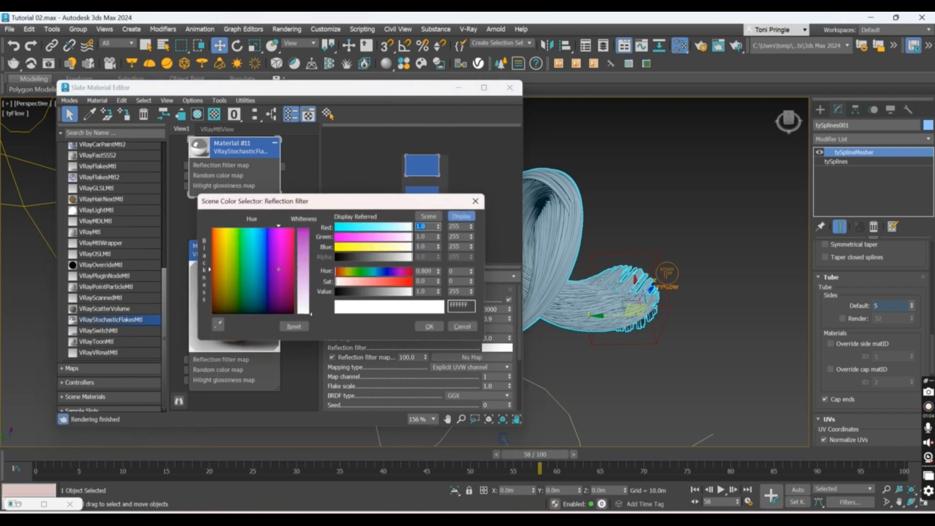
left_click_drag(306, 285, 300, 253)
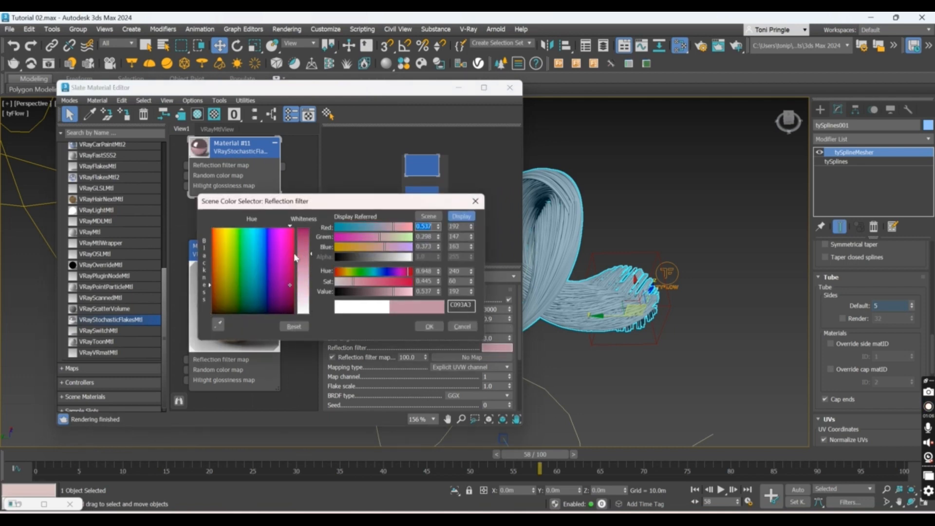
left_click(428, 327)
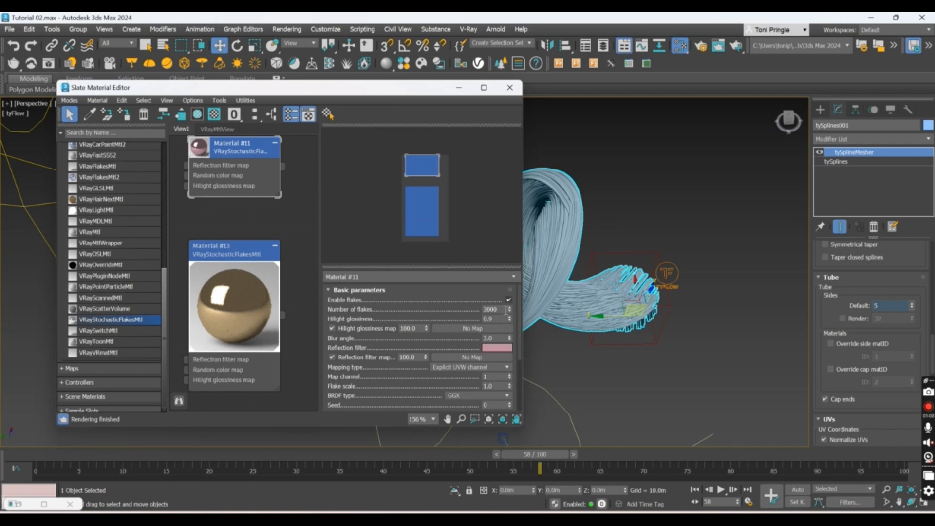
left_click(509, 86)
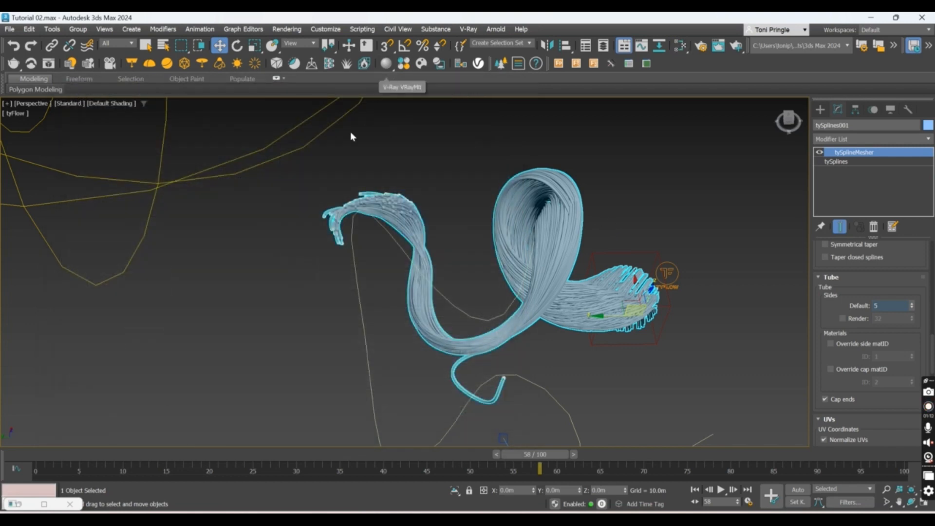
middle_click_drag(271, 201, 298, 218)
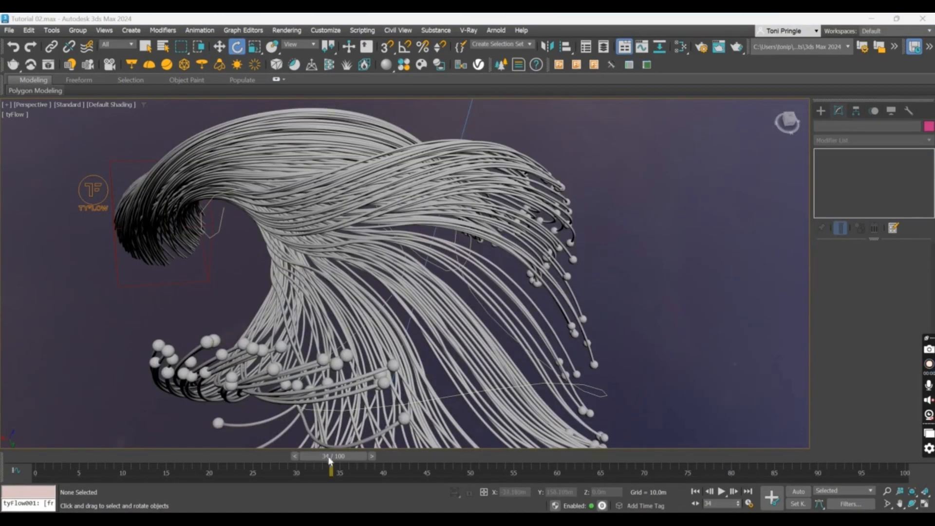
Scrub the timeline back to frame 26
left_click_drag(329, 460, 260, 456)
key("e")
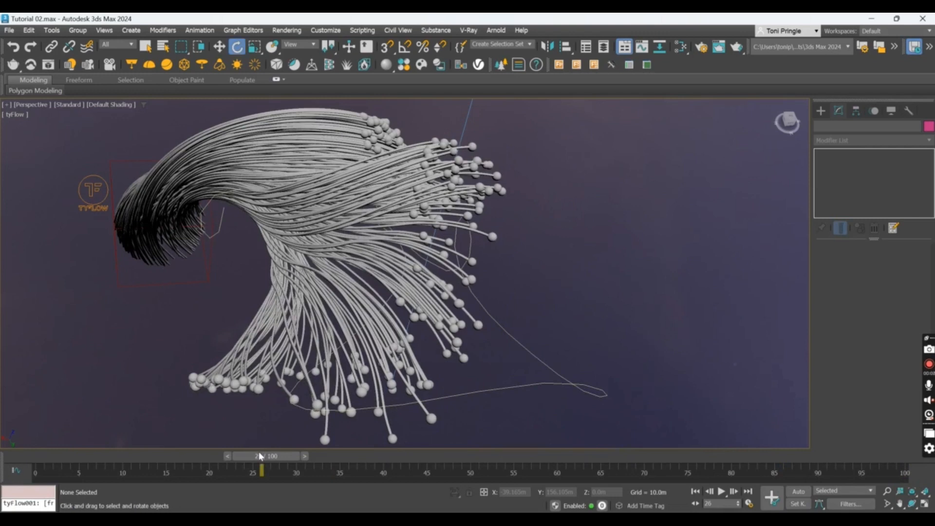
Open the render setup and choose V-Ray 6 Update 1.2 as the renderer in Production Rendering Mode
left_click(702, 54)
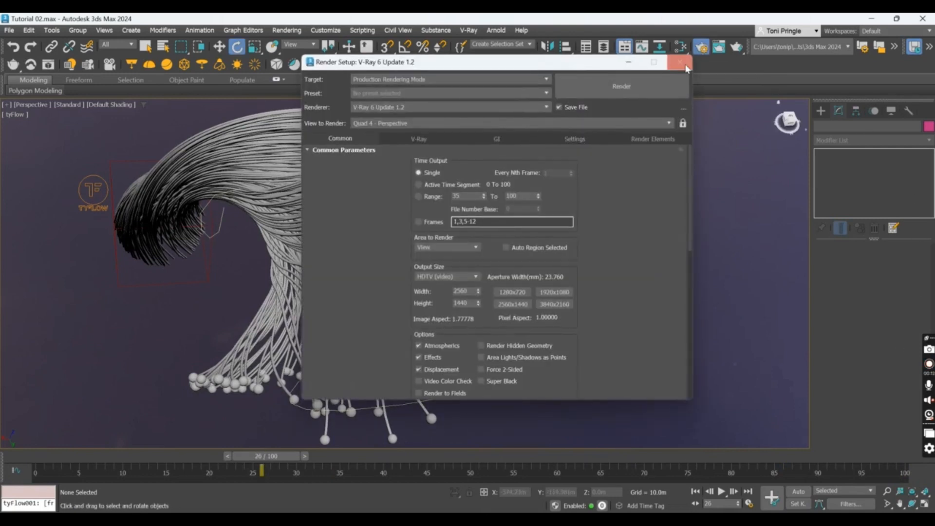
left_click(678, 62)
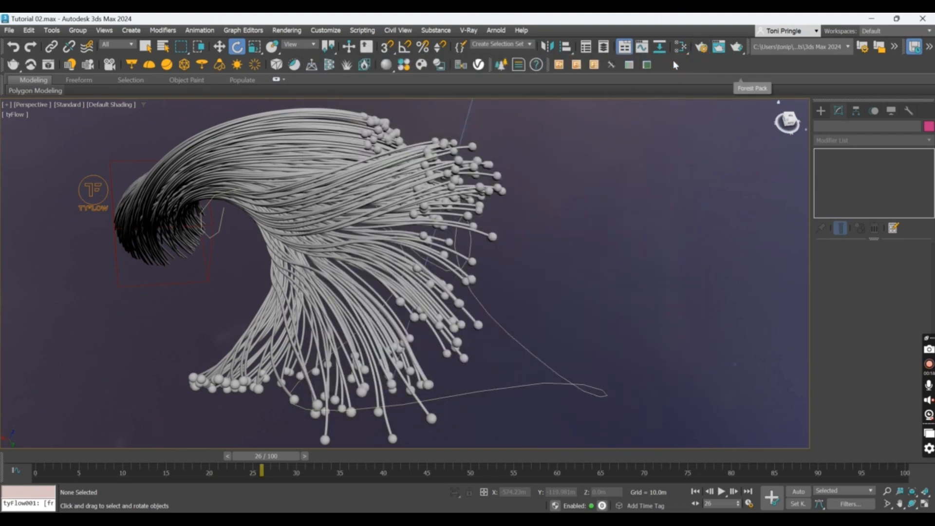
key("F10")
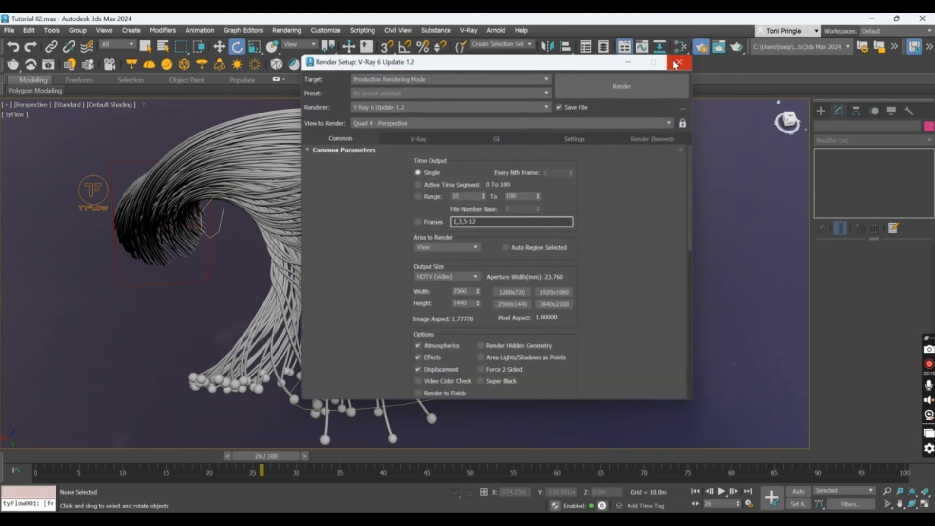
left_click(509, 78)
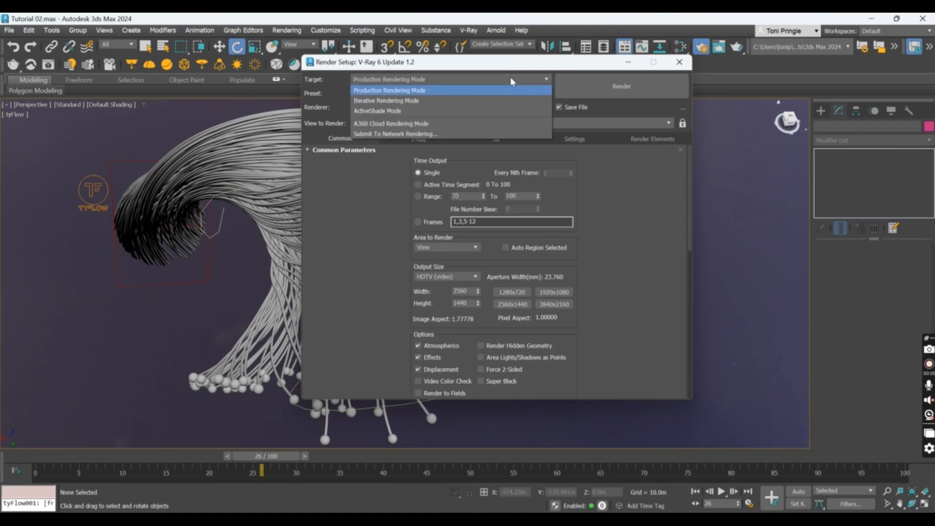
left_click(510, 79)
left_click(438, 105)
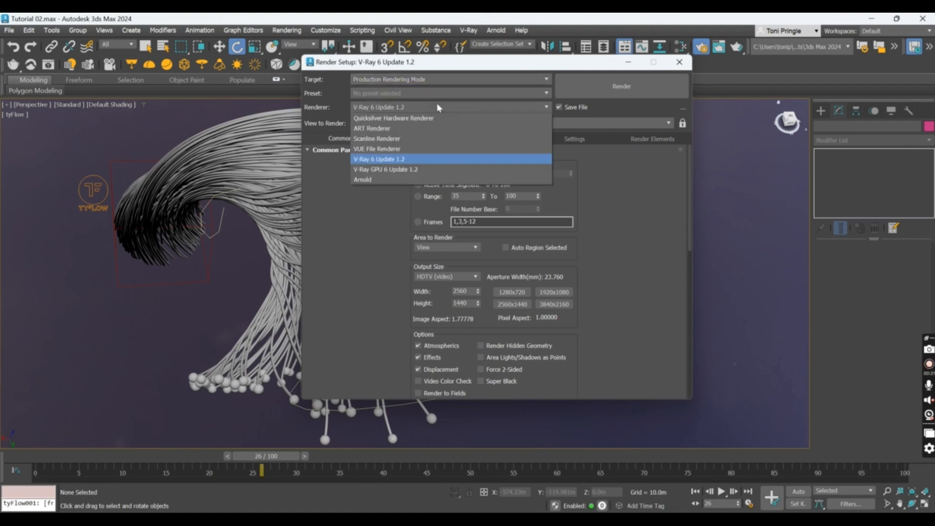
left_click(375, 159)
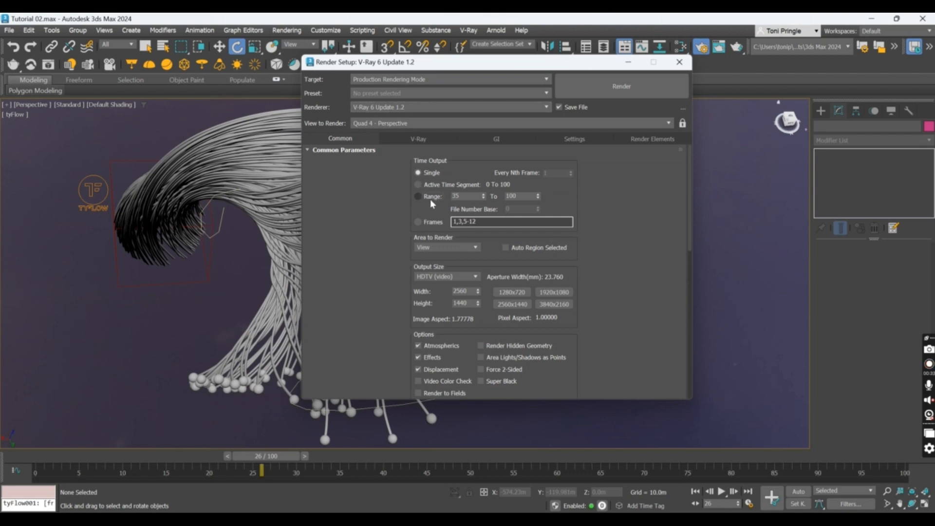
Scrub the timeline back to frame 7 and set the render's time output to the active time segment
left_click(430, 199)
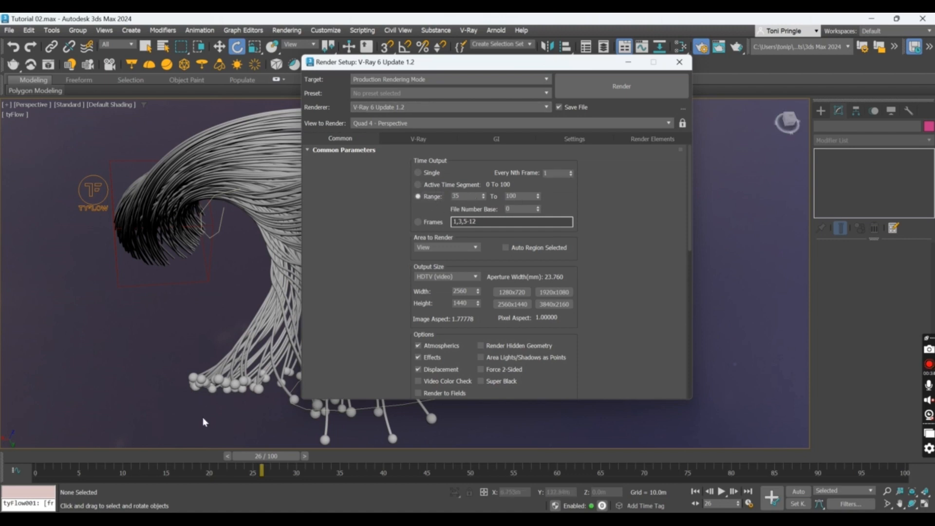
left_click_drag(262, 460, 108, 460)
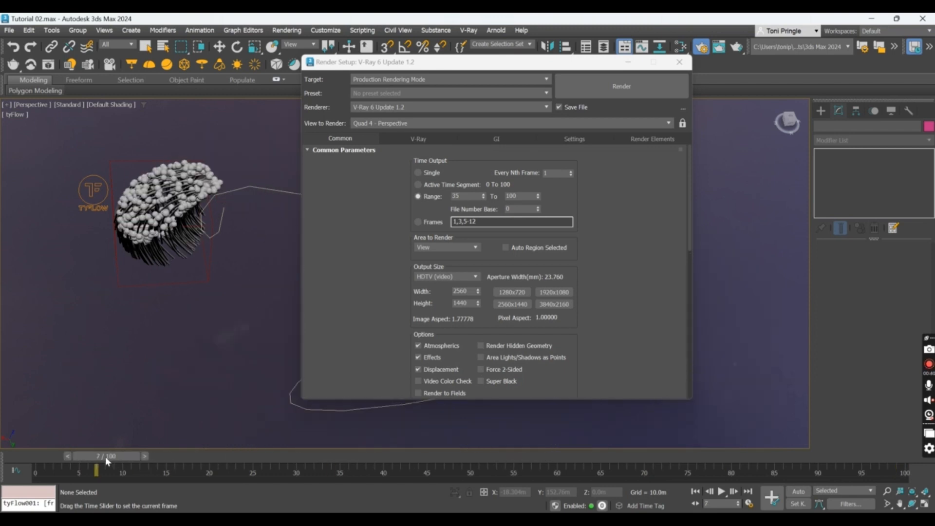
key("e")
left_click(426, 186)
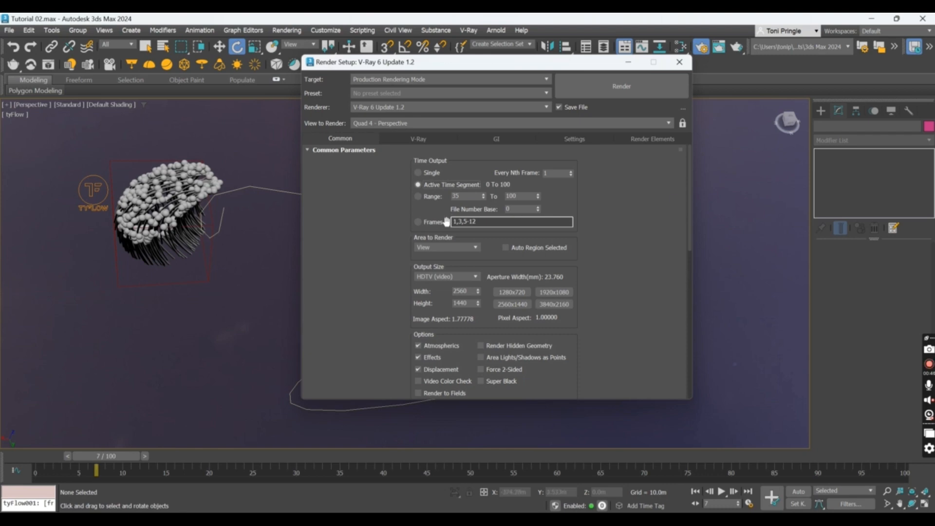
Set the render output size to the HDTV (video) format at 2560 x 1440
left_click(461, 277)
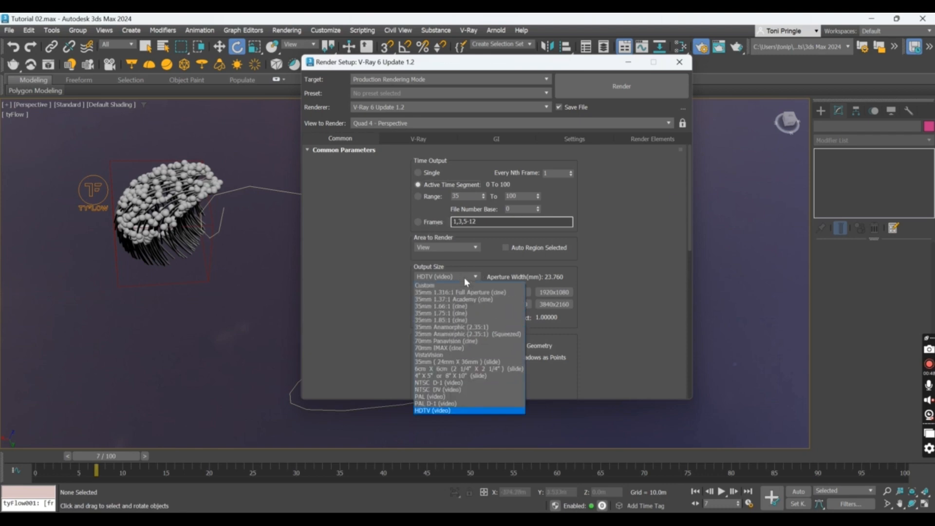
left_click(444, 411)
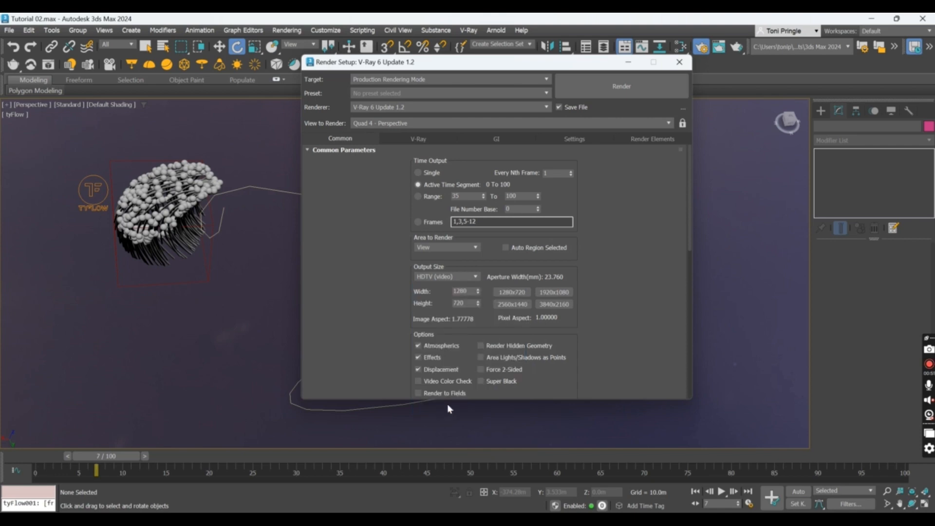
left_click(512, 305)
Set the render output to an AVI file named SPLINE_2 in the VIDEO 2 folder, raising the MJPEG compression quality
left_click_drag(690, 242, 688, 316)
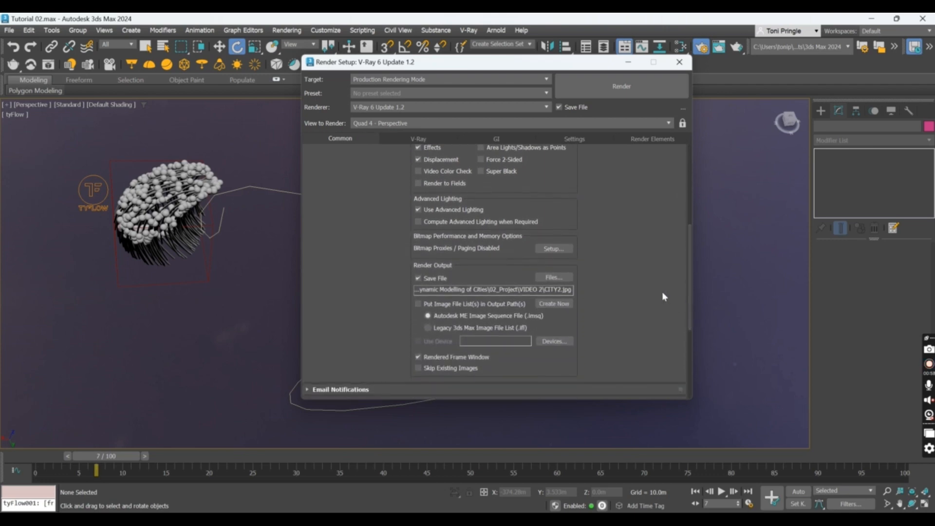
left_click(553, 277)
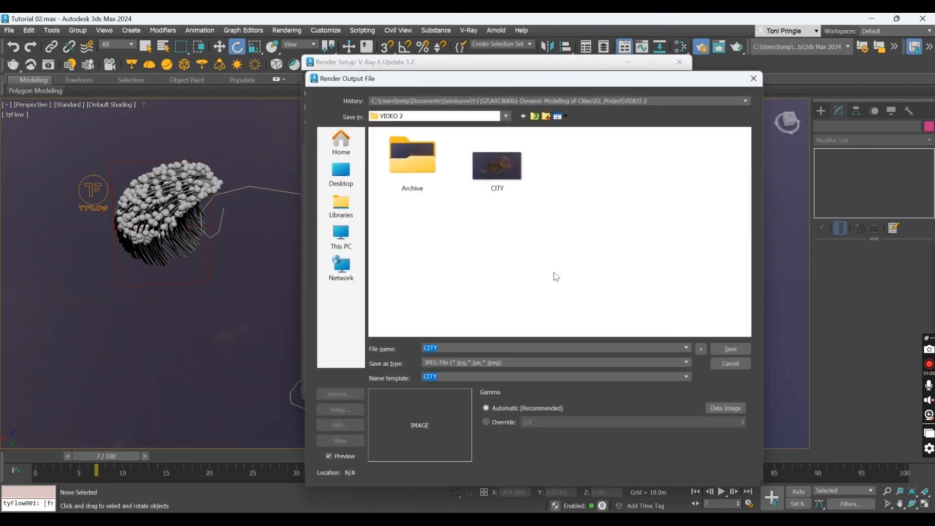
left_click(454, 363)
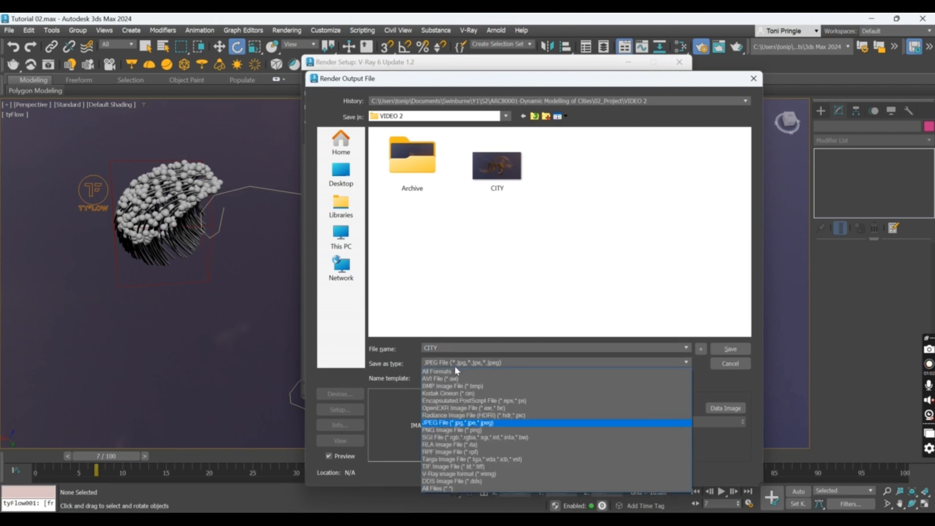
left_click(457, 378)
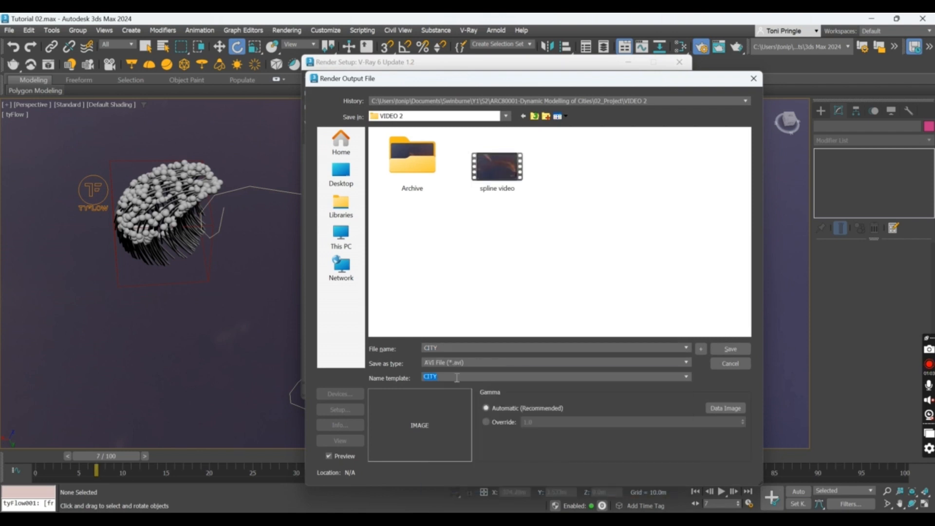
double_click(459, 349)
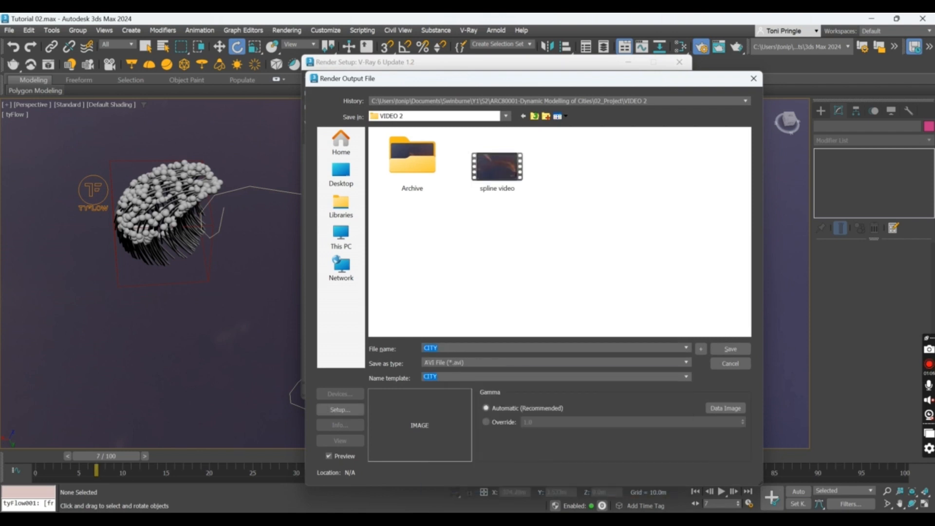
type("sp")
left_click(444, 349)
left_click(737, 352)
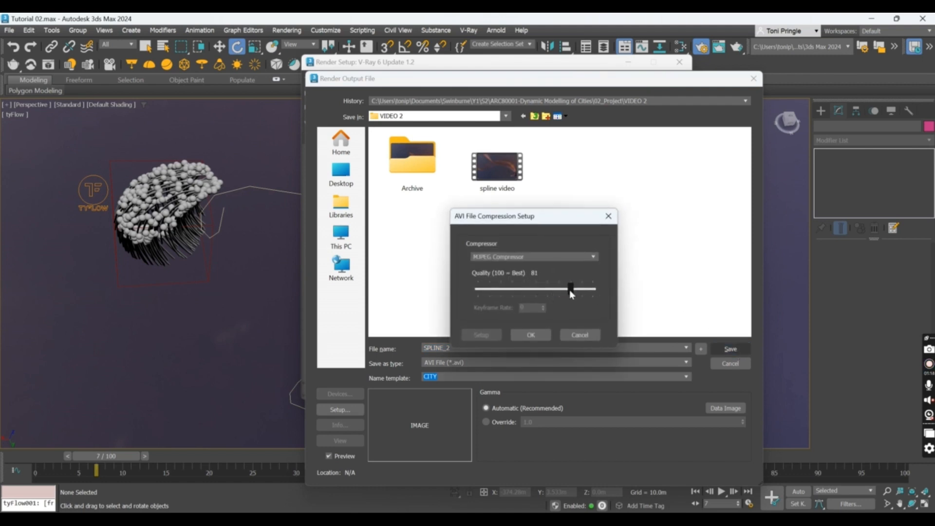
left_click_drag(571, 290, 581, 290)
left_click(540, 332)
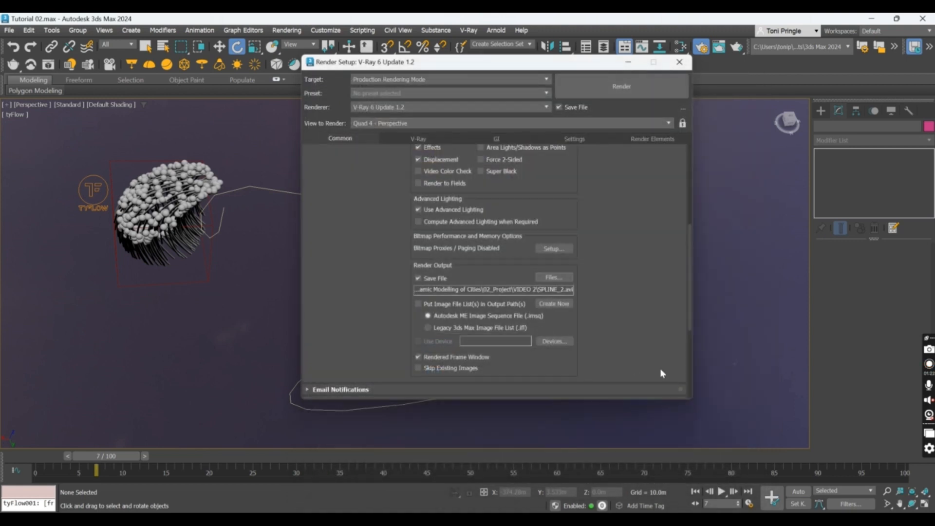
Use the Progressive image sampler for V-Ray and set its maximum render time to 0.2 minutes
left_click(417, 139)
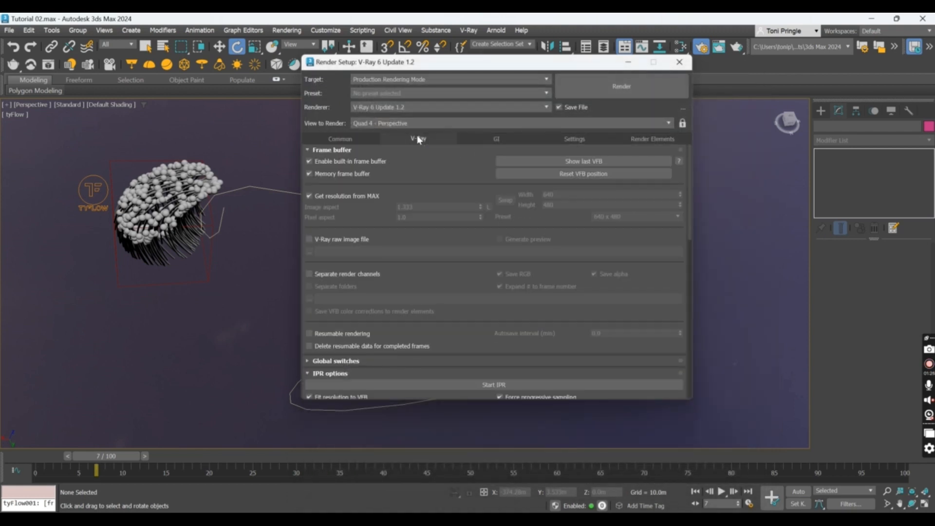
scroll(450, 256, "down", 5)
left_click(451, 259)
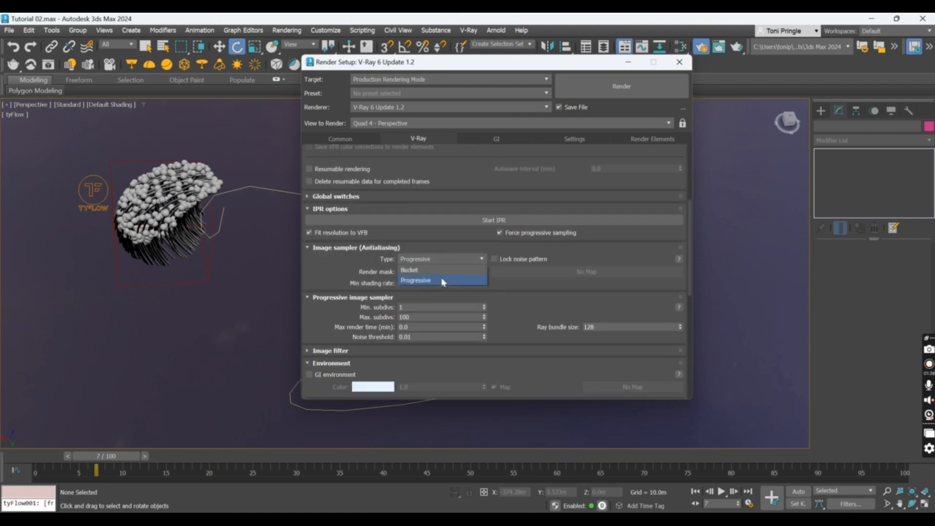
left_click(442, 281)
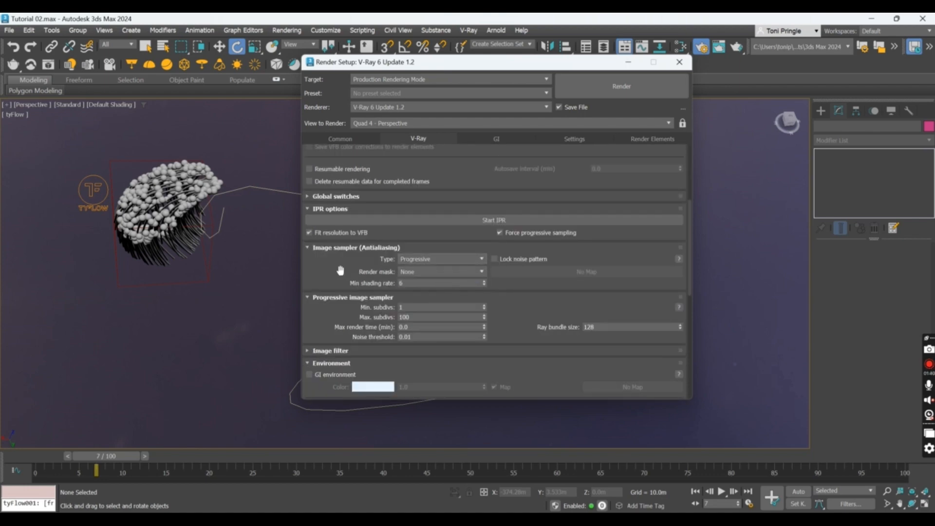
scroll(341, 270, "down", 1)
scroll(340, 271, "down", 1)
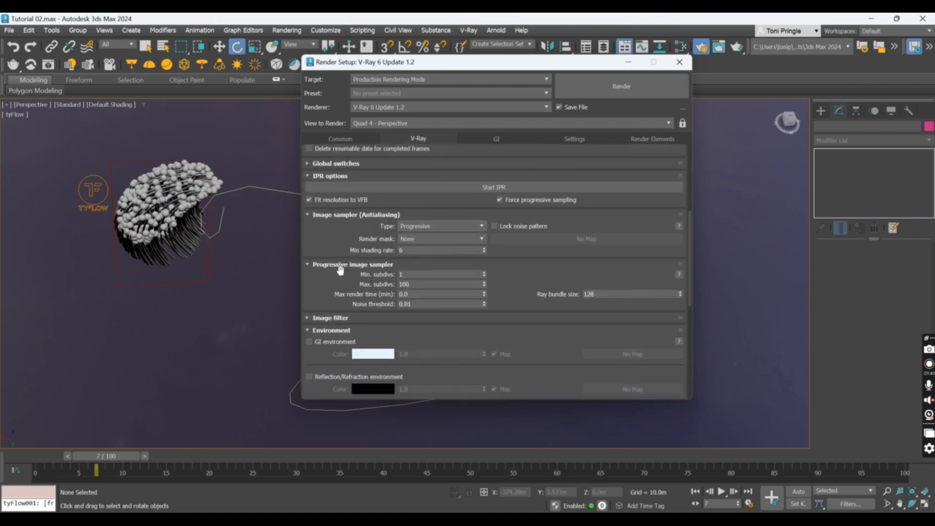
left_click(432, 294)
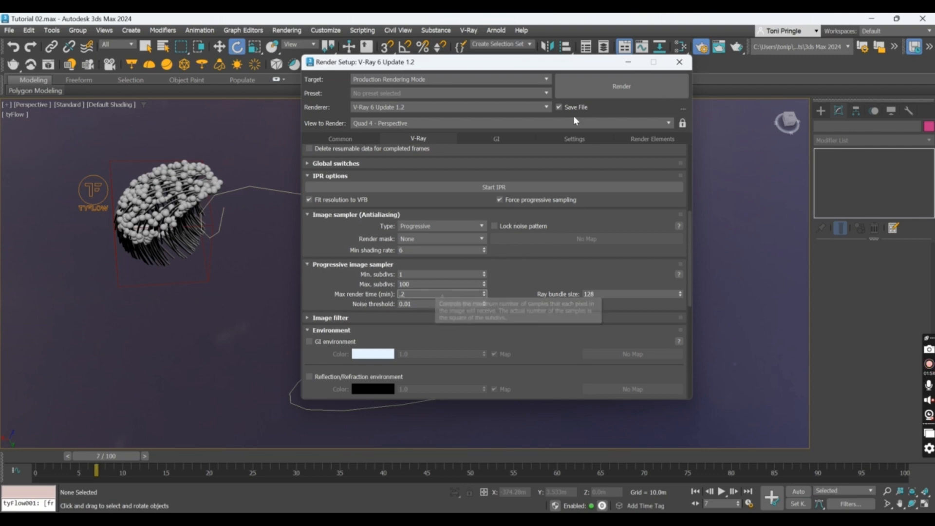
left_click(443, 284)
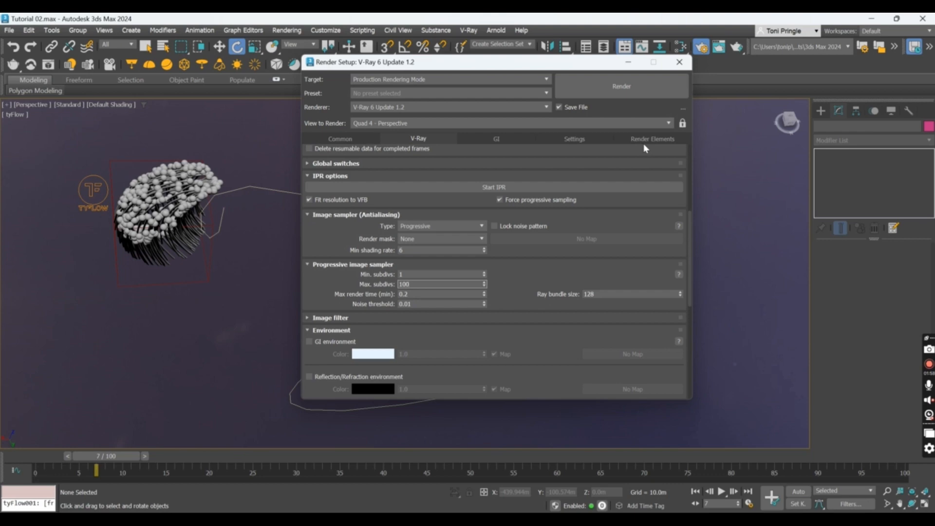
scroll(650, 304, "down", 1)
Add a VRayDenoiser element to the render elements
left_click(658, 139)
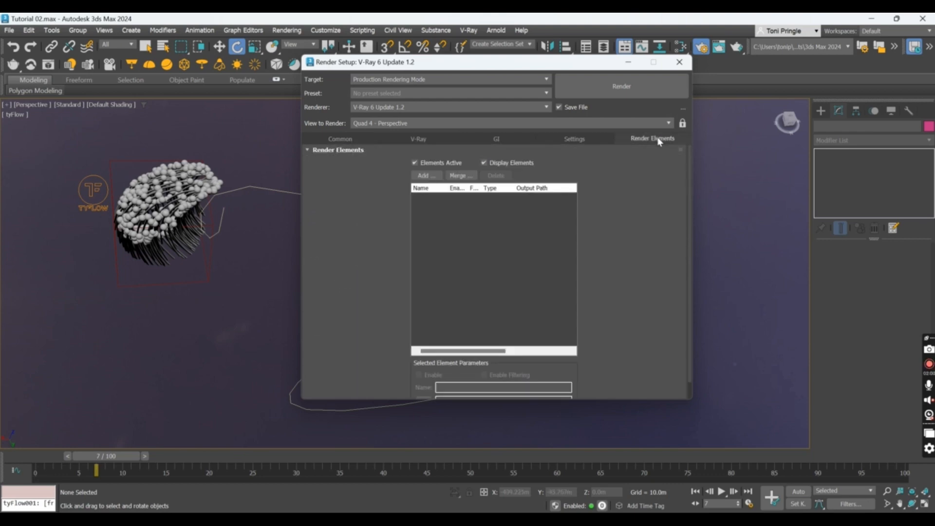
left_click(428, 176)
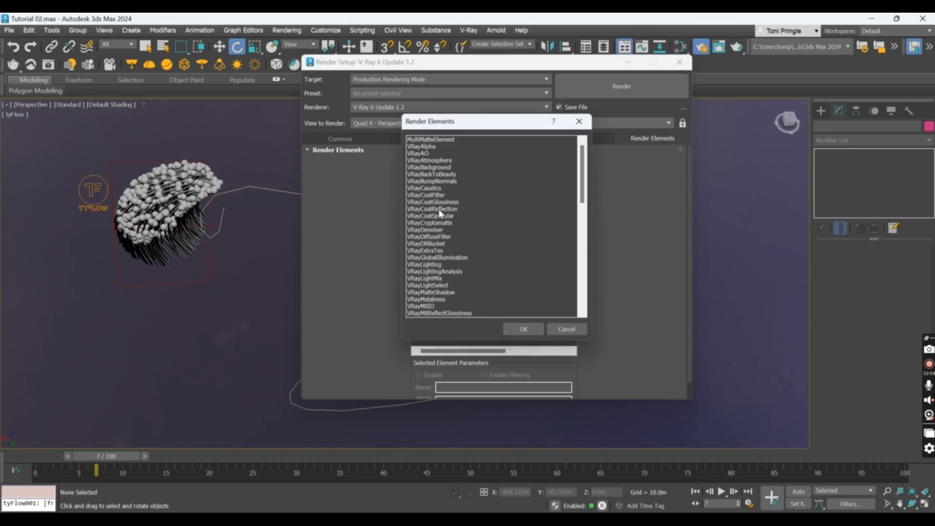
left_click(434, 229)
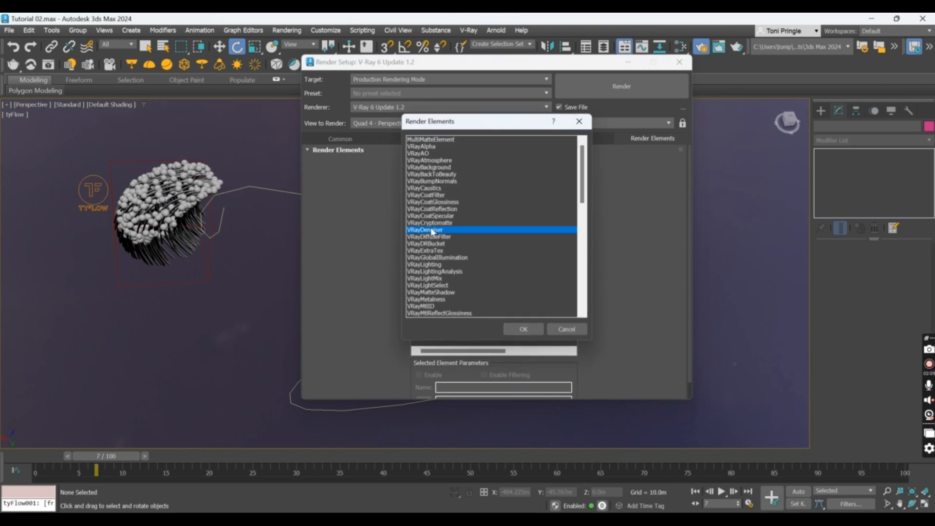
left_click(529, 331)
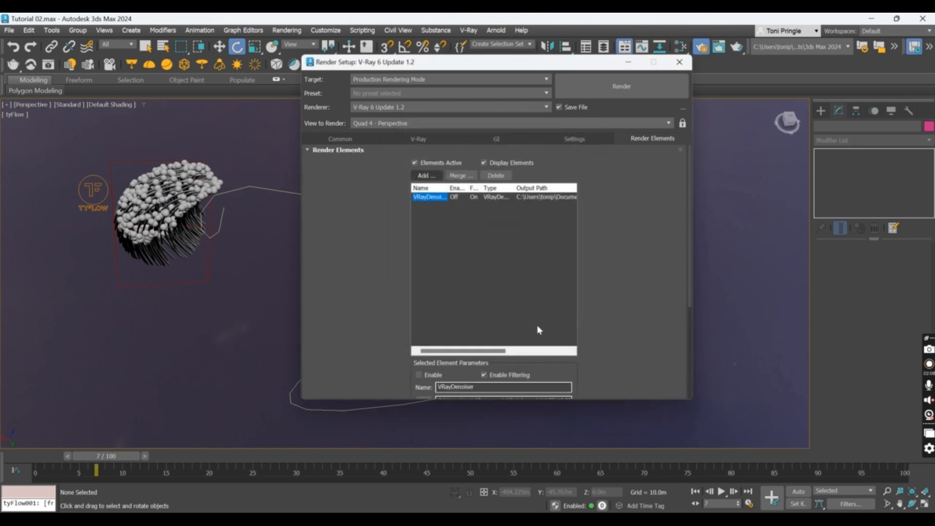
Start rendering the animation and show the V-Ray Frame Buffer at full screen size
left_click(630, 93)
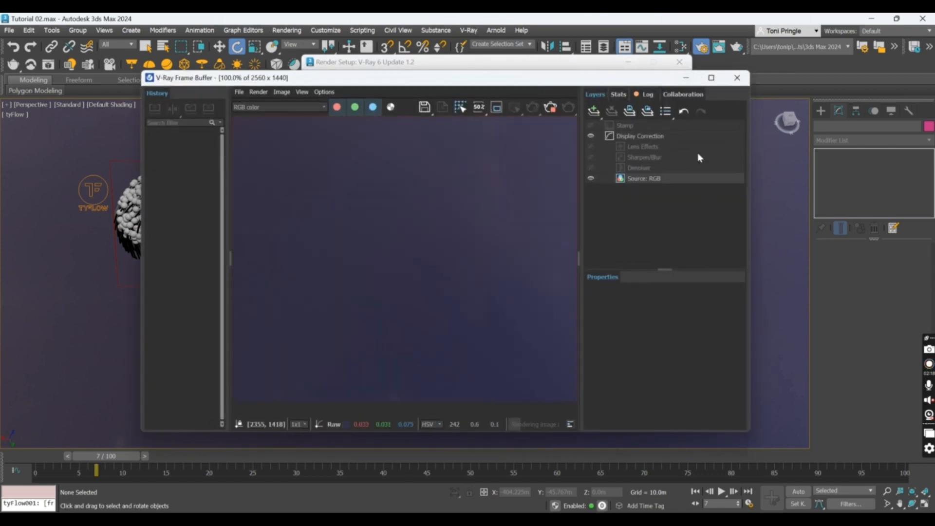
left_click(685, 77)
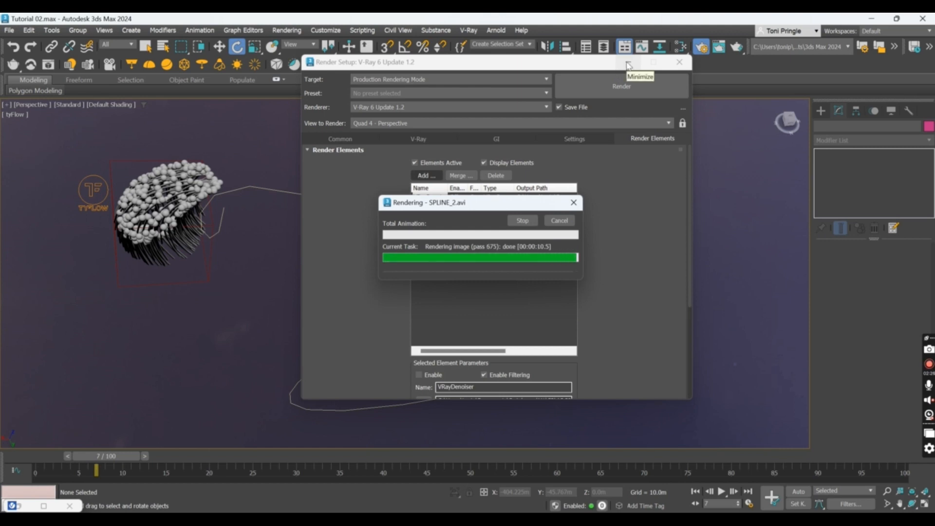
left_click(44, 506)
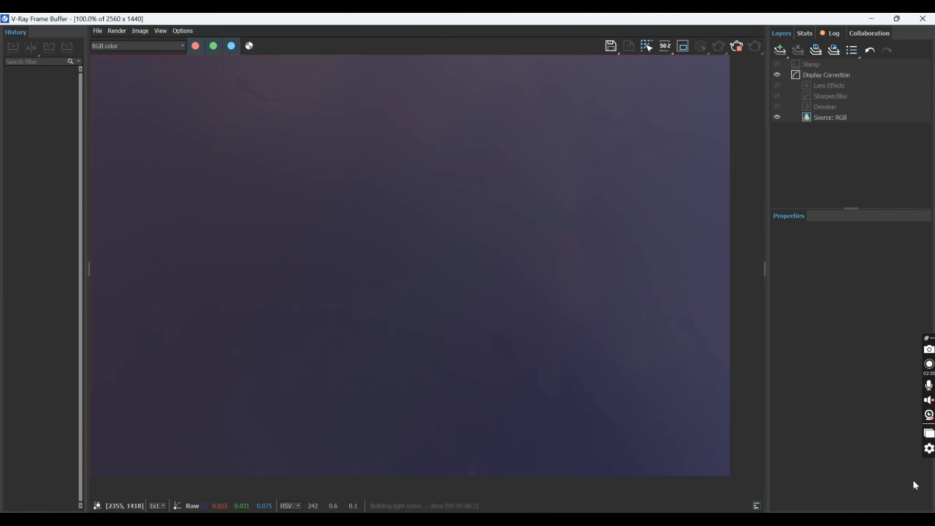